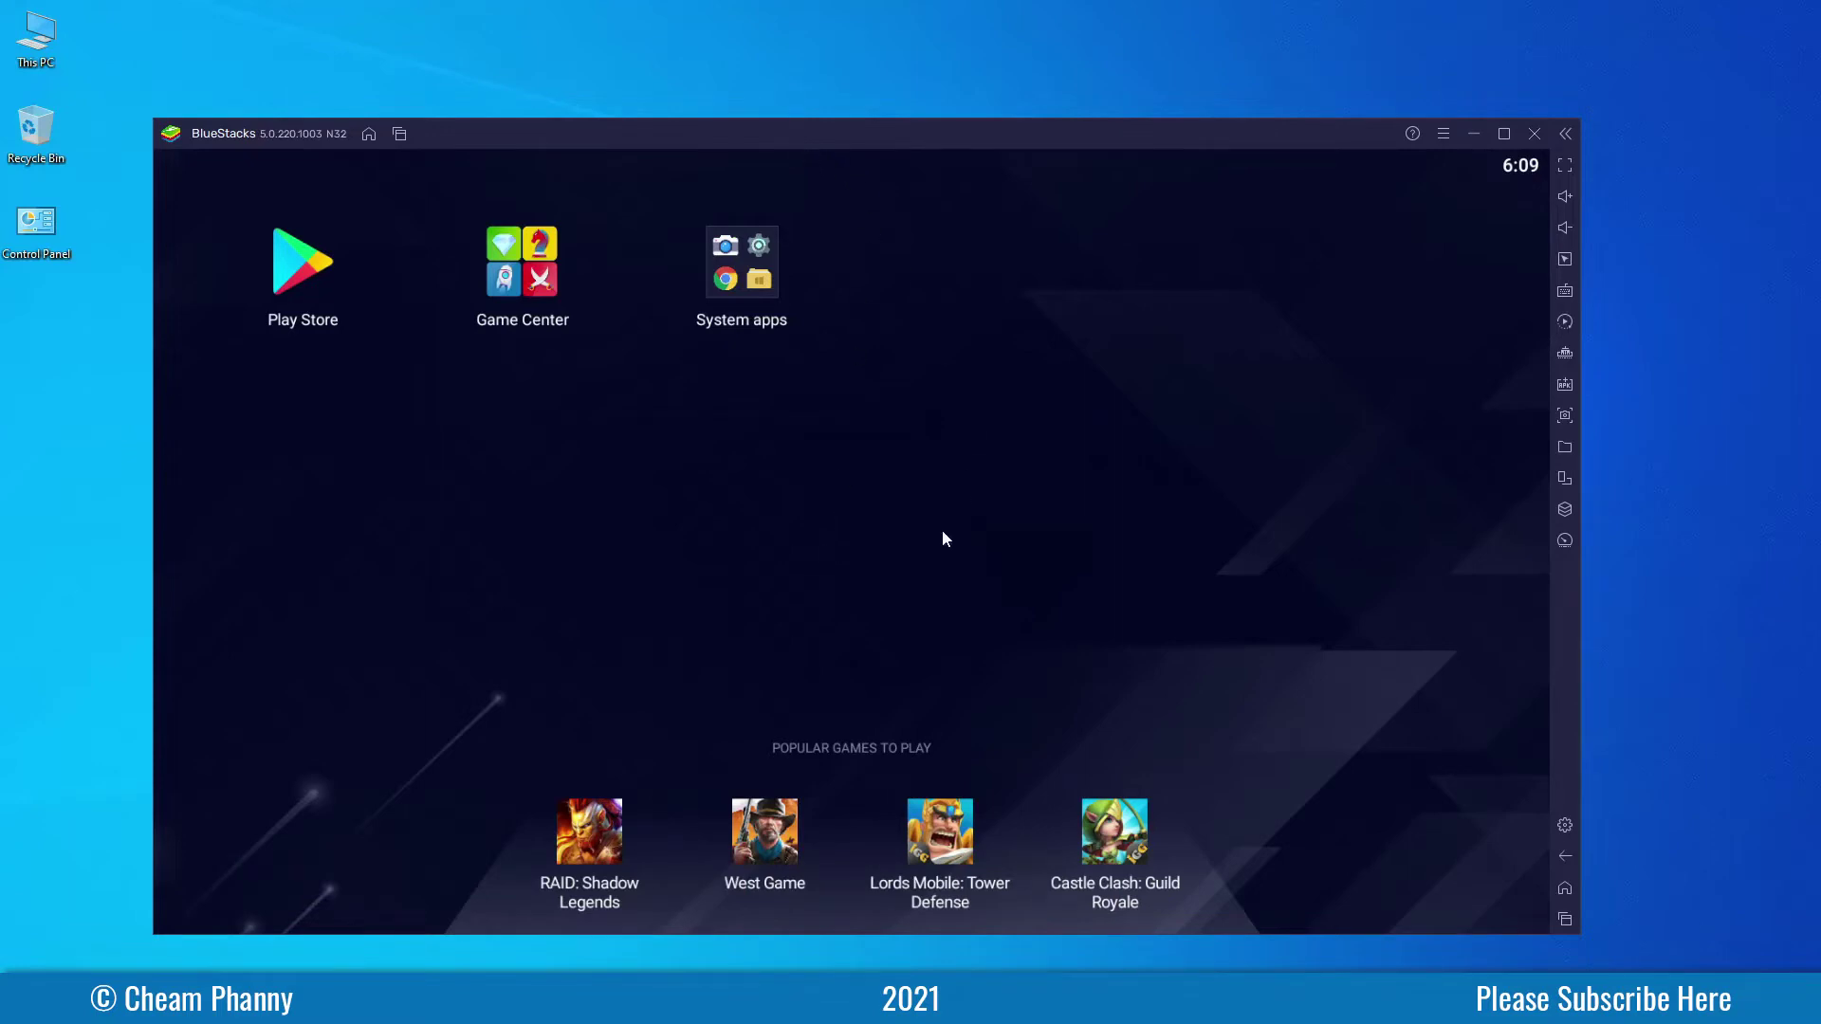
Step: Open the Play Store and start signing in with a Google account
click(301, 272)
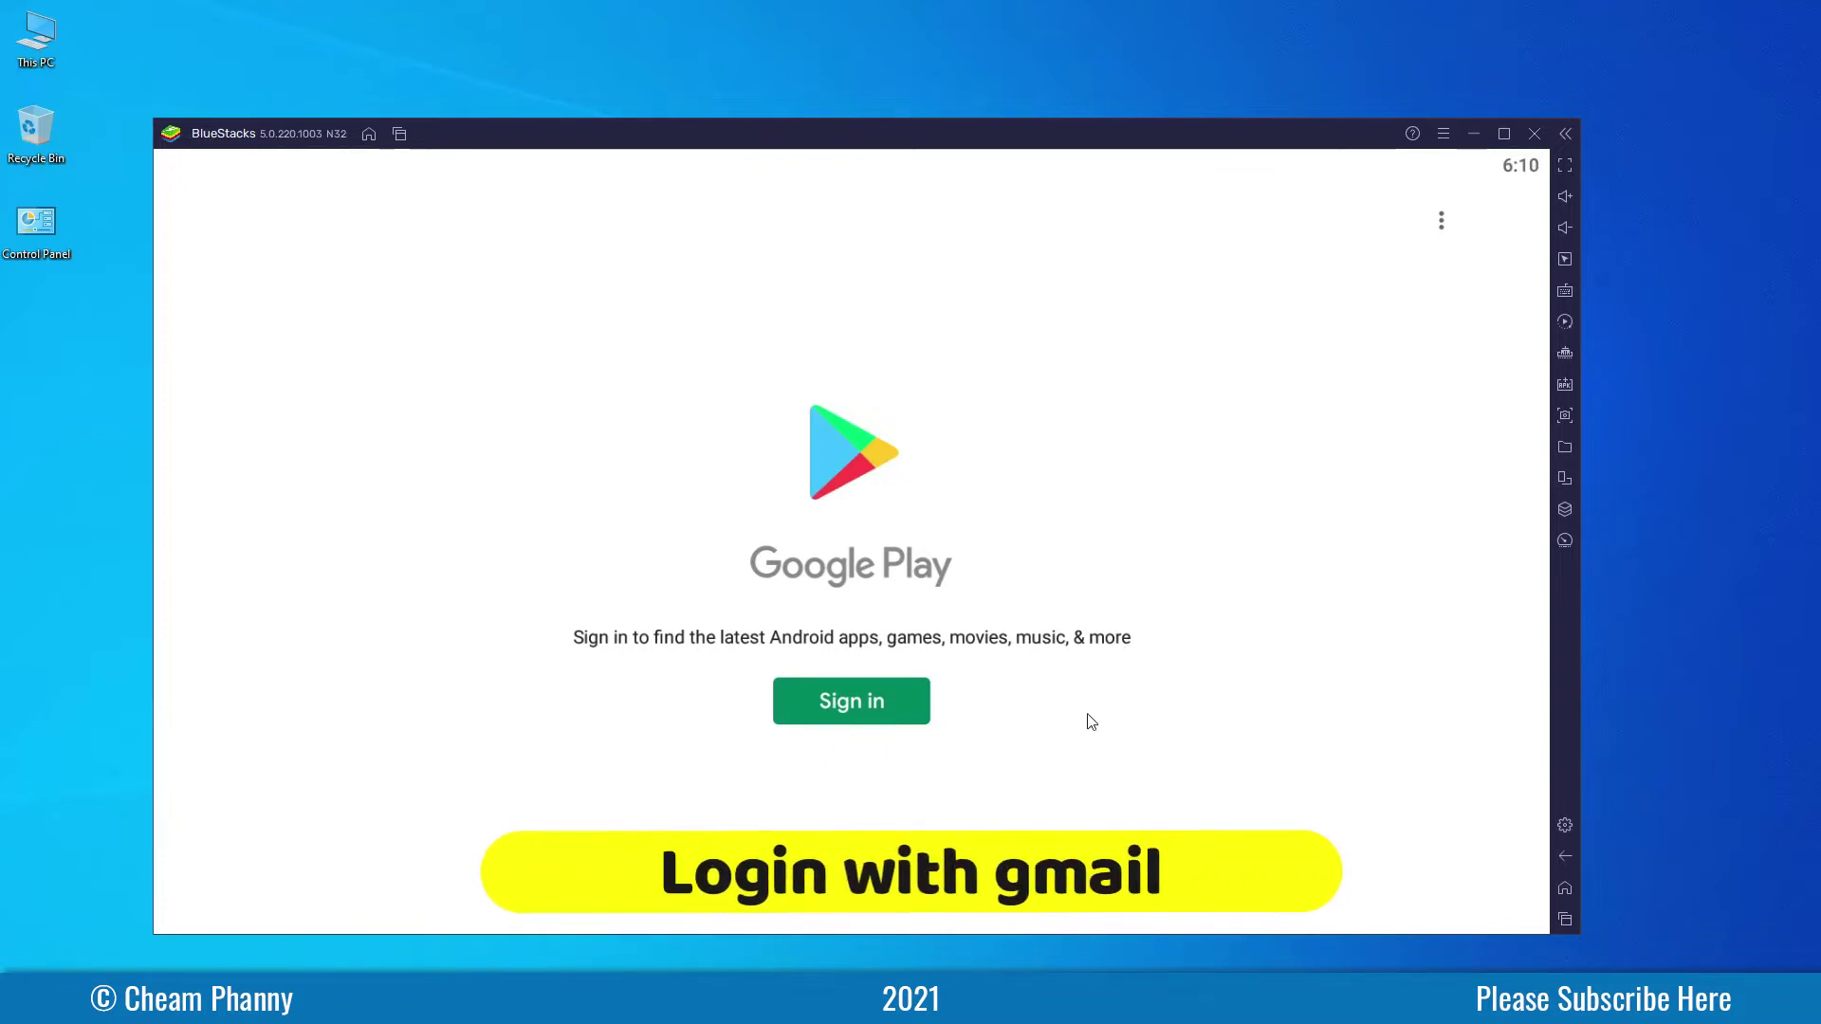
click(880, 702)
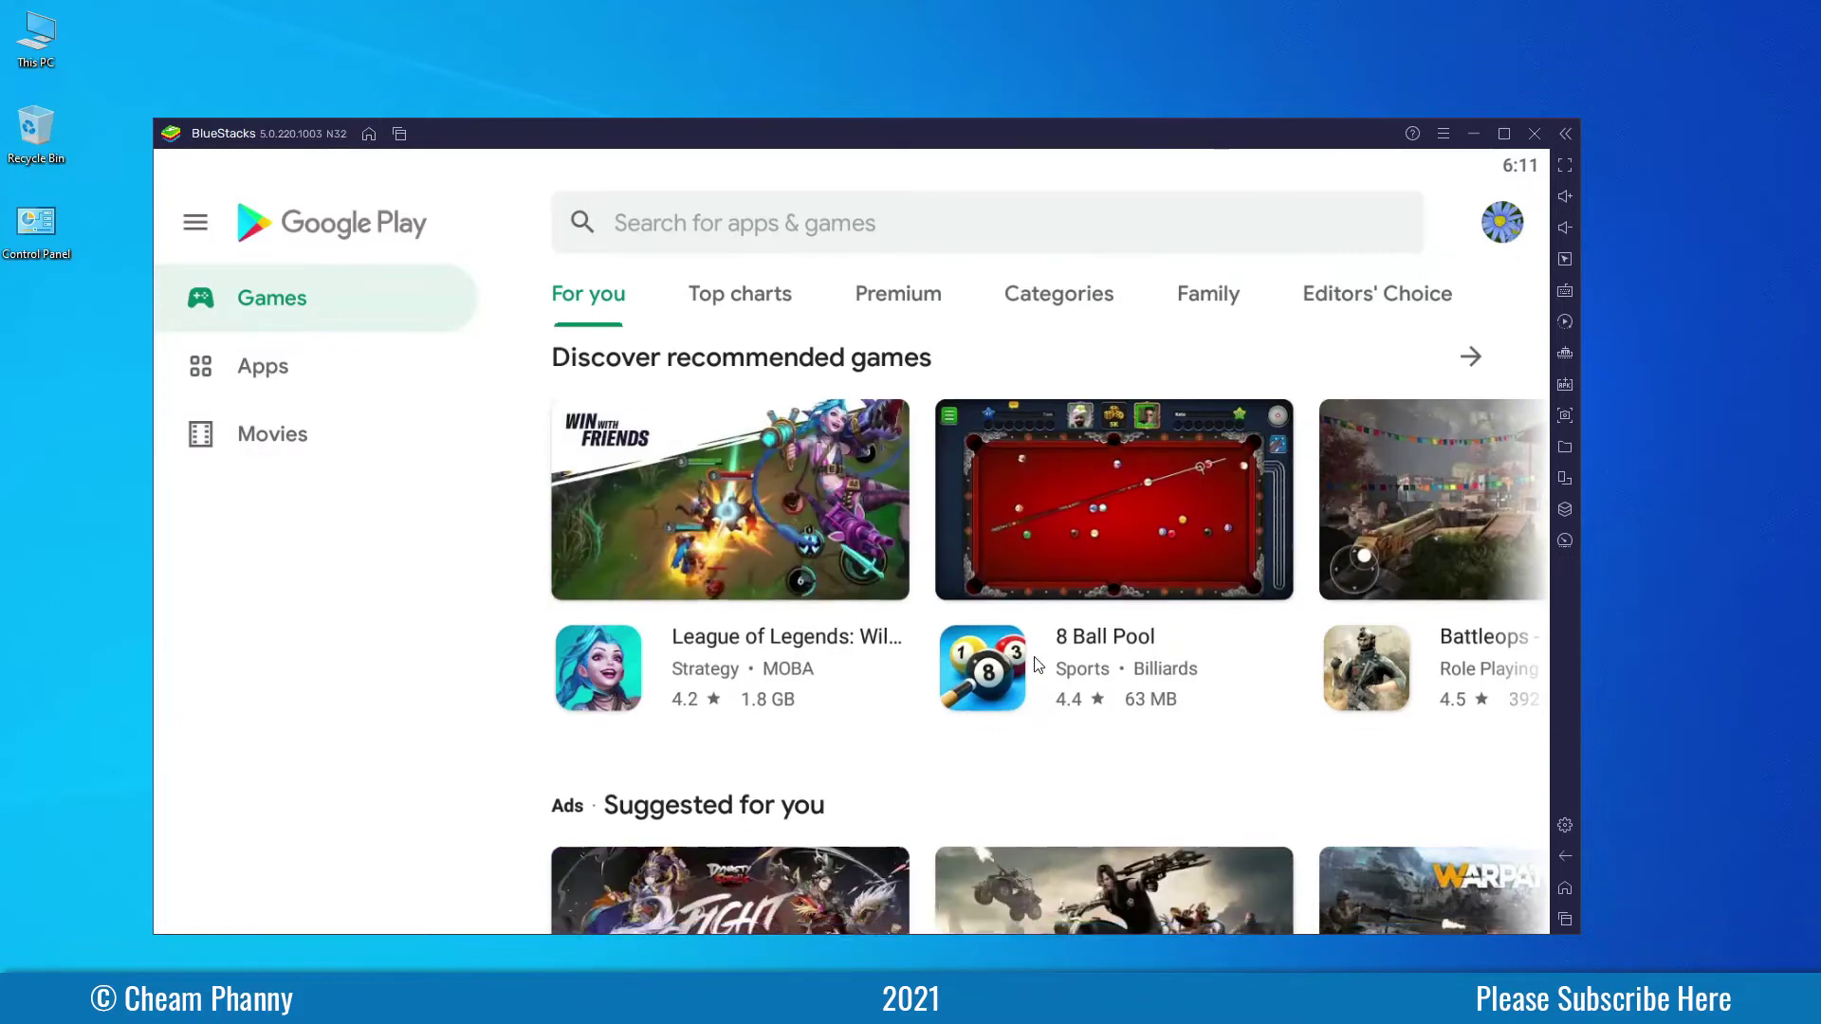
Step: Browse the recommended, suggested and offline games on the Play Store's Games page
scroll(1043, 651, down, 5)
scroll(1048, 658, down, 5)
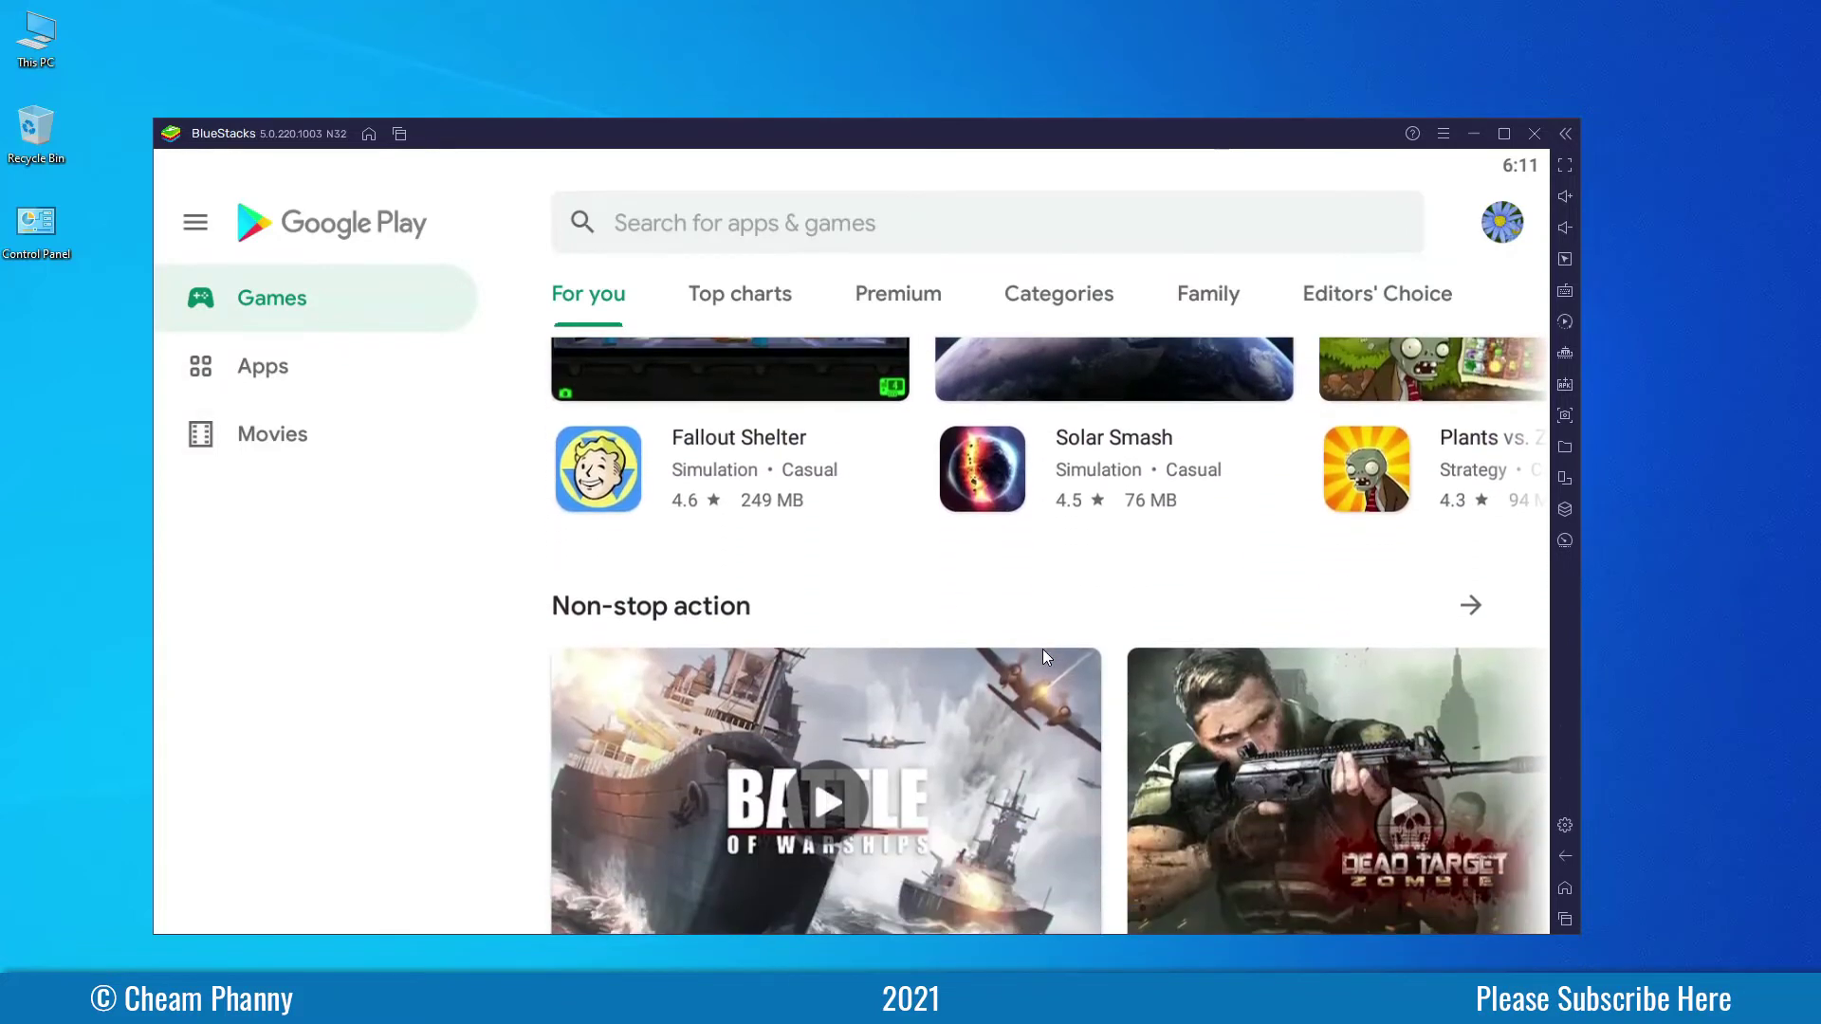
scroll(1047, 657, up, 5)
scroll(1048, 657, up, 1)
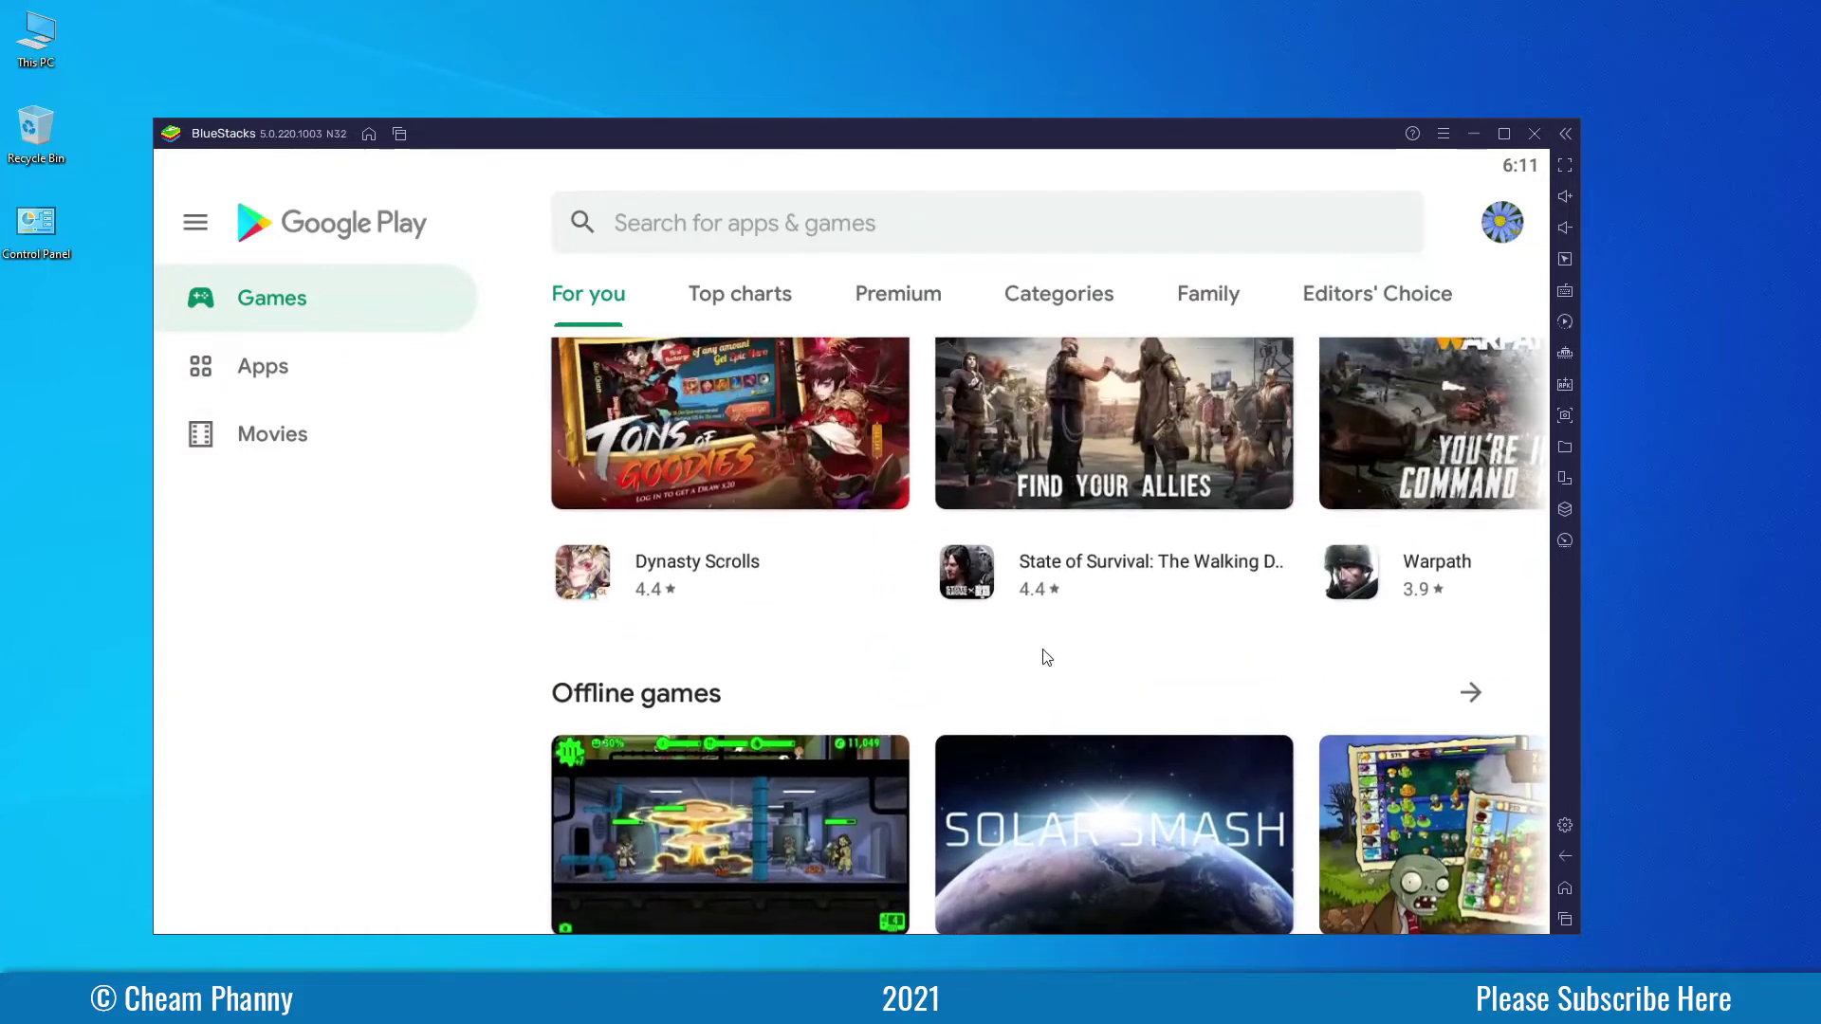
scroll(1046, 655, up, 7)
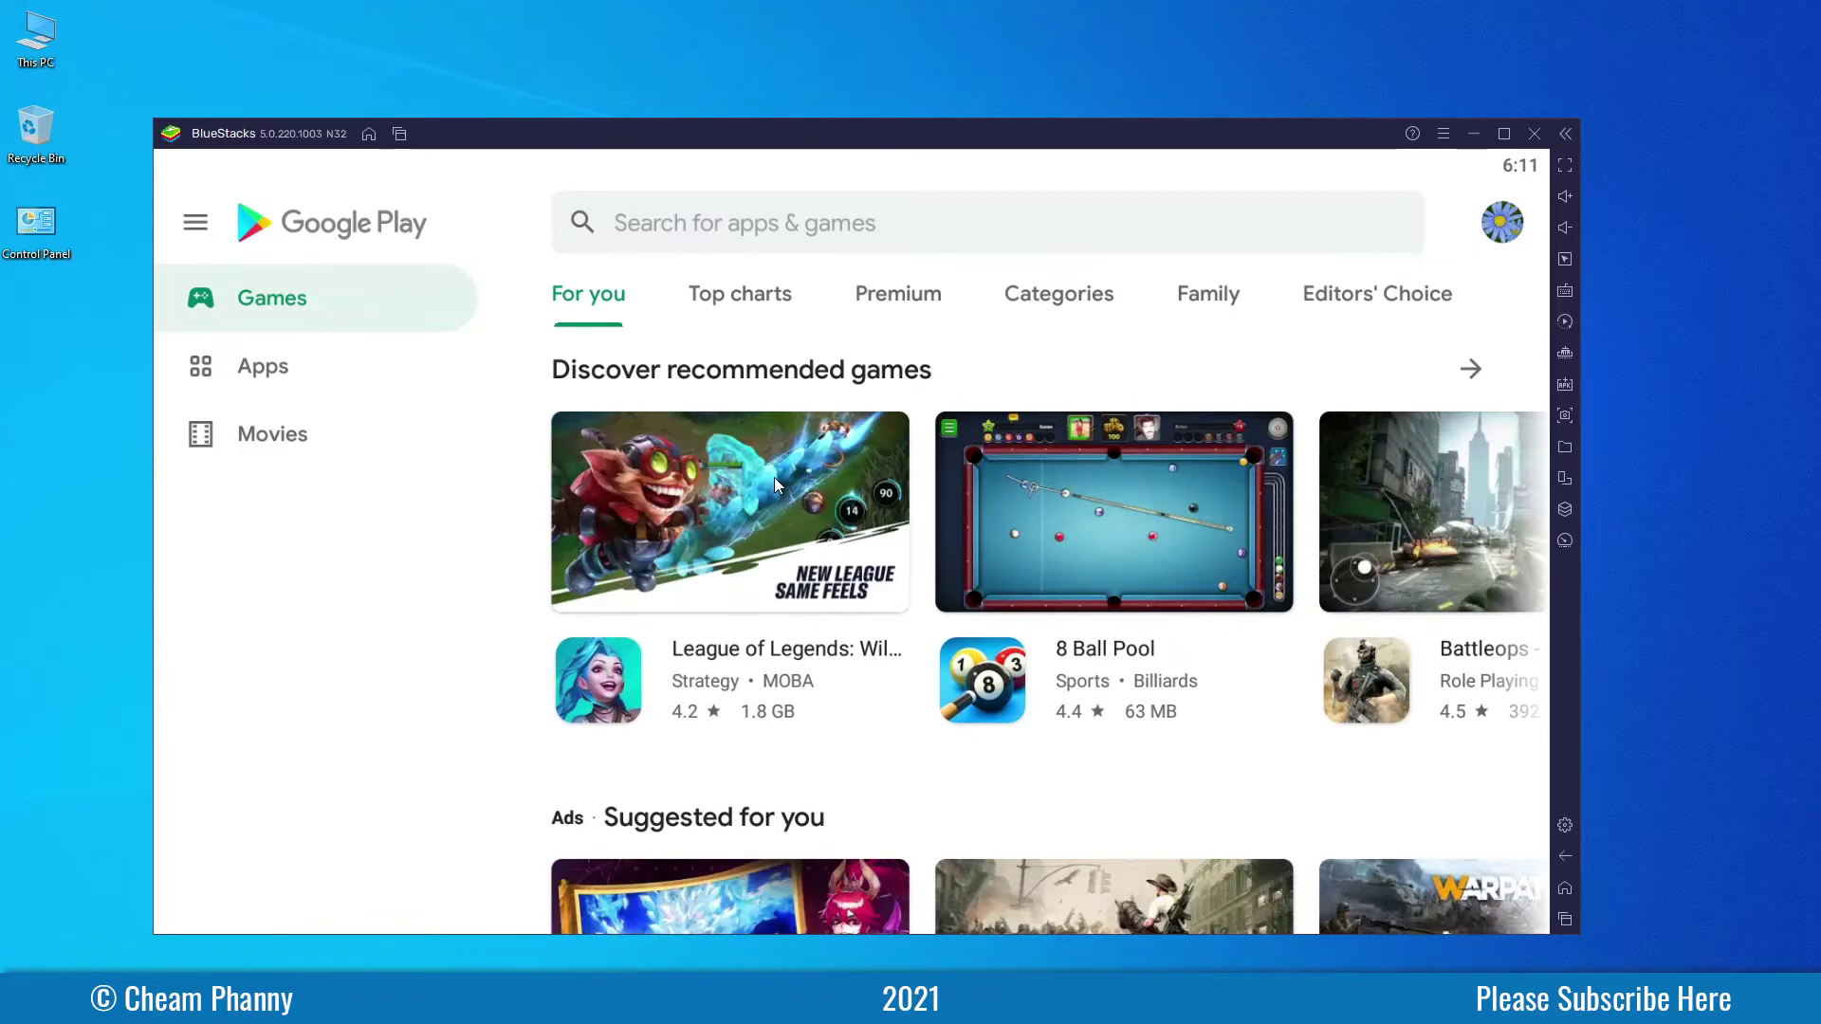
click(703, 220)
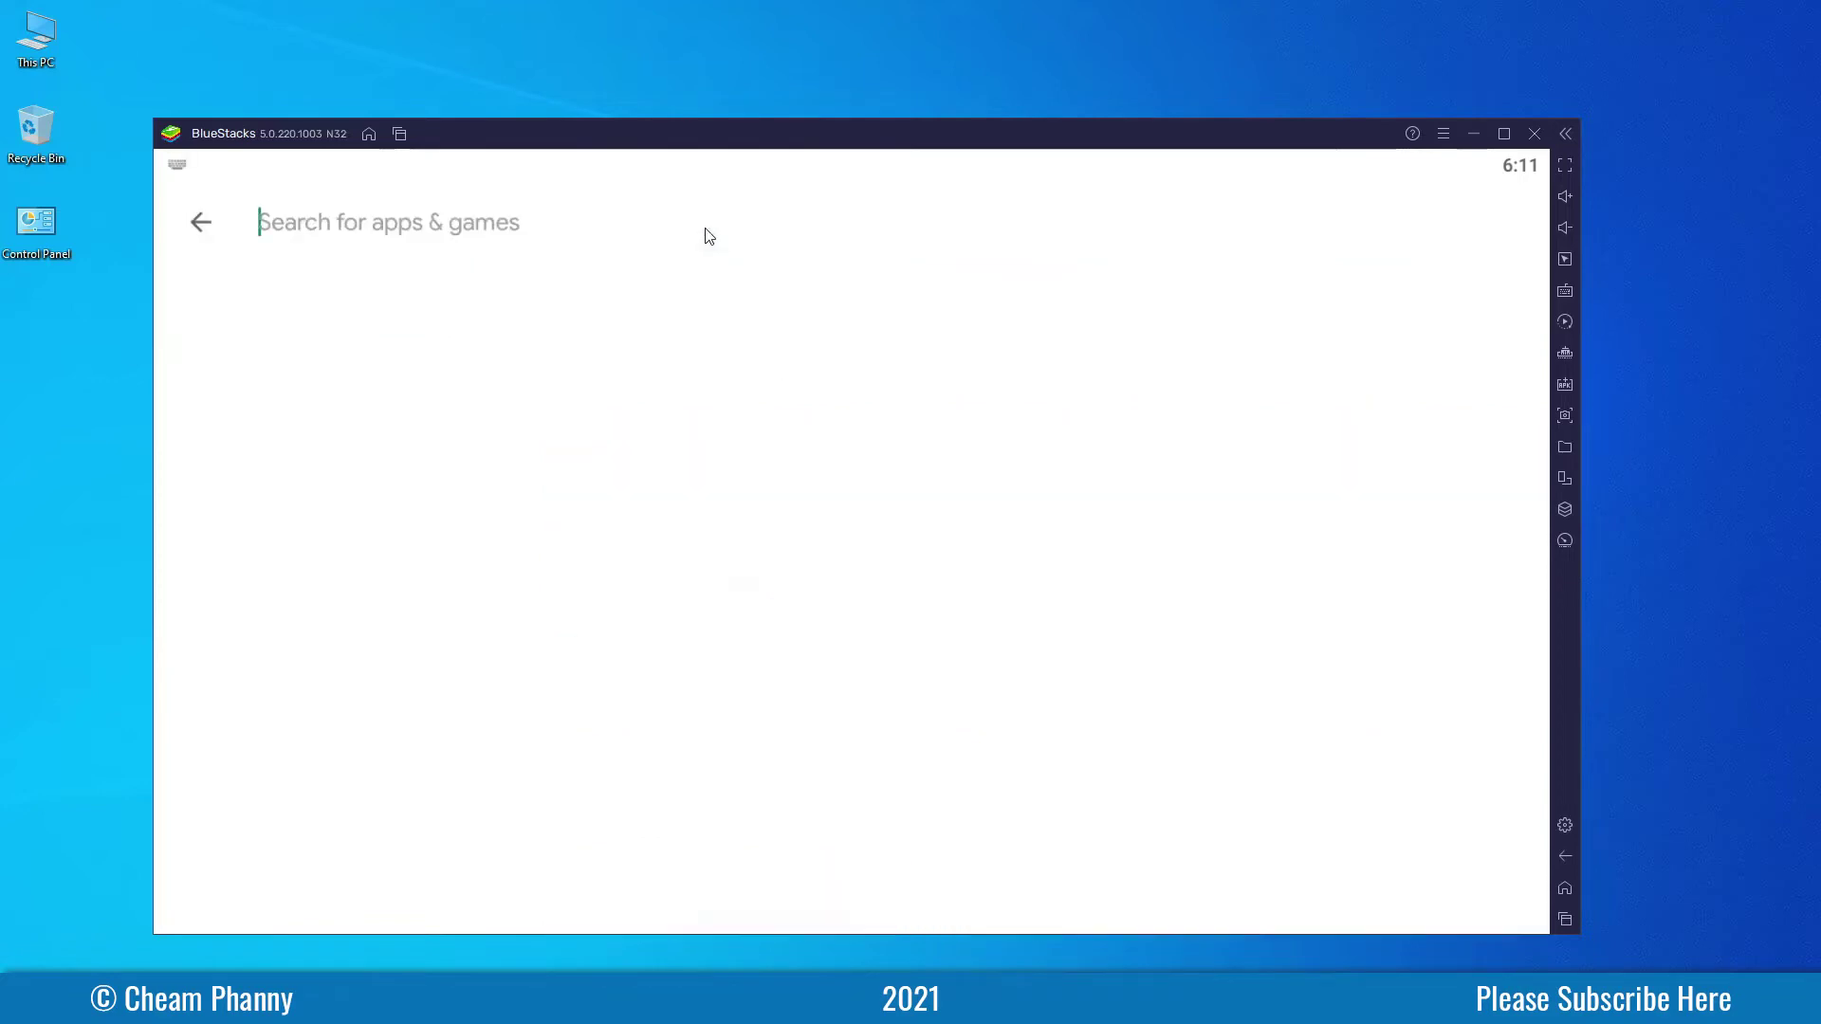
click(201, 224)
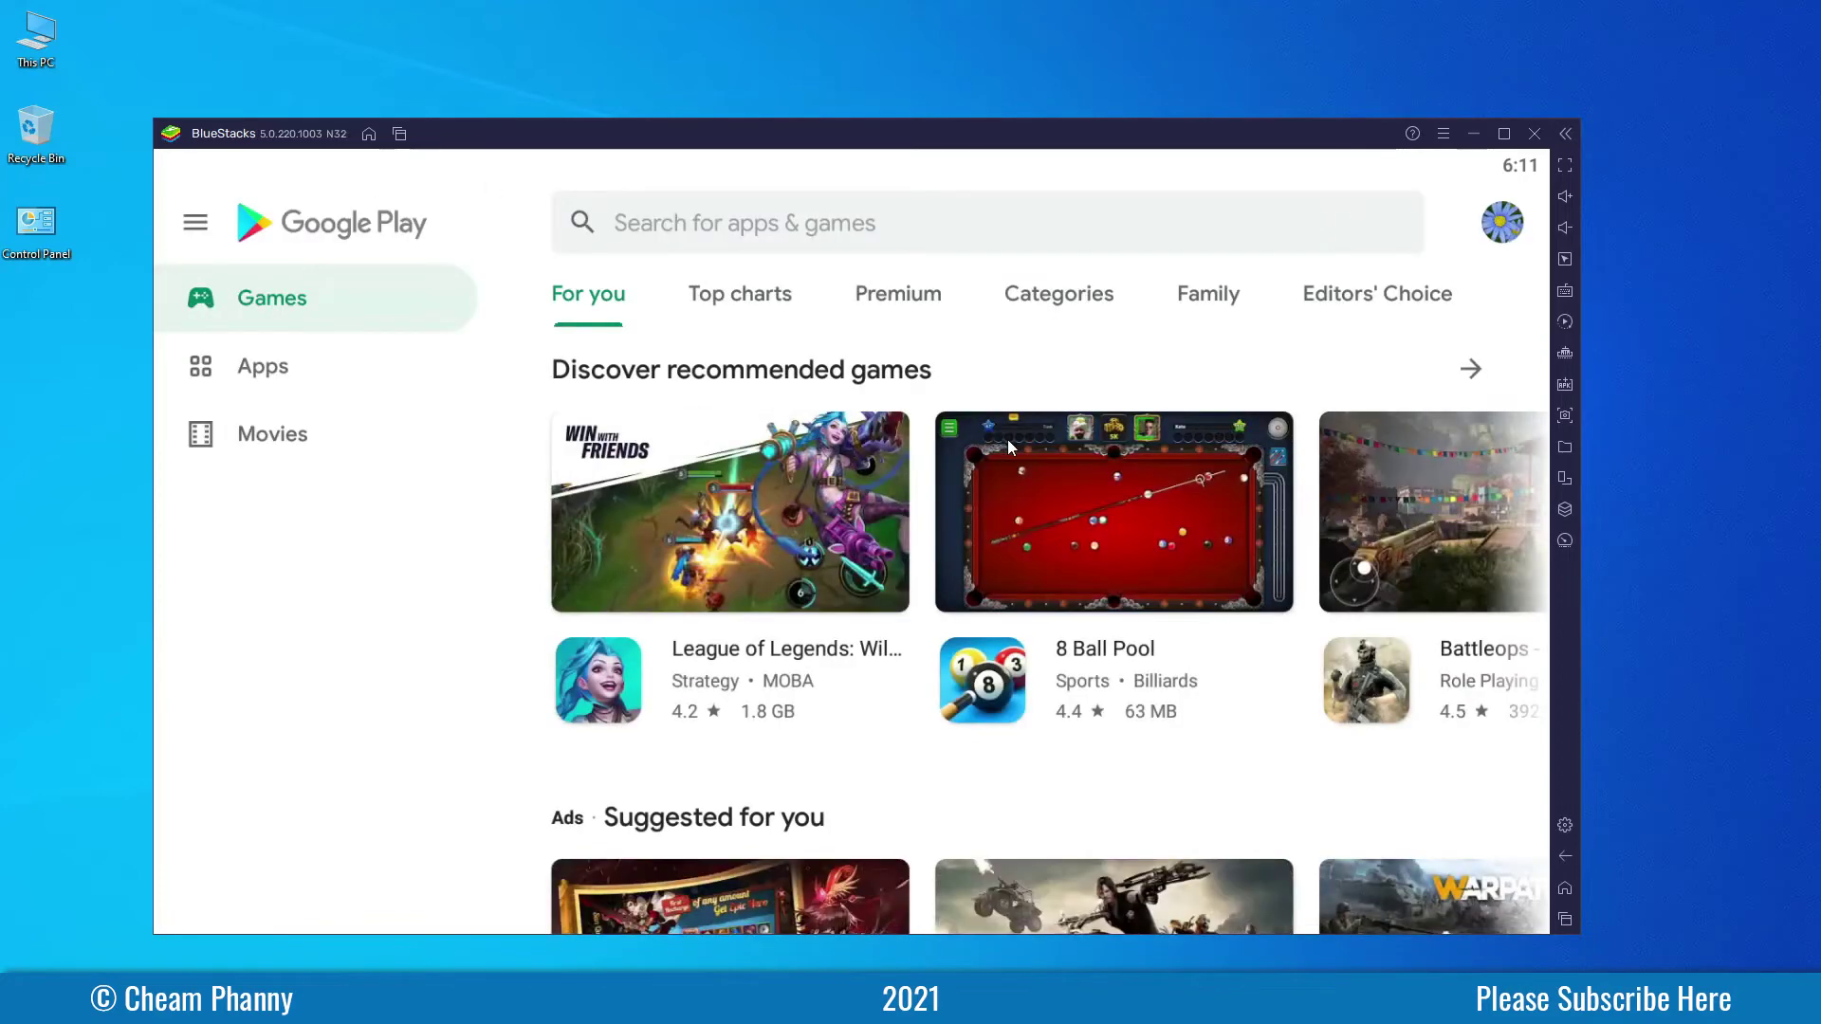
Step: Search the Play Store for "dect" and choose the suggestion "dectionaray"
click(673, 223)
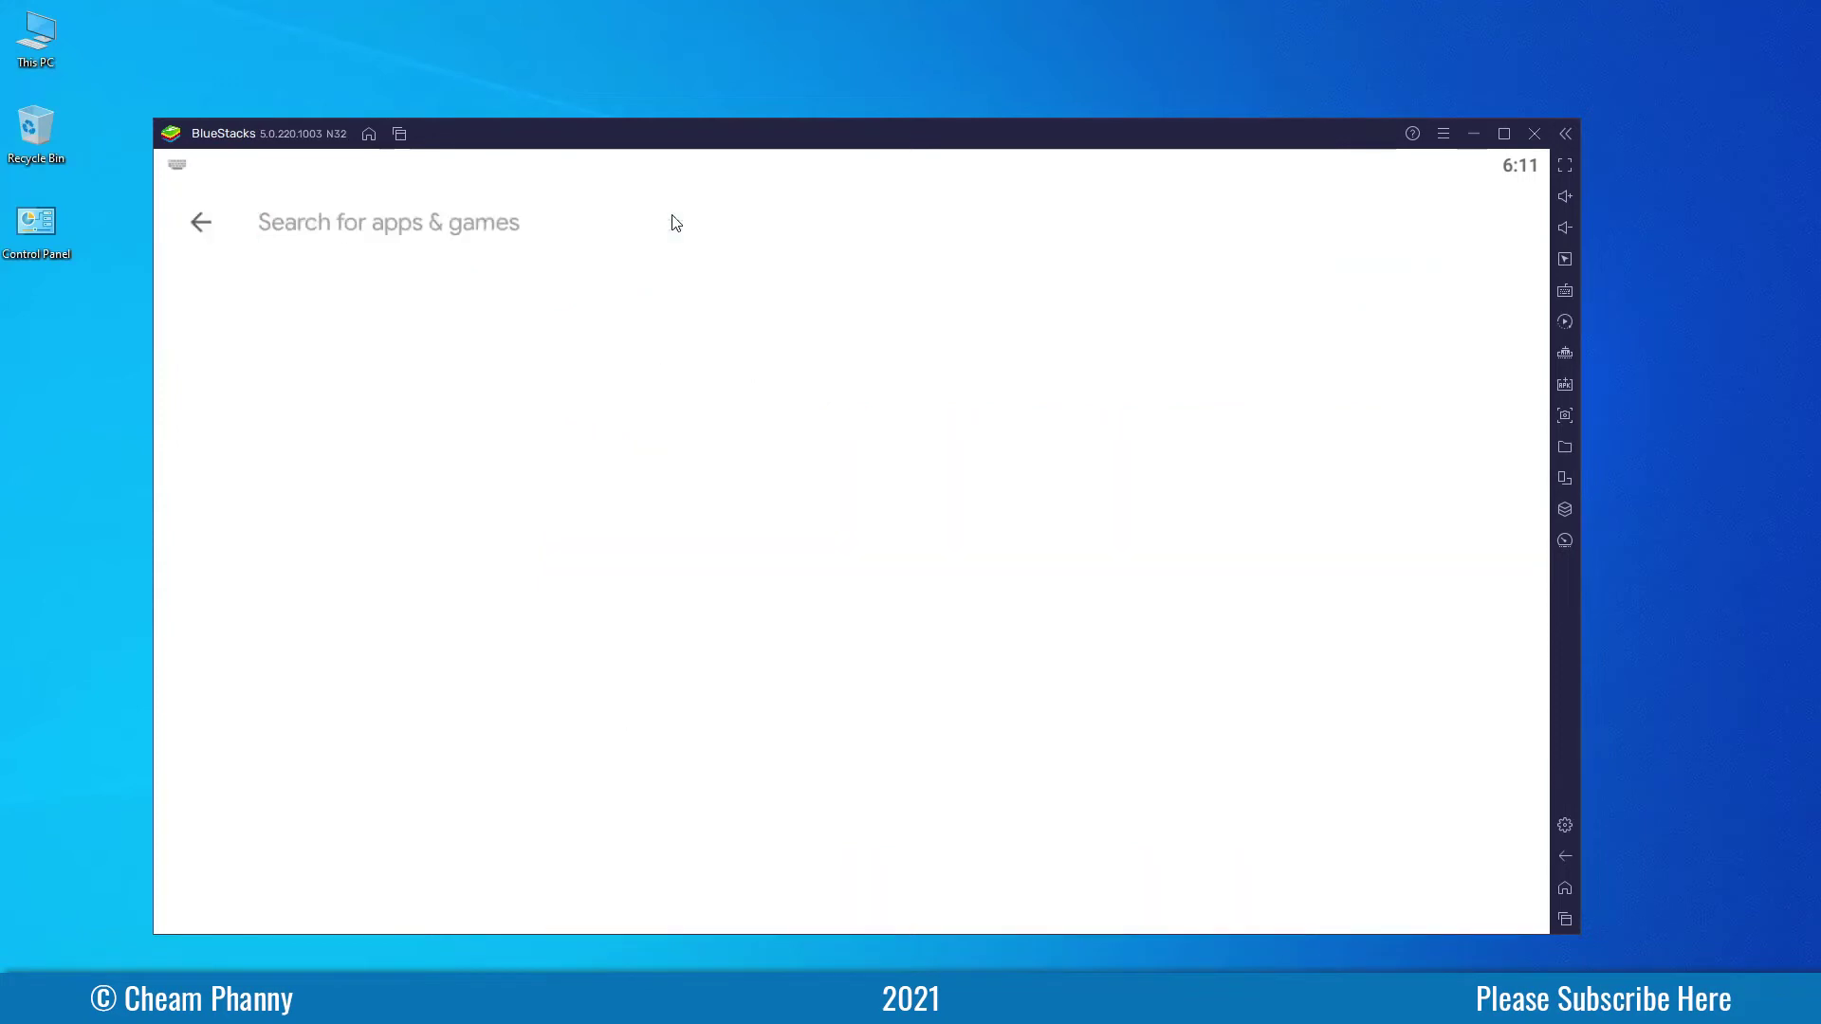
text(dec)
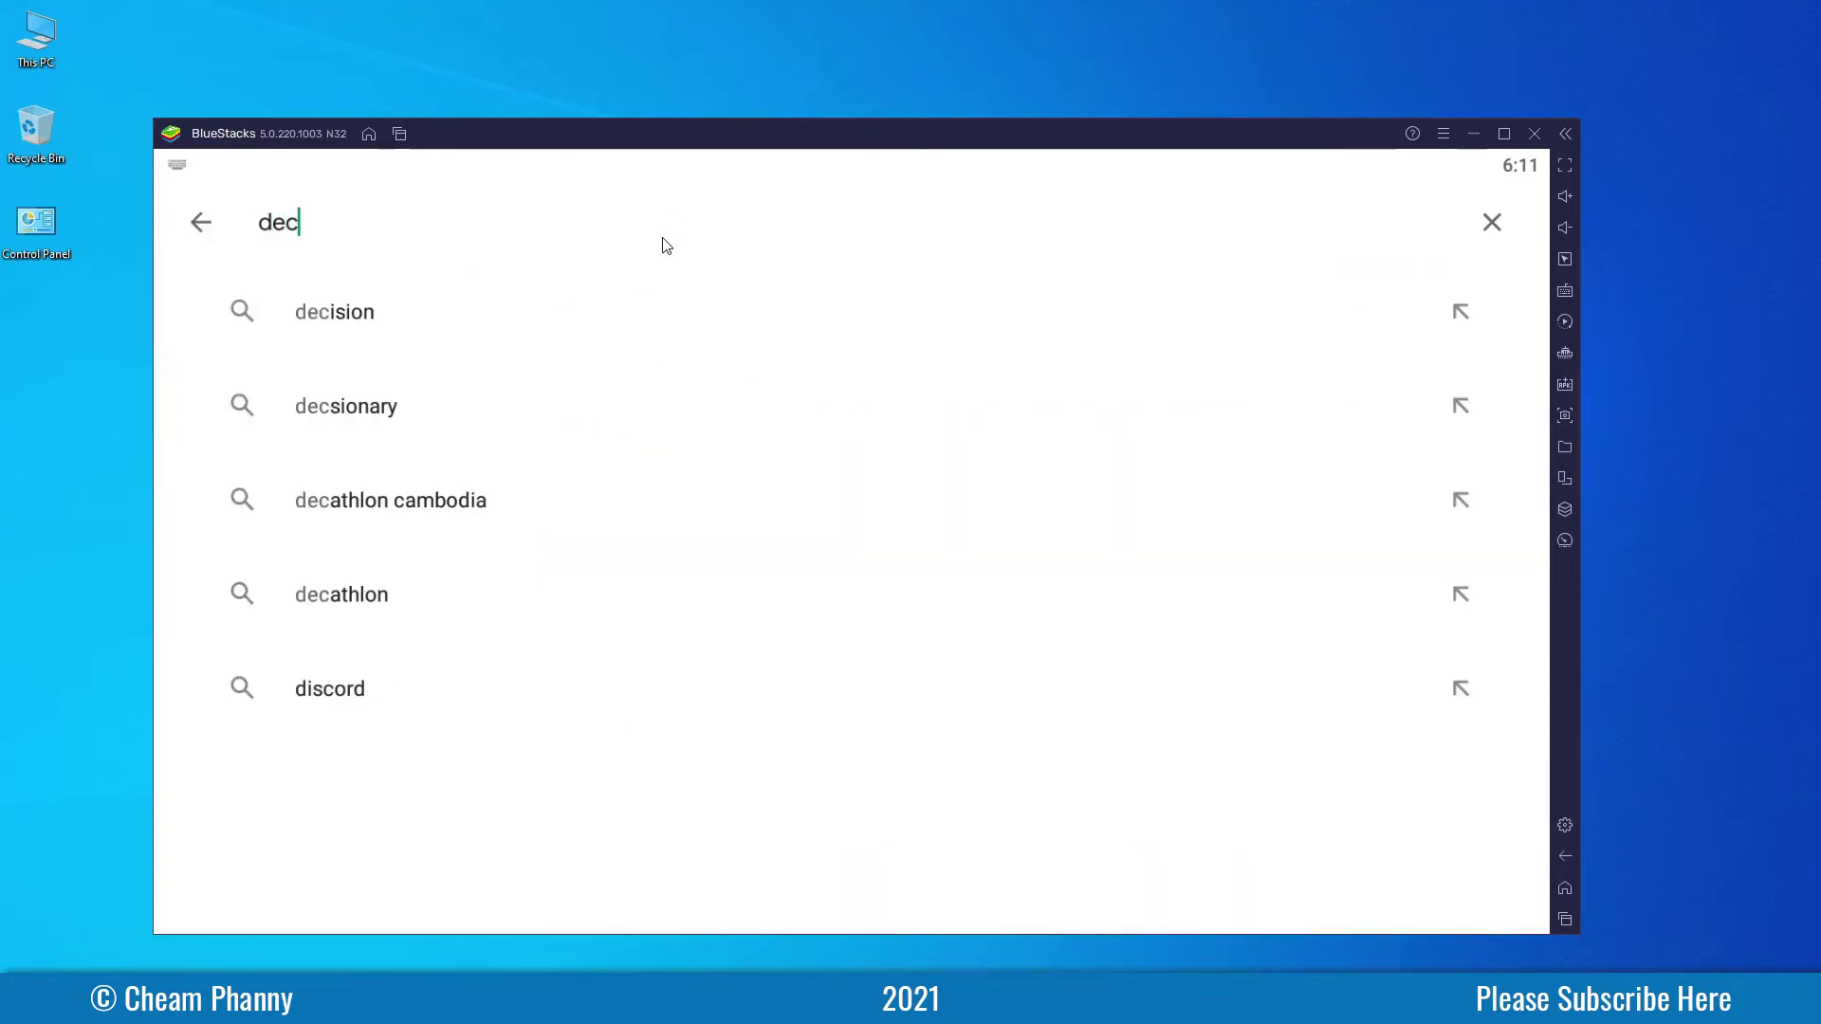
text(t)
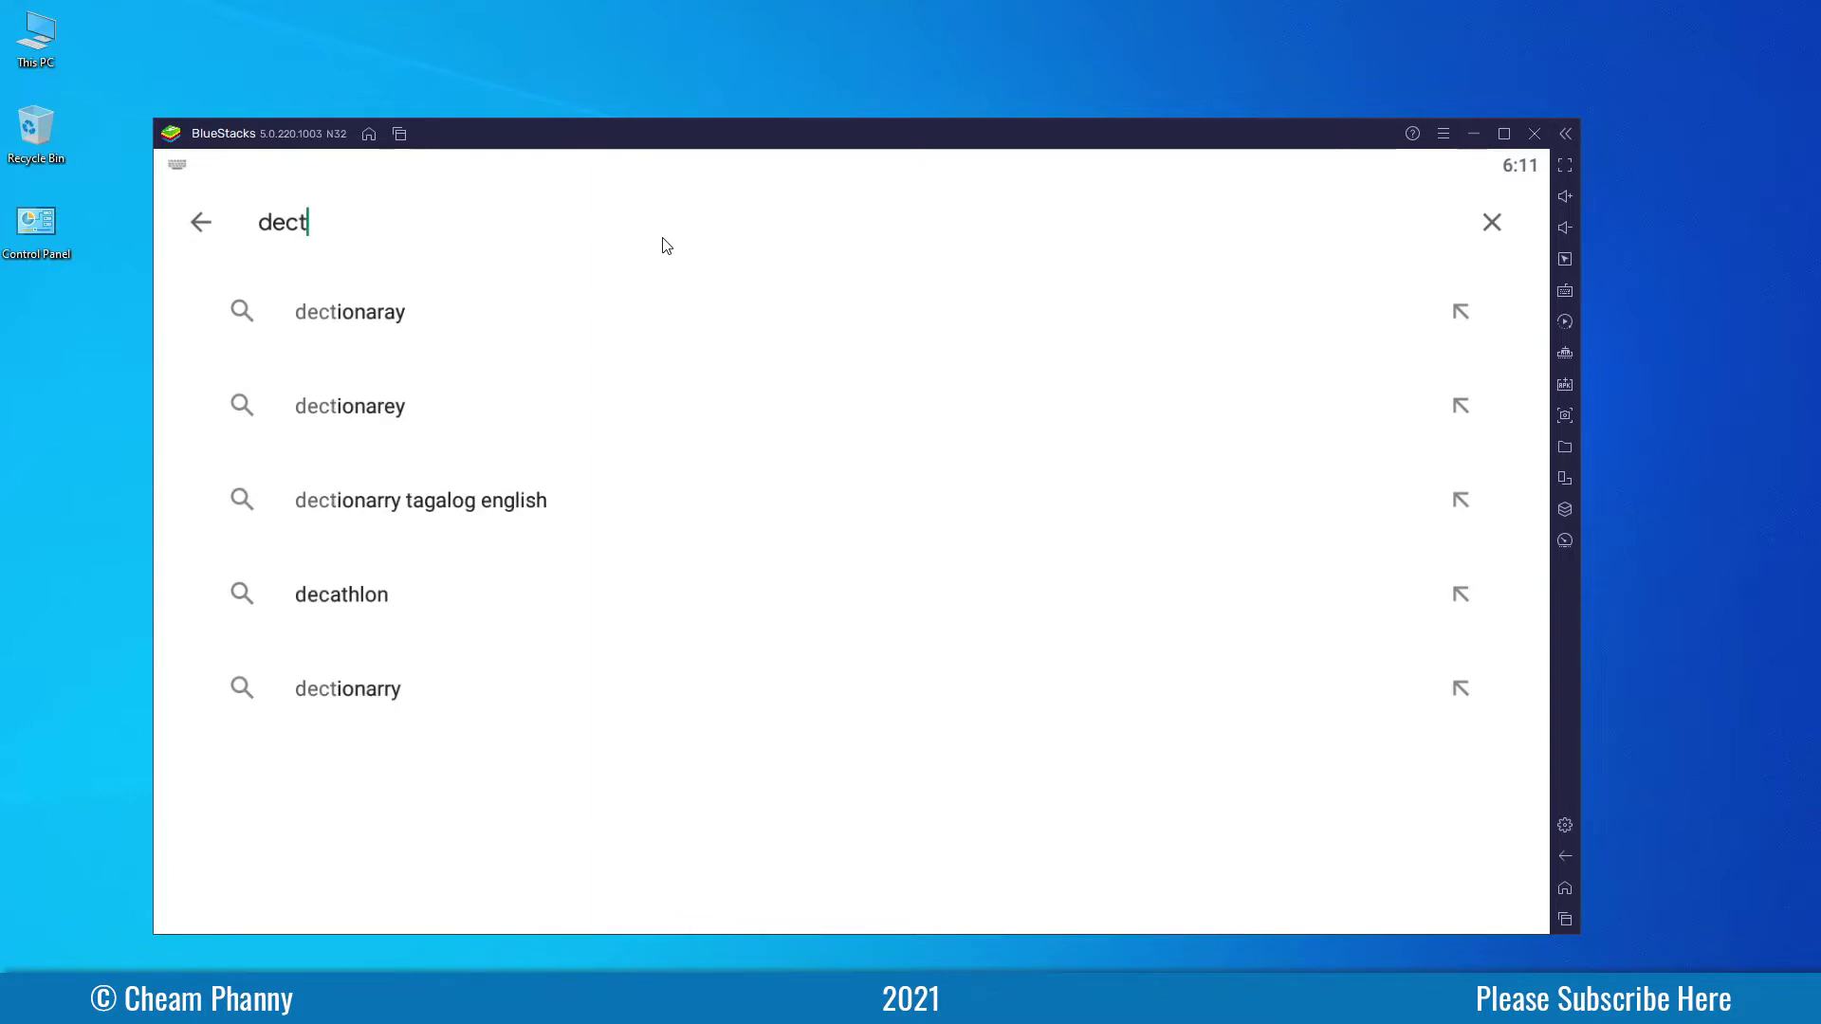
click(376, 314)
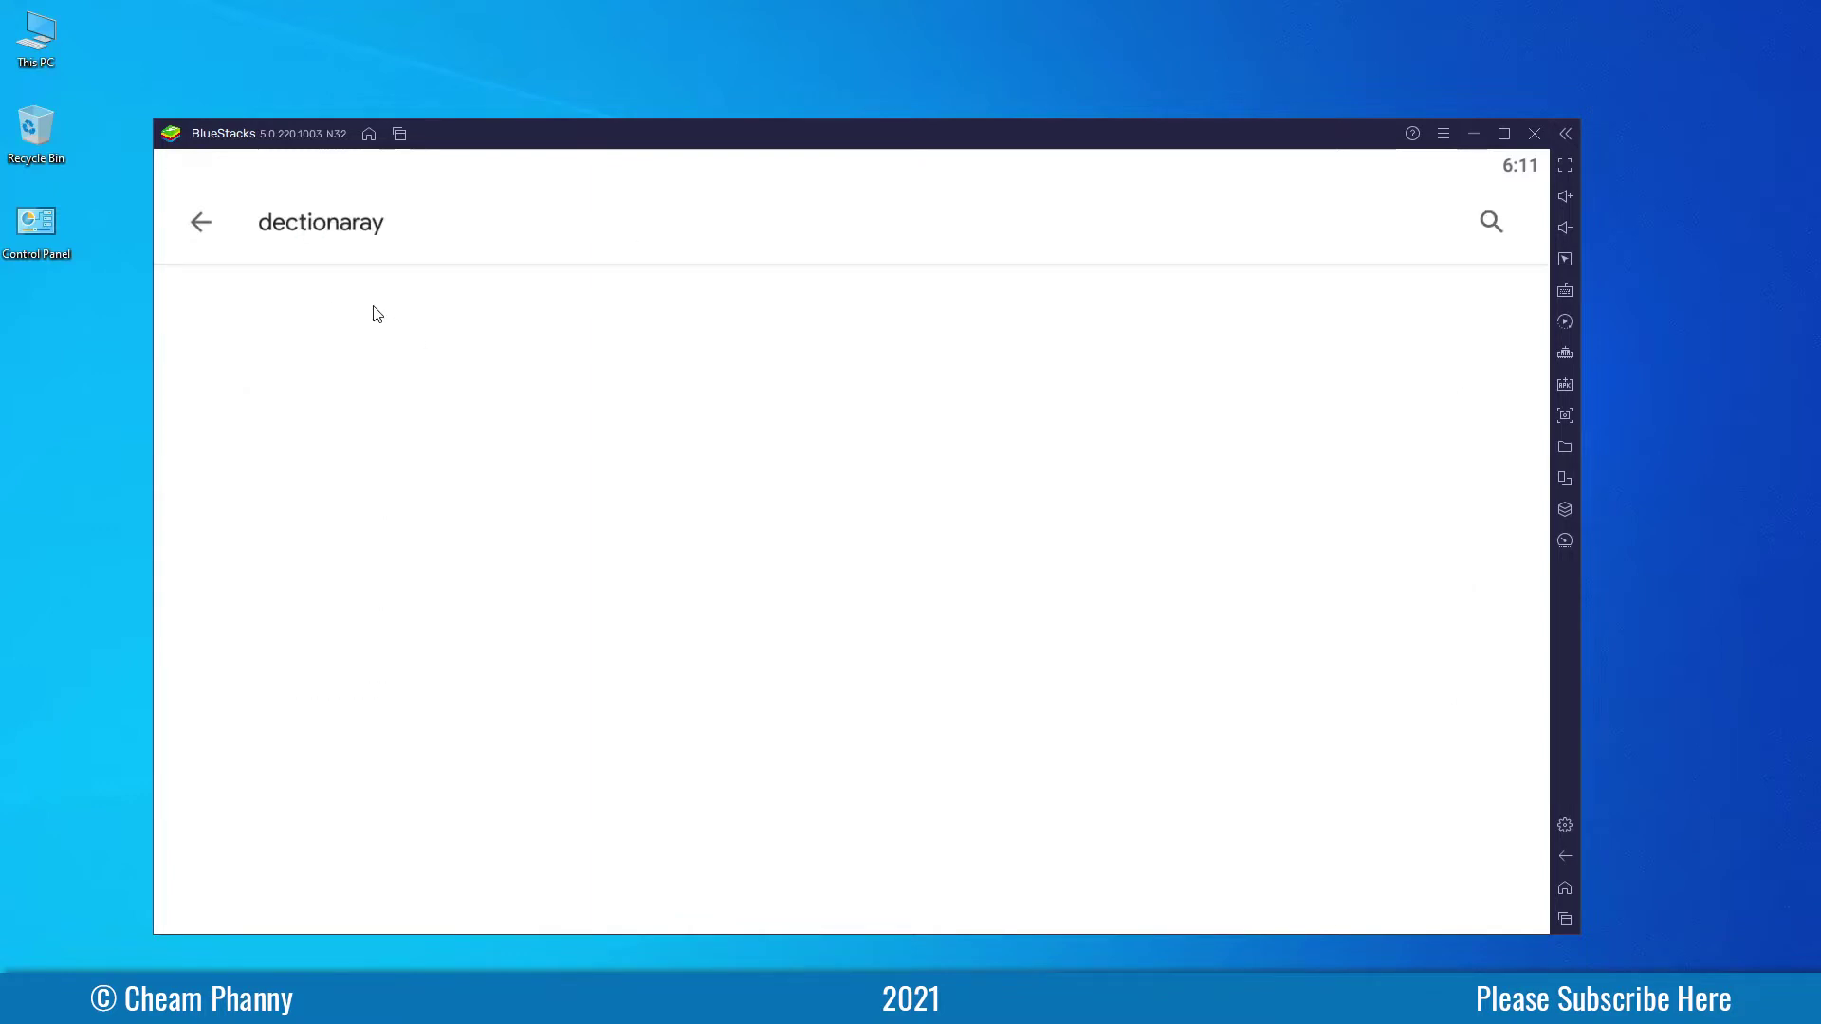
Step: Install Oxford Dictionary of English from the recommended search results
scroll(816, 690, down, 2)
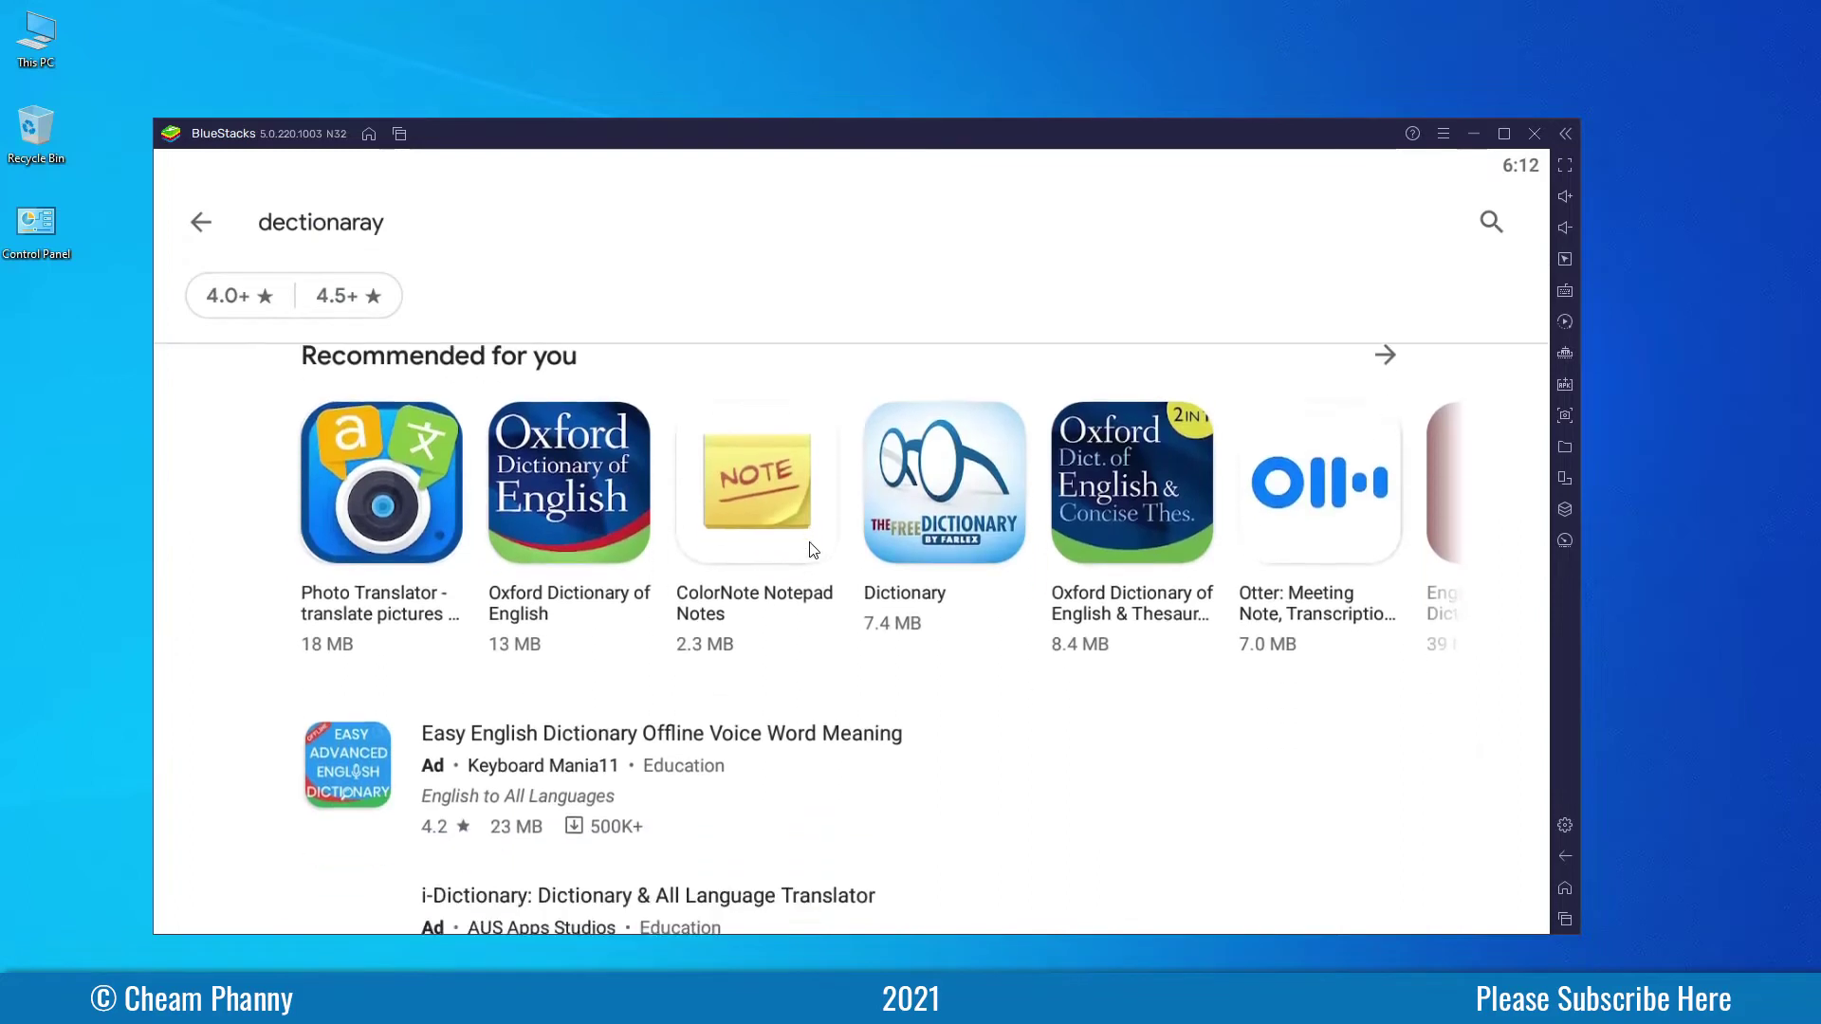
click(597, 524)
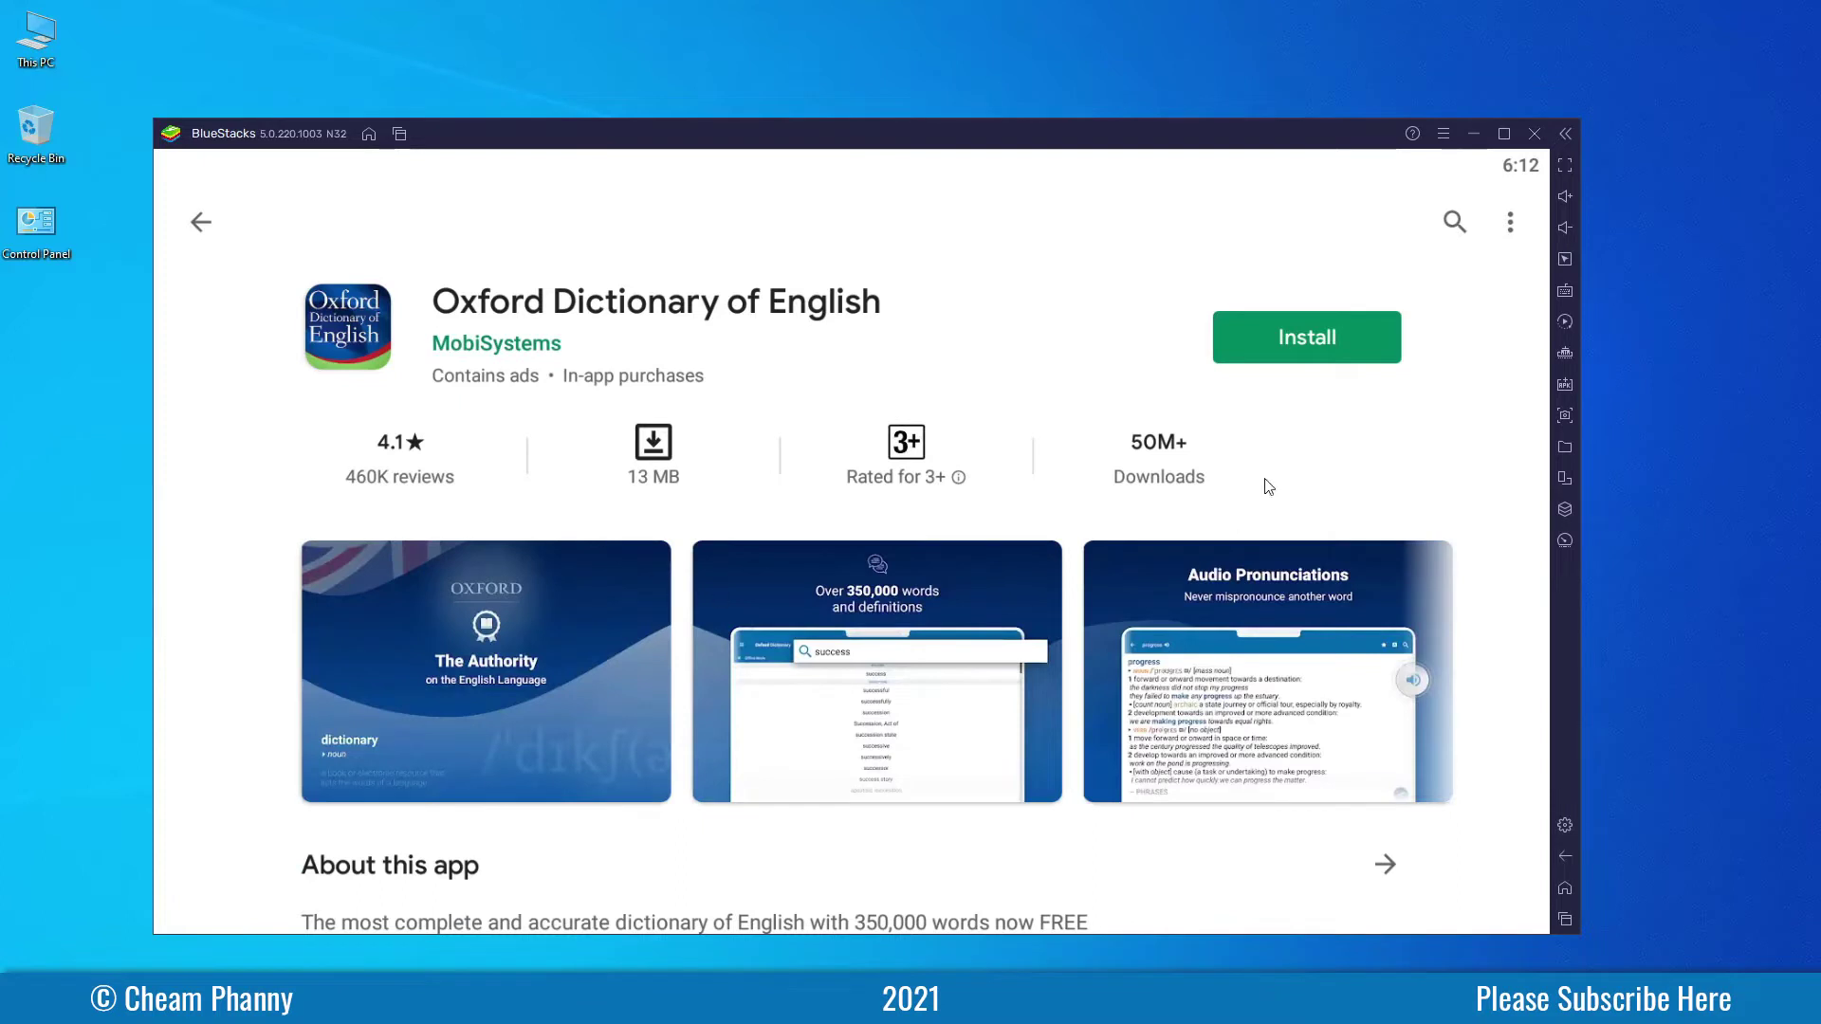
click(1300, 338)
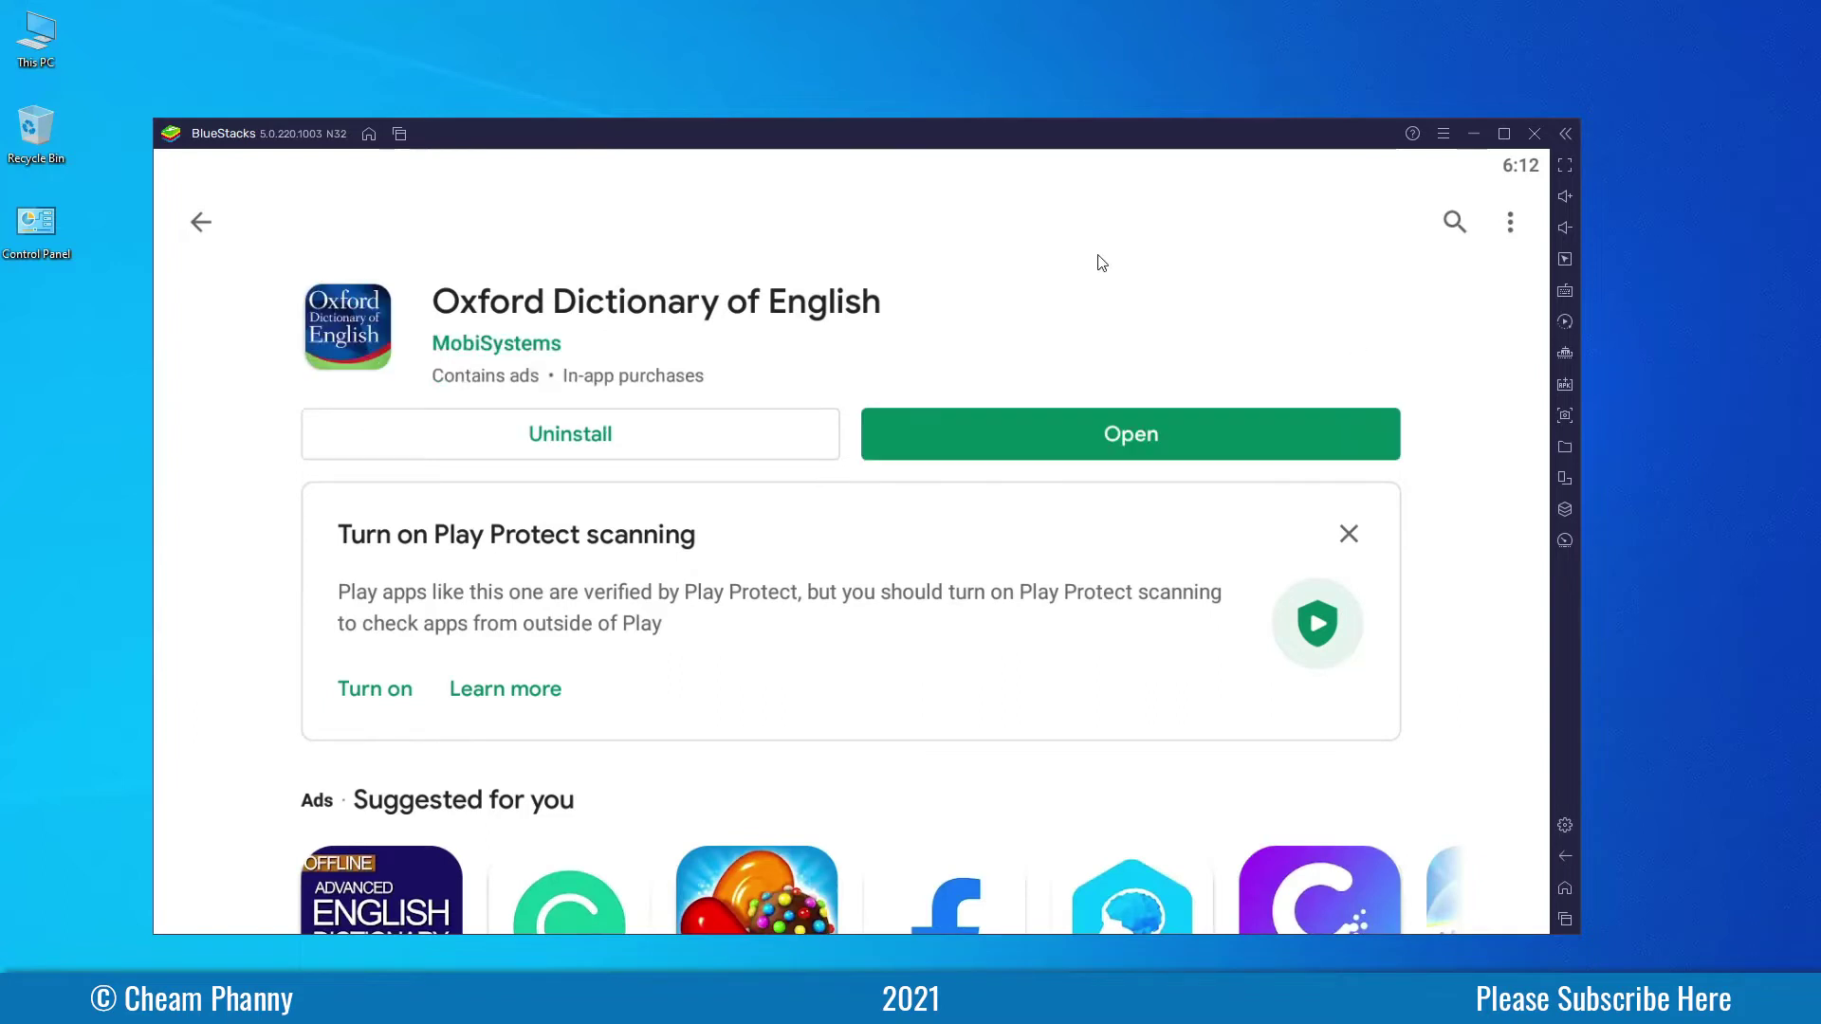
Step: Launch the installed Oxford Dictionary, get past its welcome screen and dismiss the Premium trial offer
click(1096, 431)
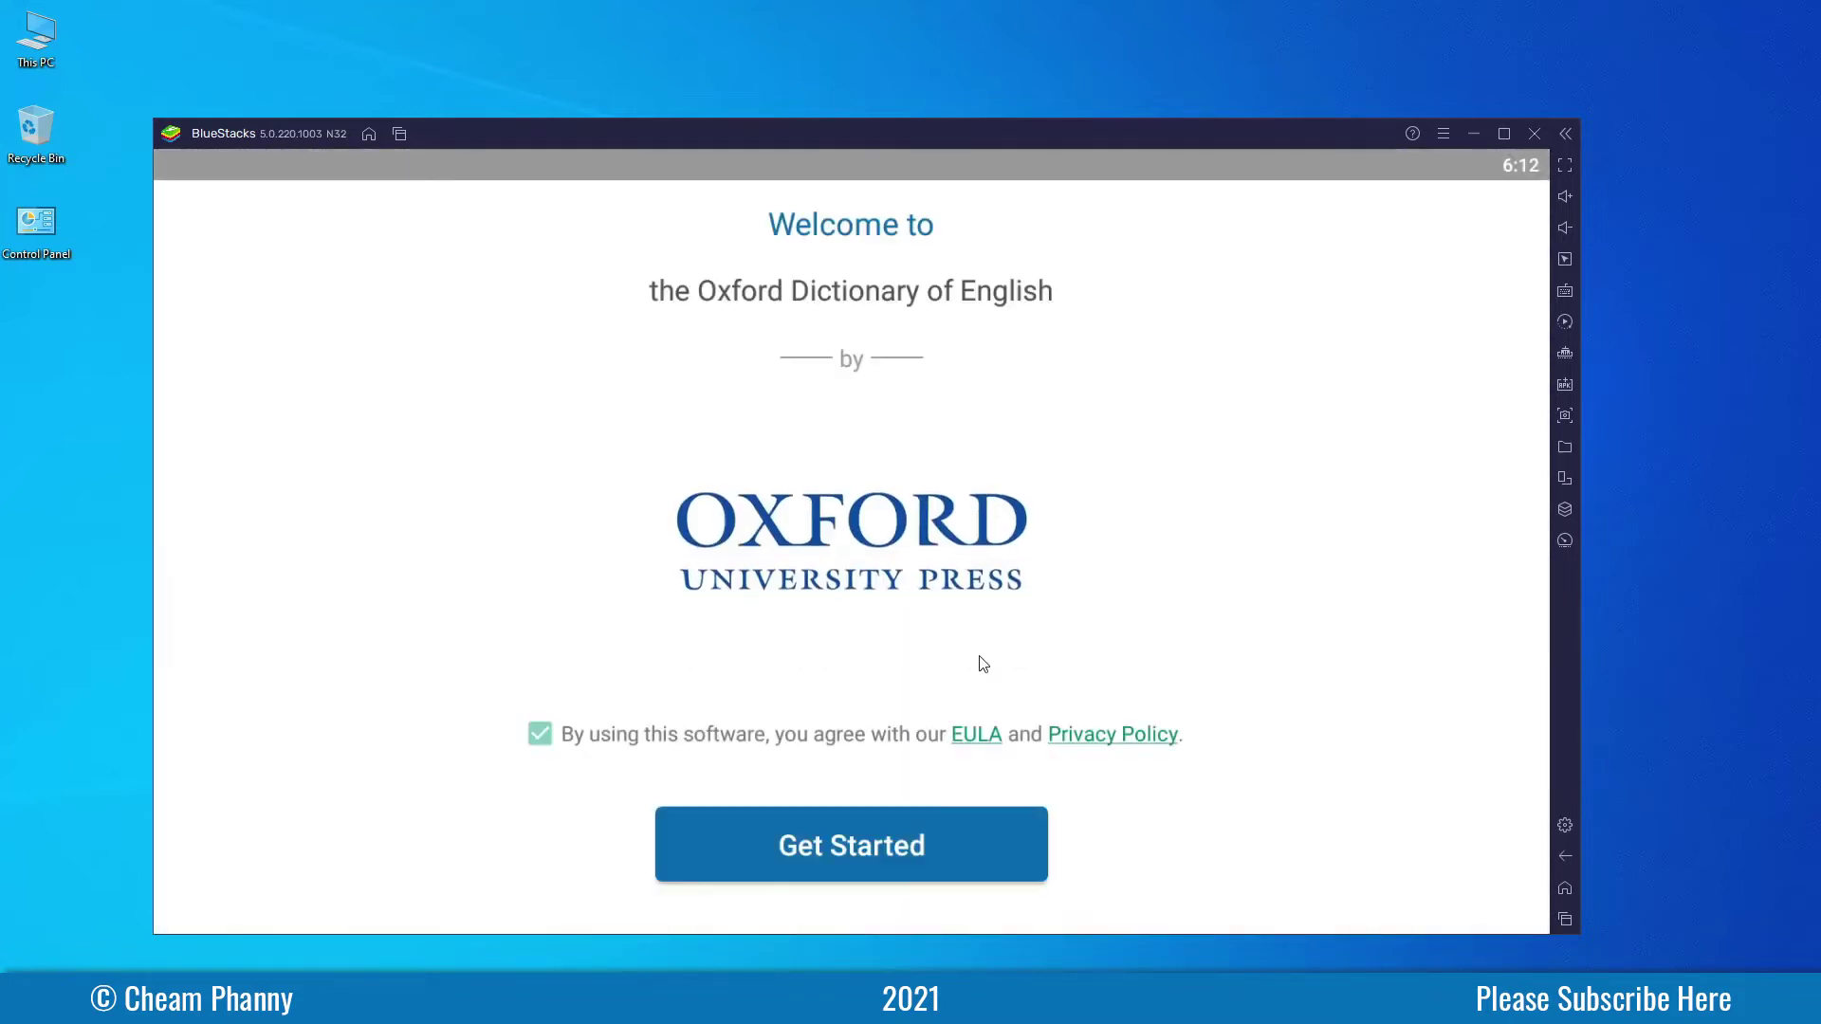
click(854, 857)
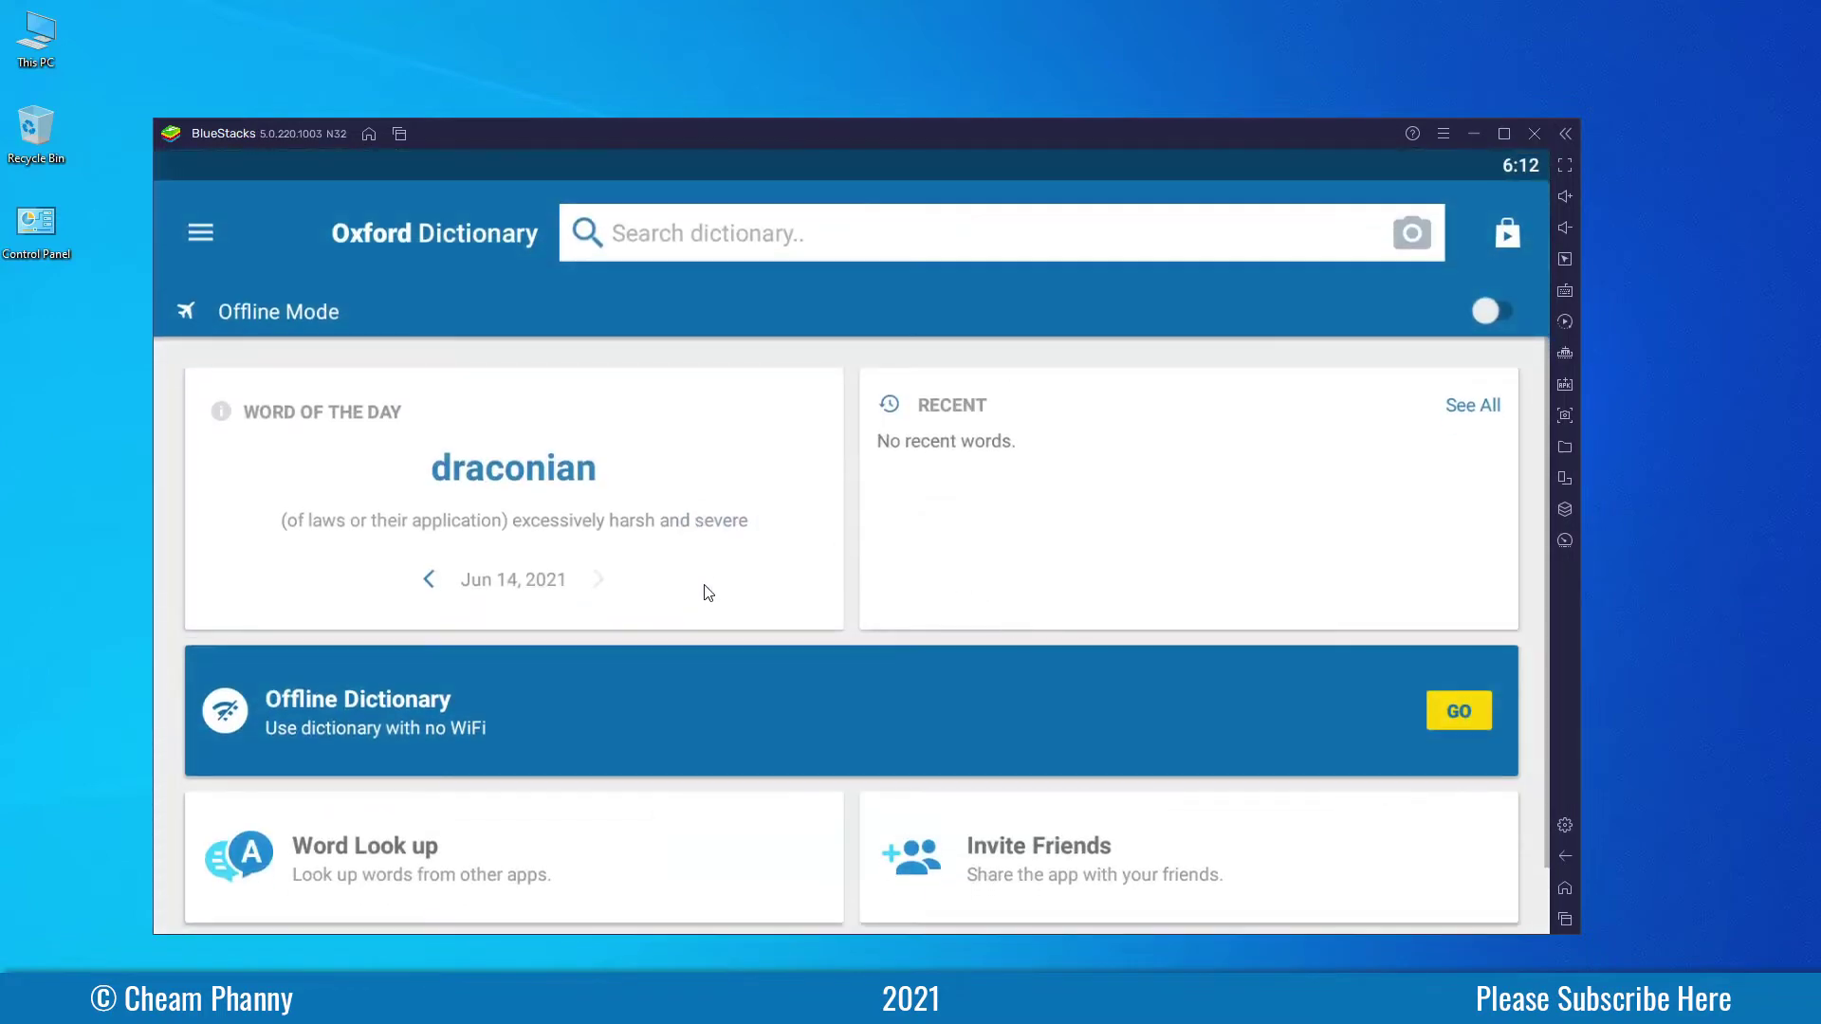
scroll(703, 585, down, 2)
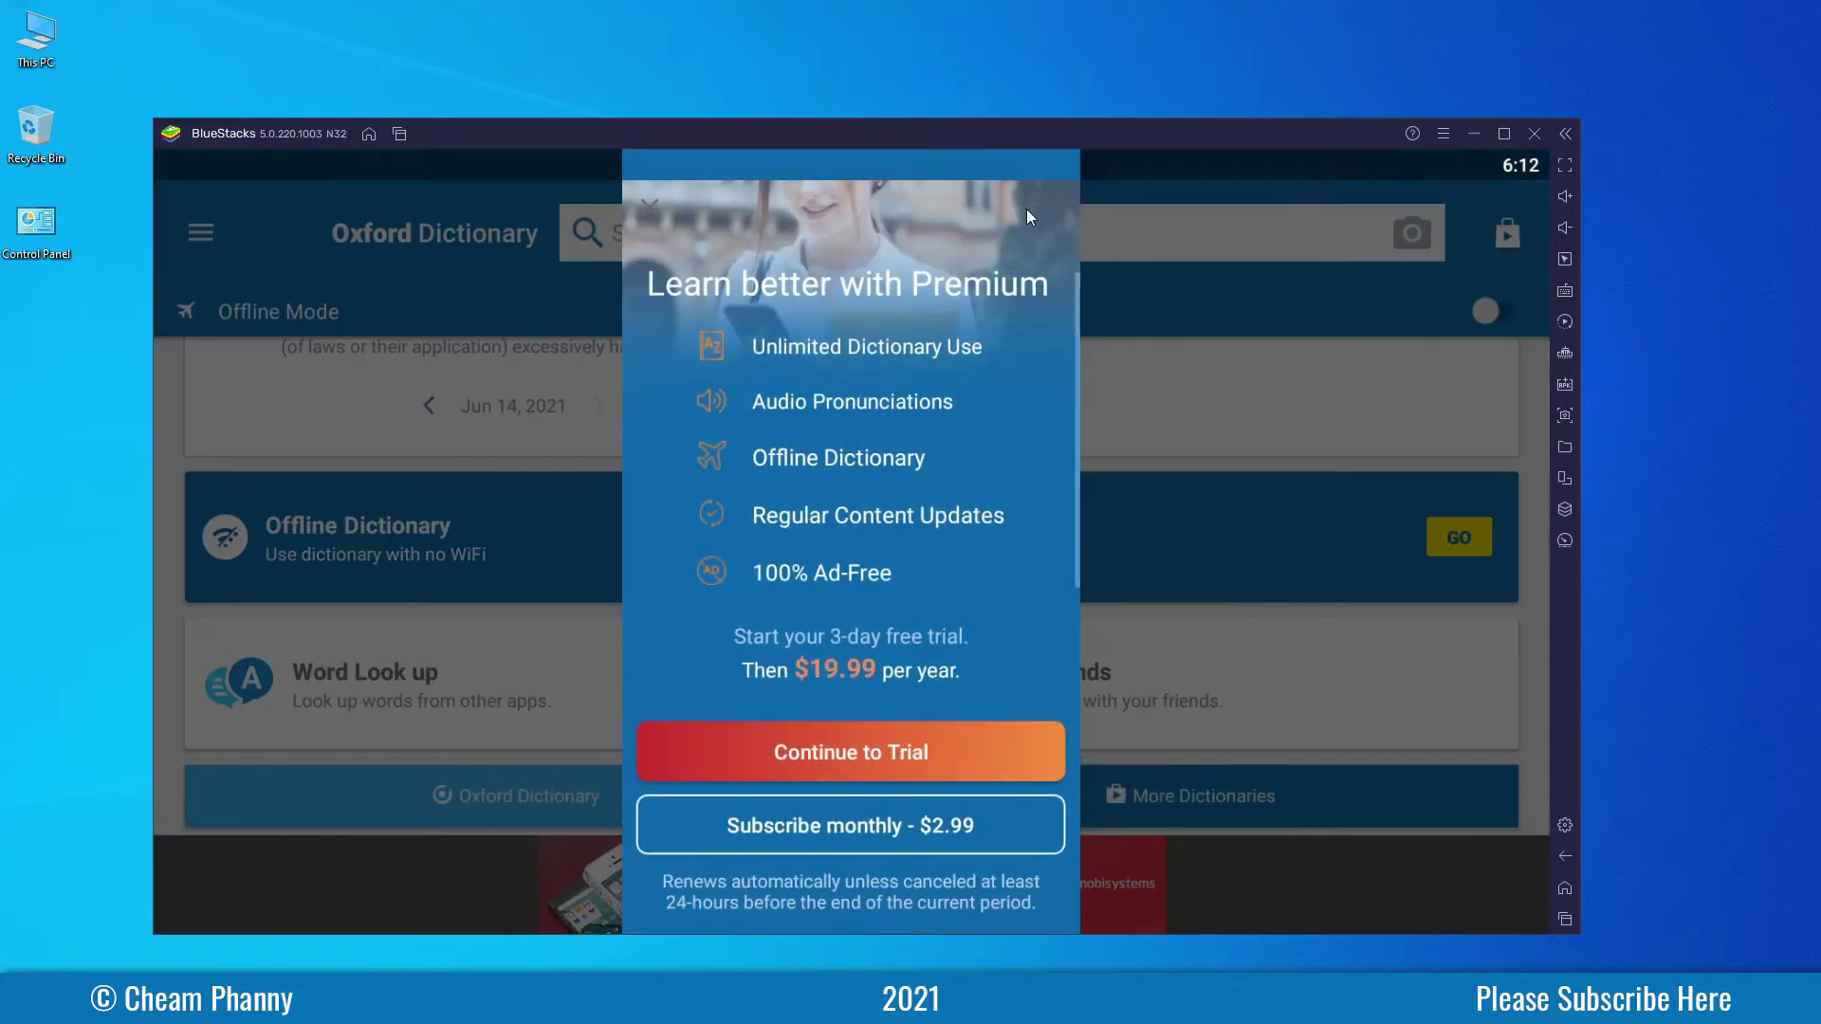
click(1565, 858)
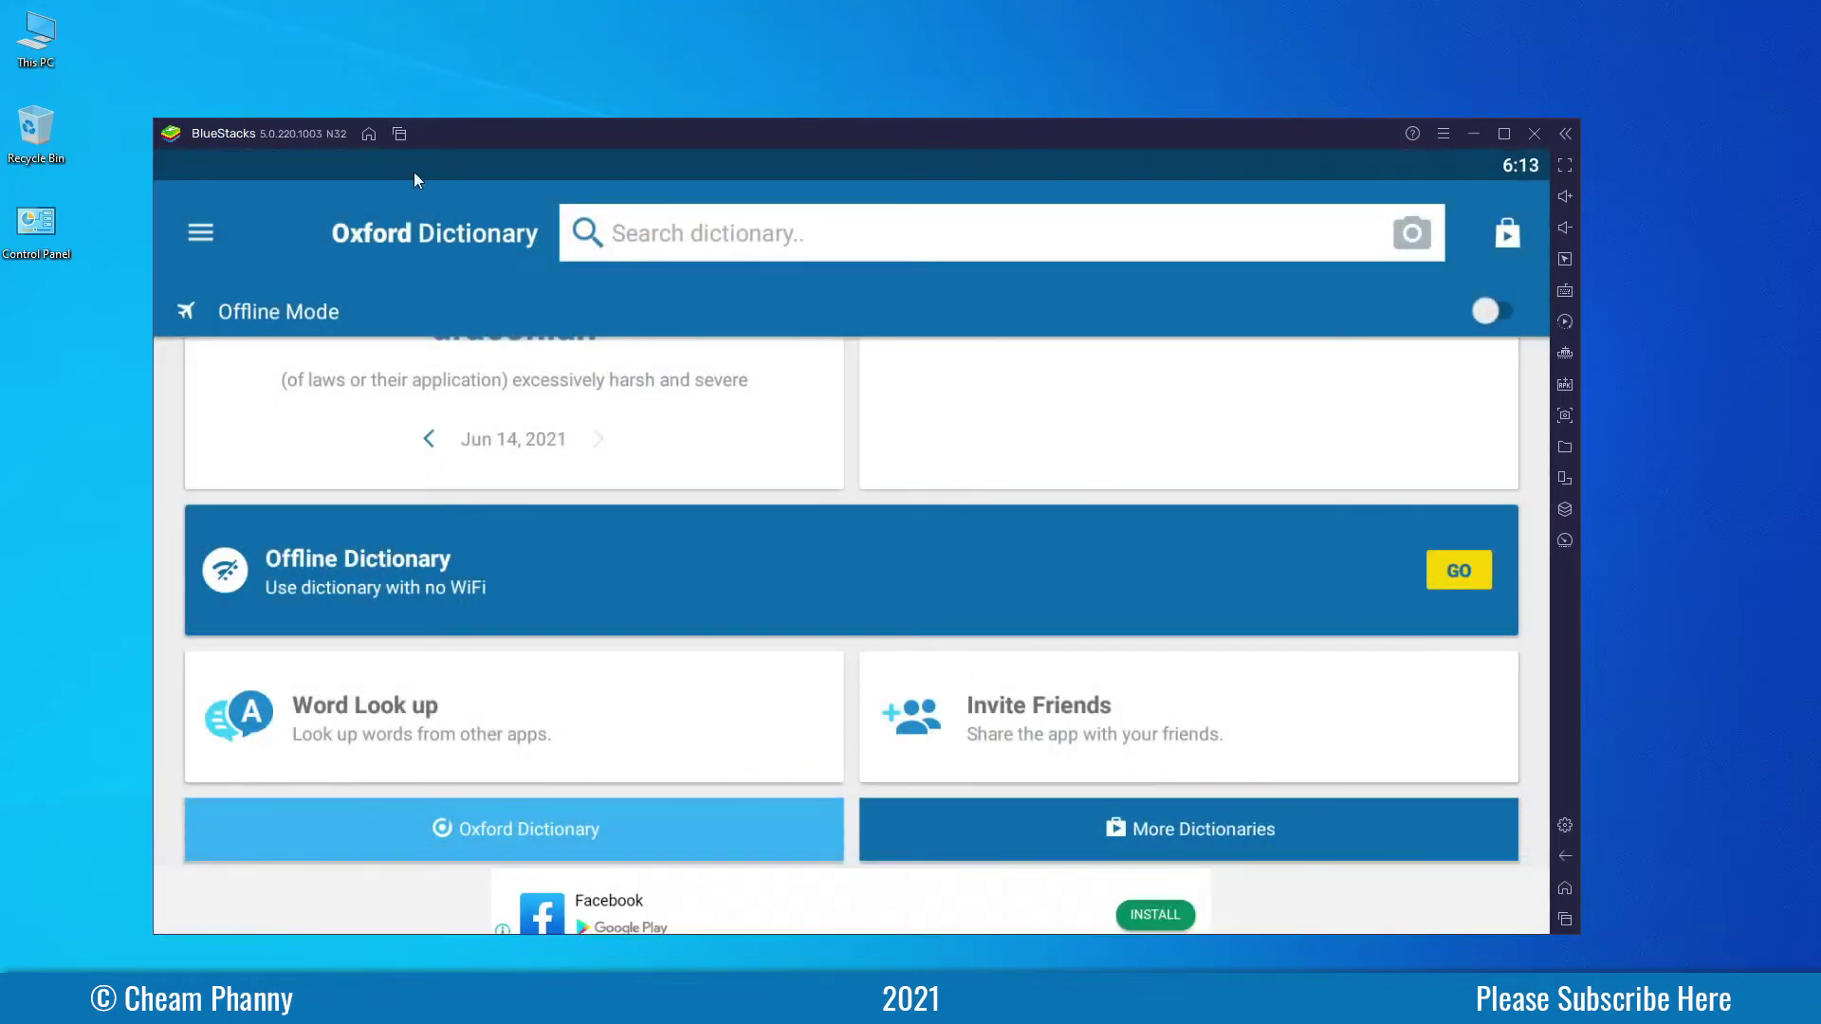
Step: Return to the emulator's home screen and clear all recently used apps
click(369, 134)
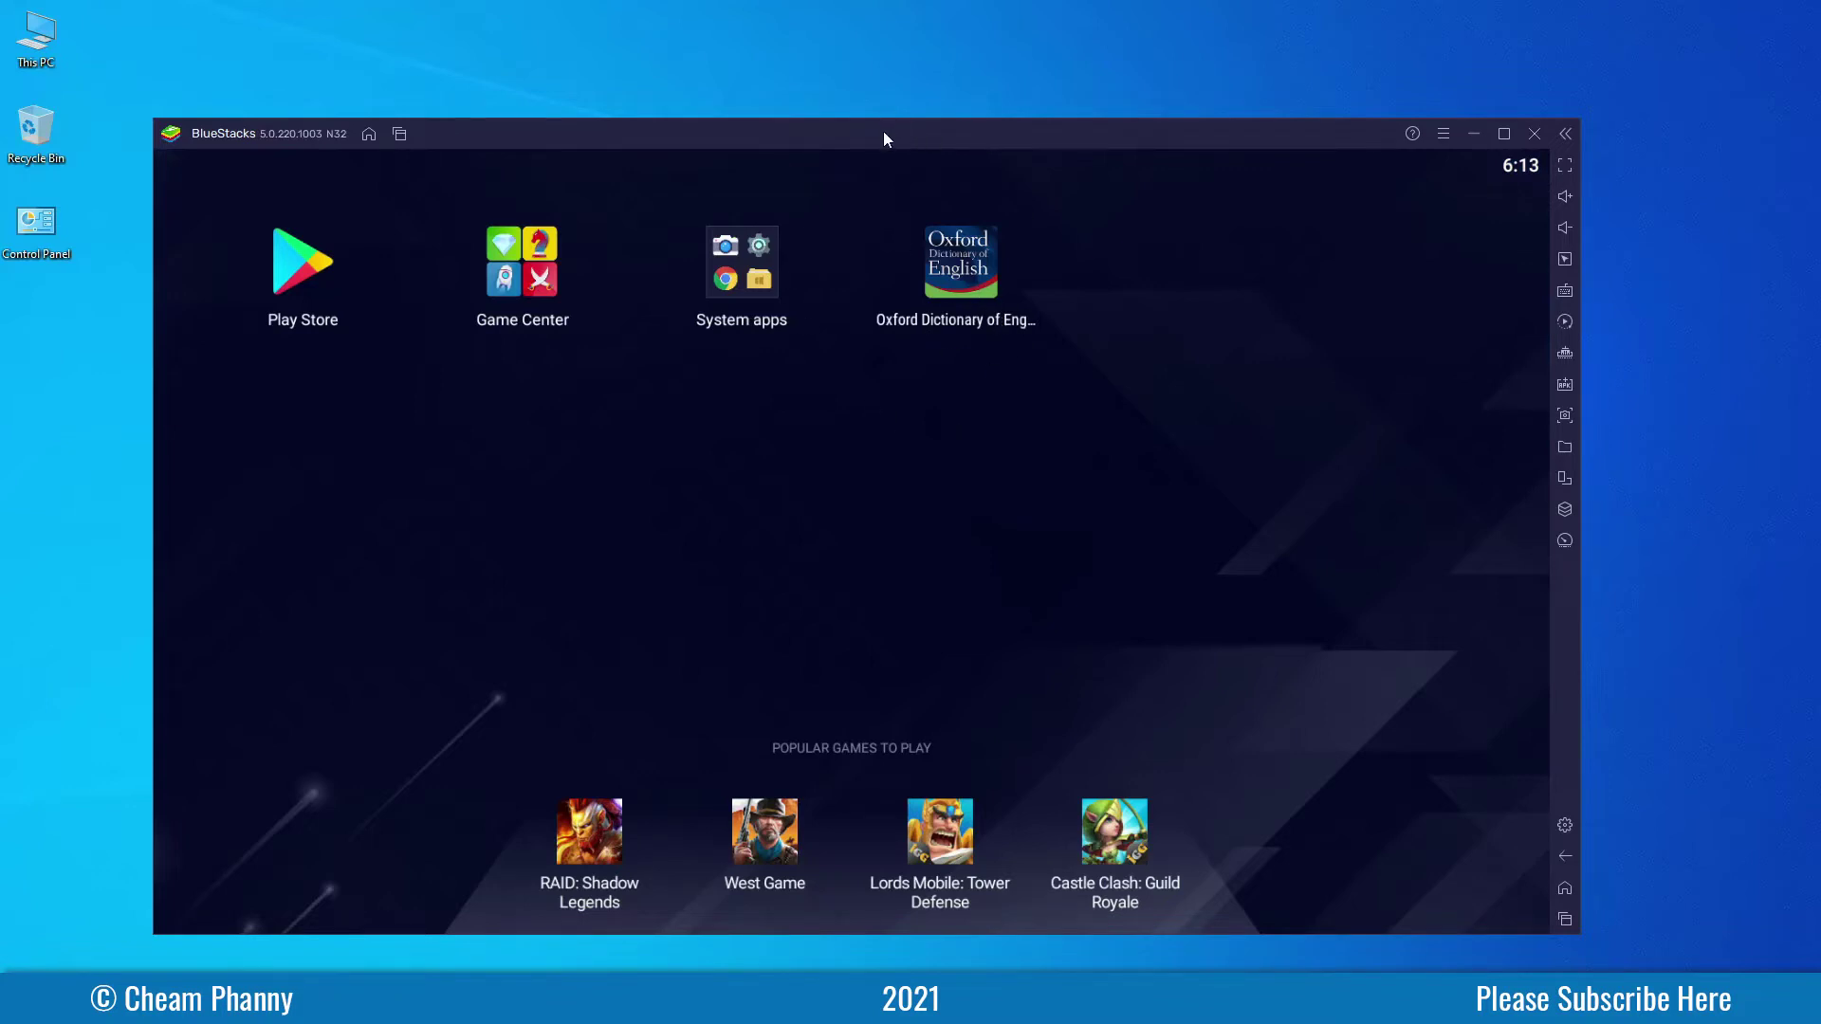
mouse_move(884, 133)
mouse_down()
mouse_move(862, 131)
mouse_move(902, 121)
mouse_up()
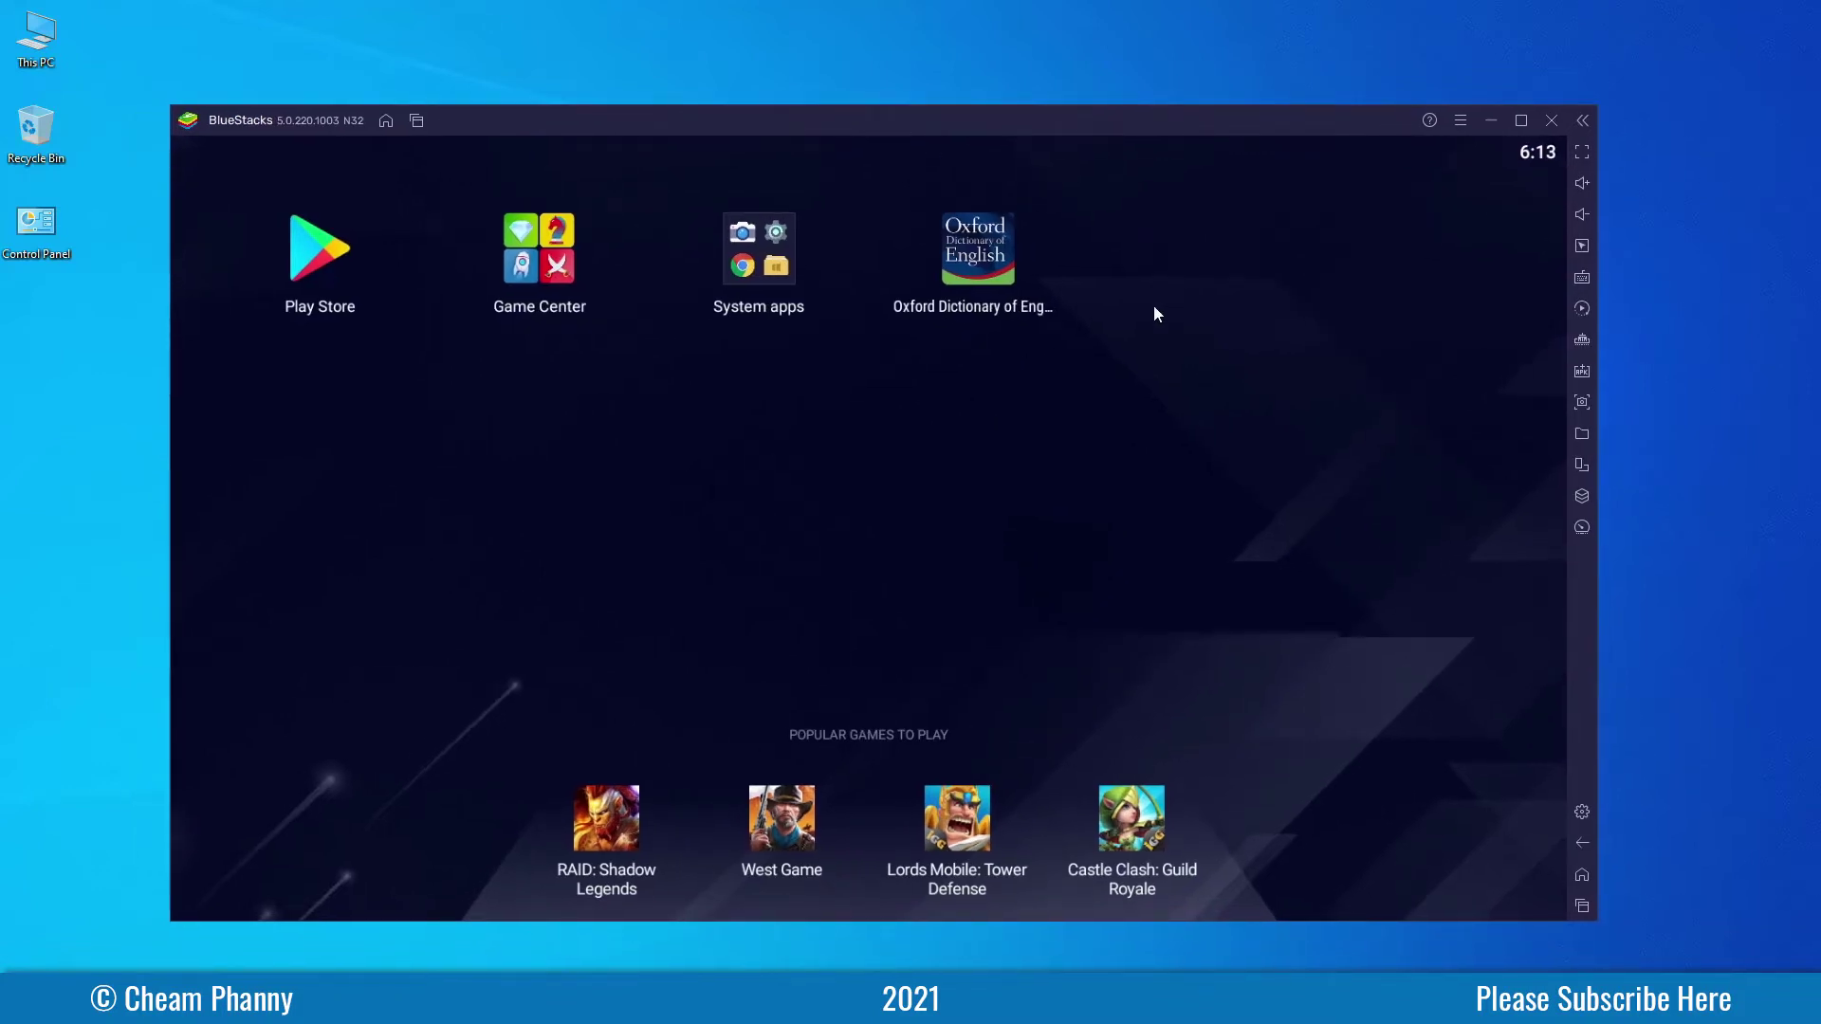
click(415, 121)
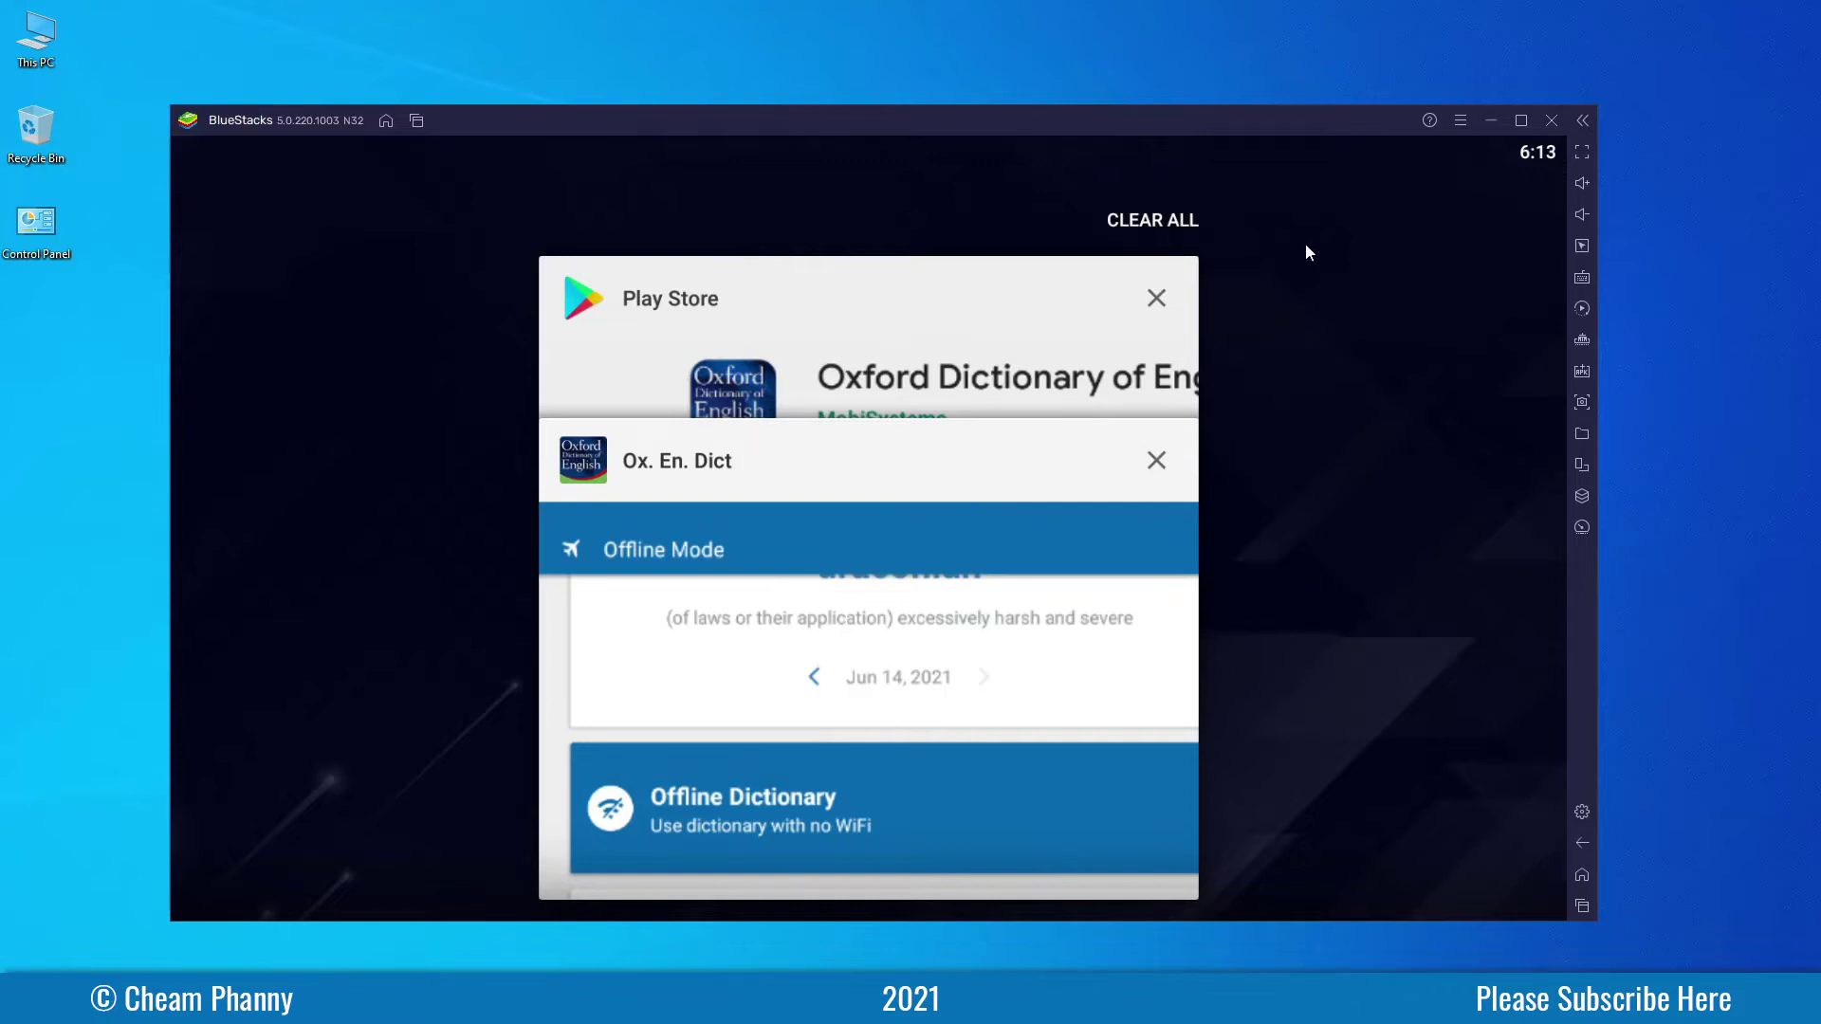
click(1171, 222)
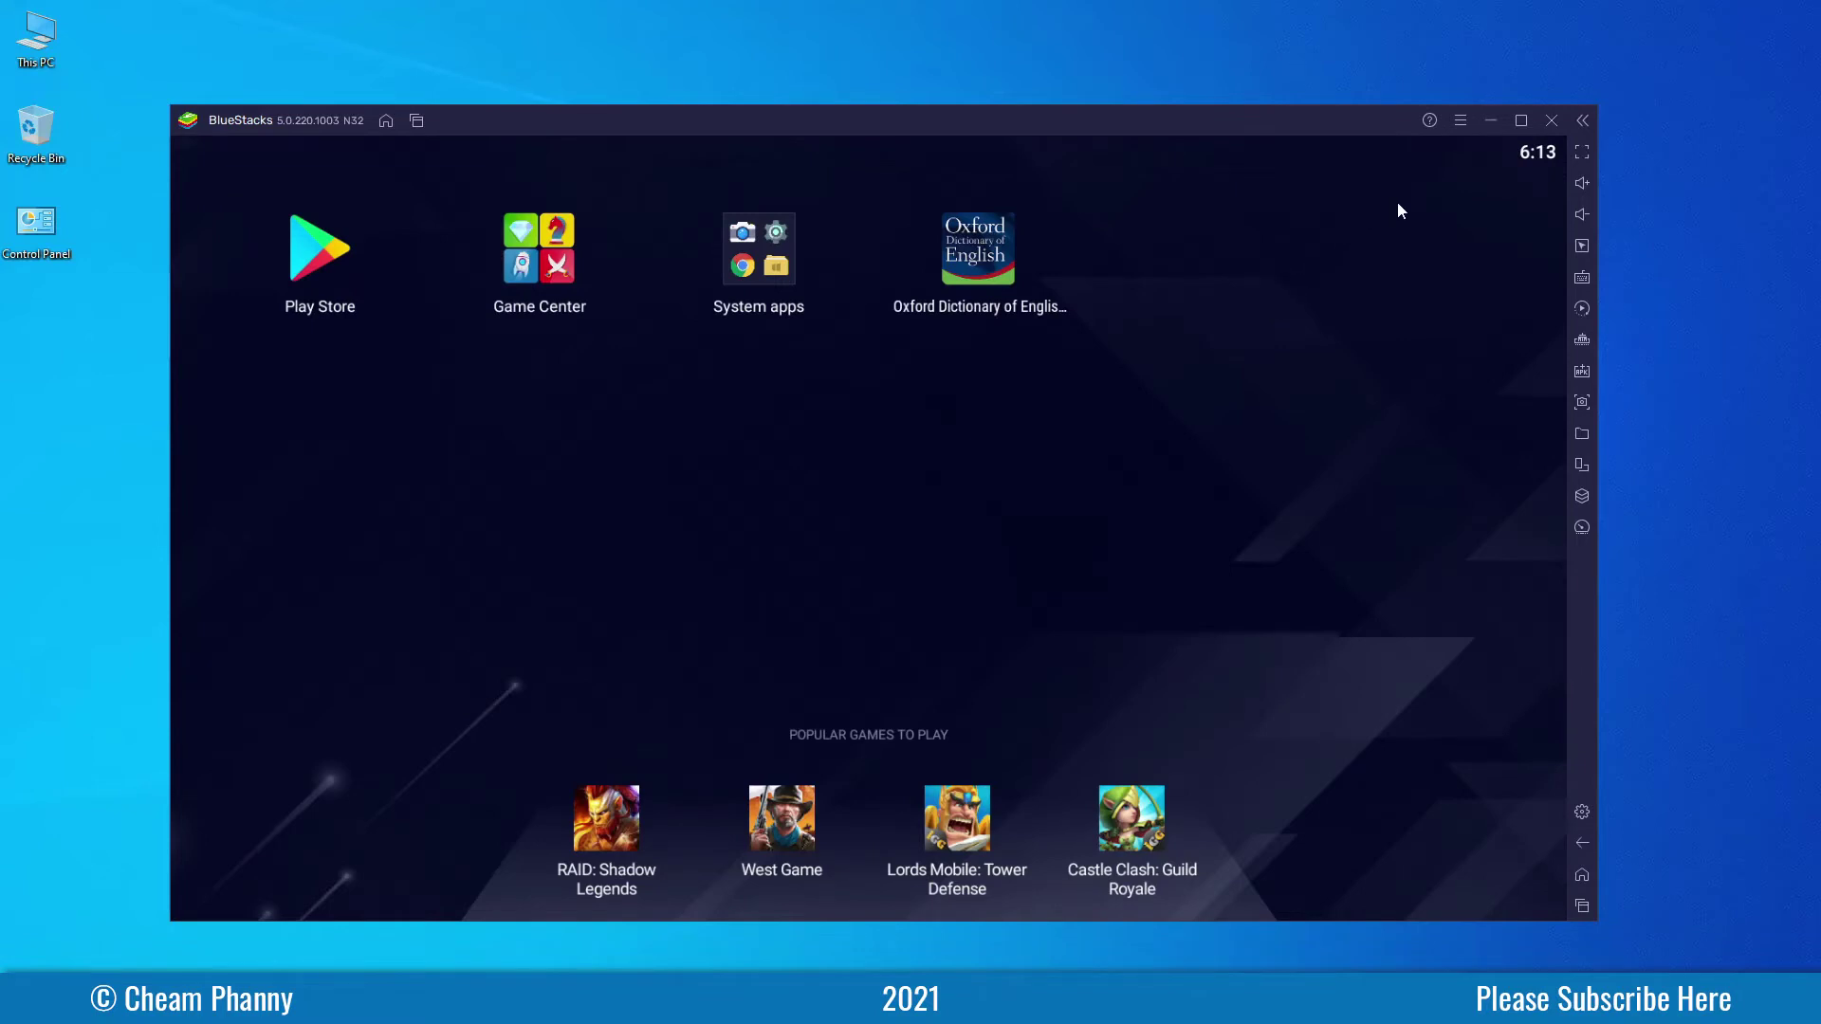
Step: Open the emulator's settings at the Performance page
click(1461, 121)
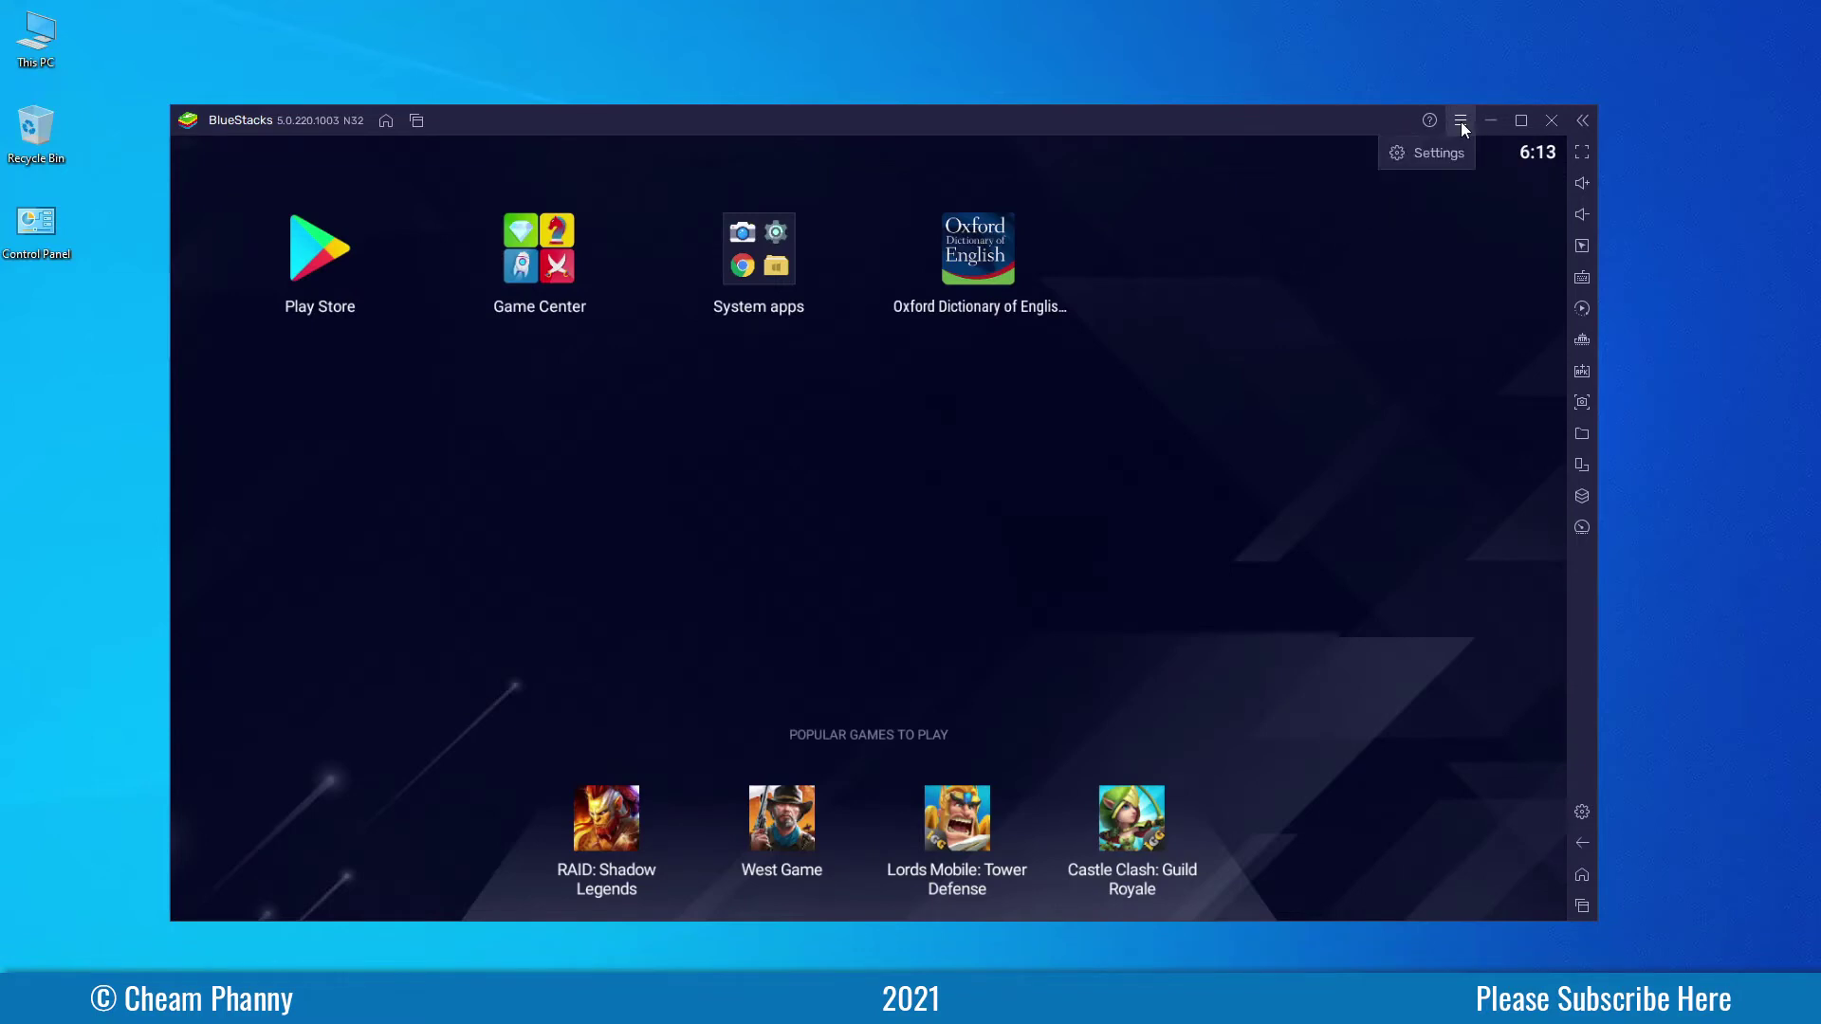
click(1581, 812)
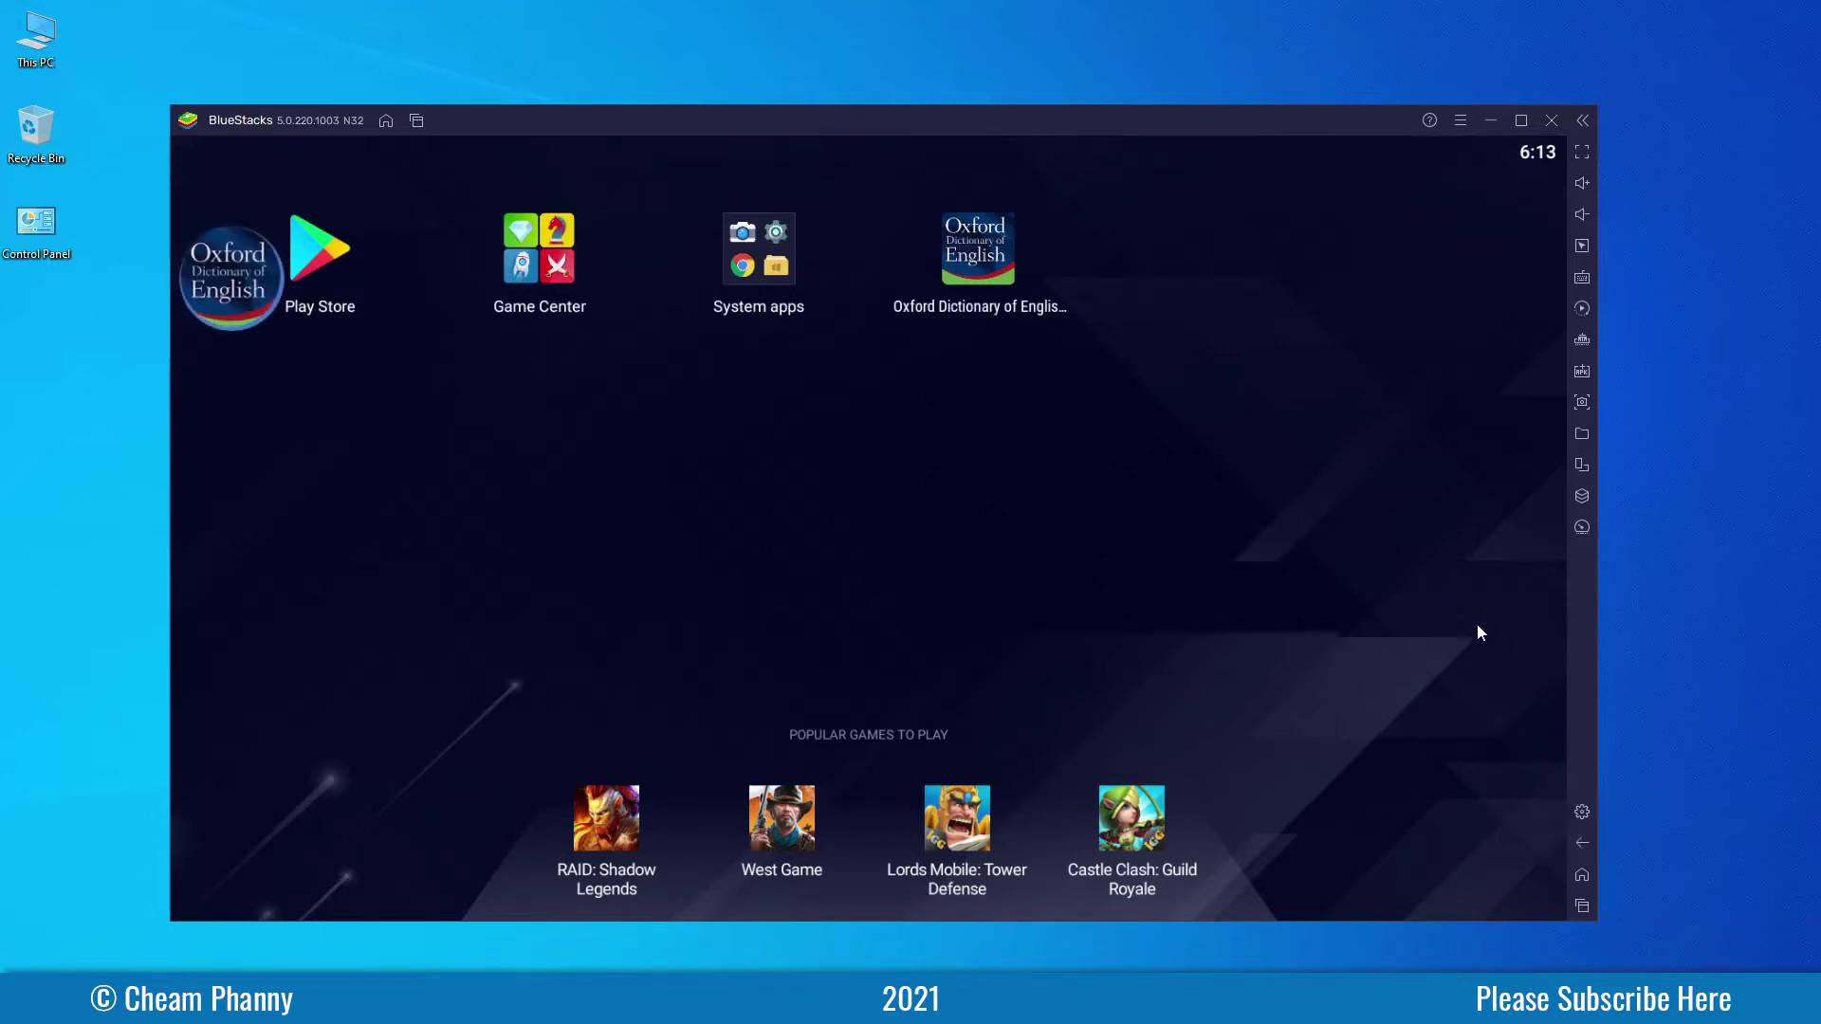
click(1461, 121)
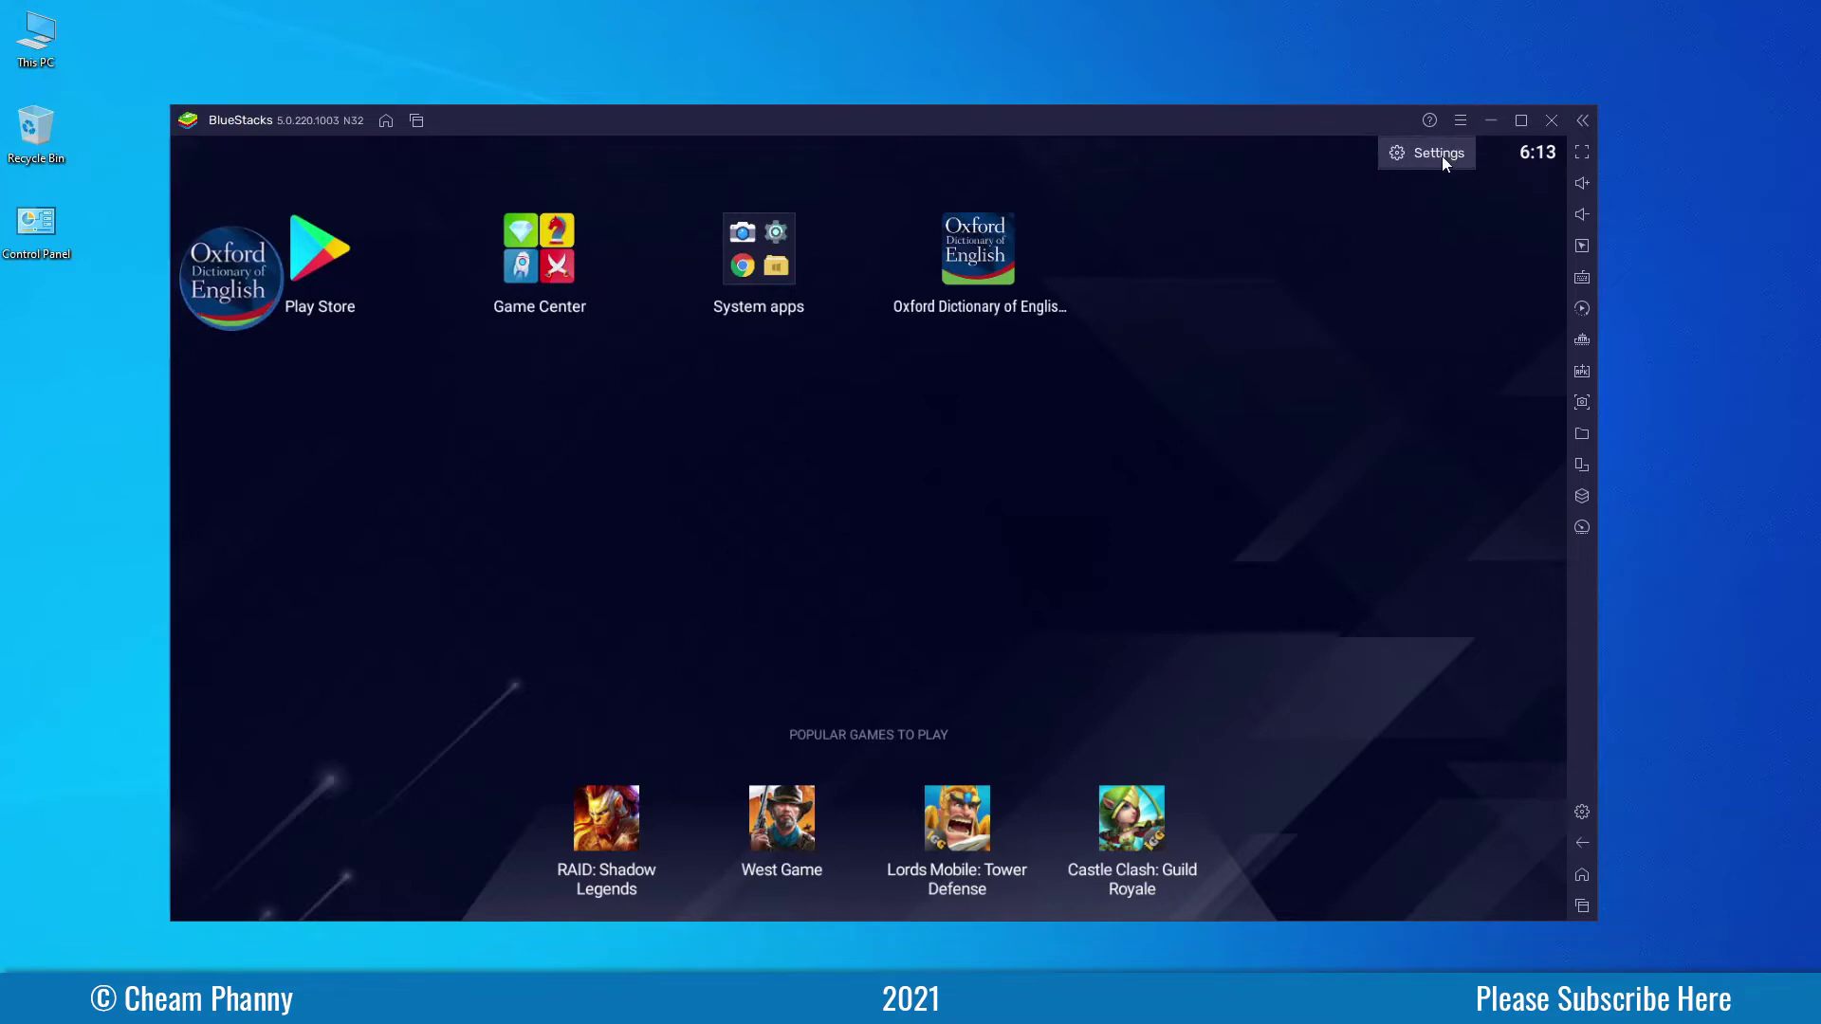
click(1439, 153)
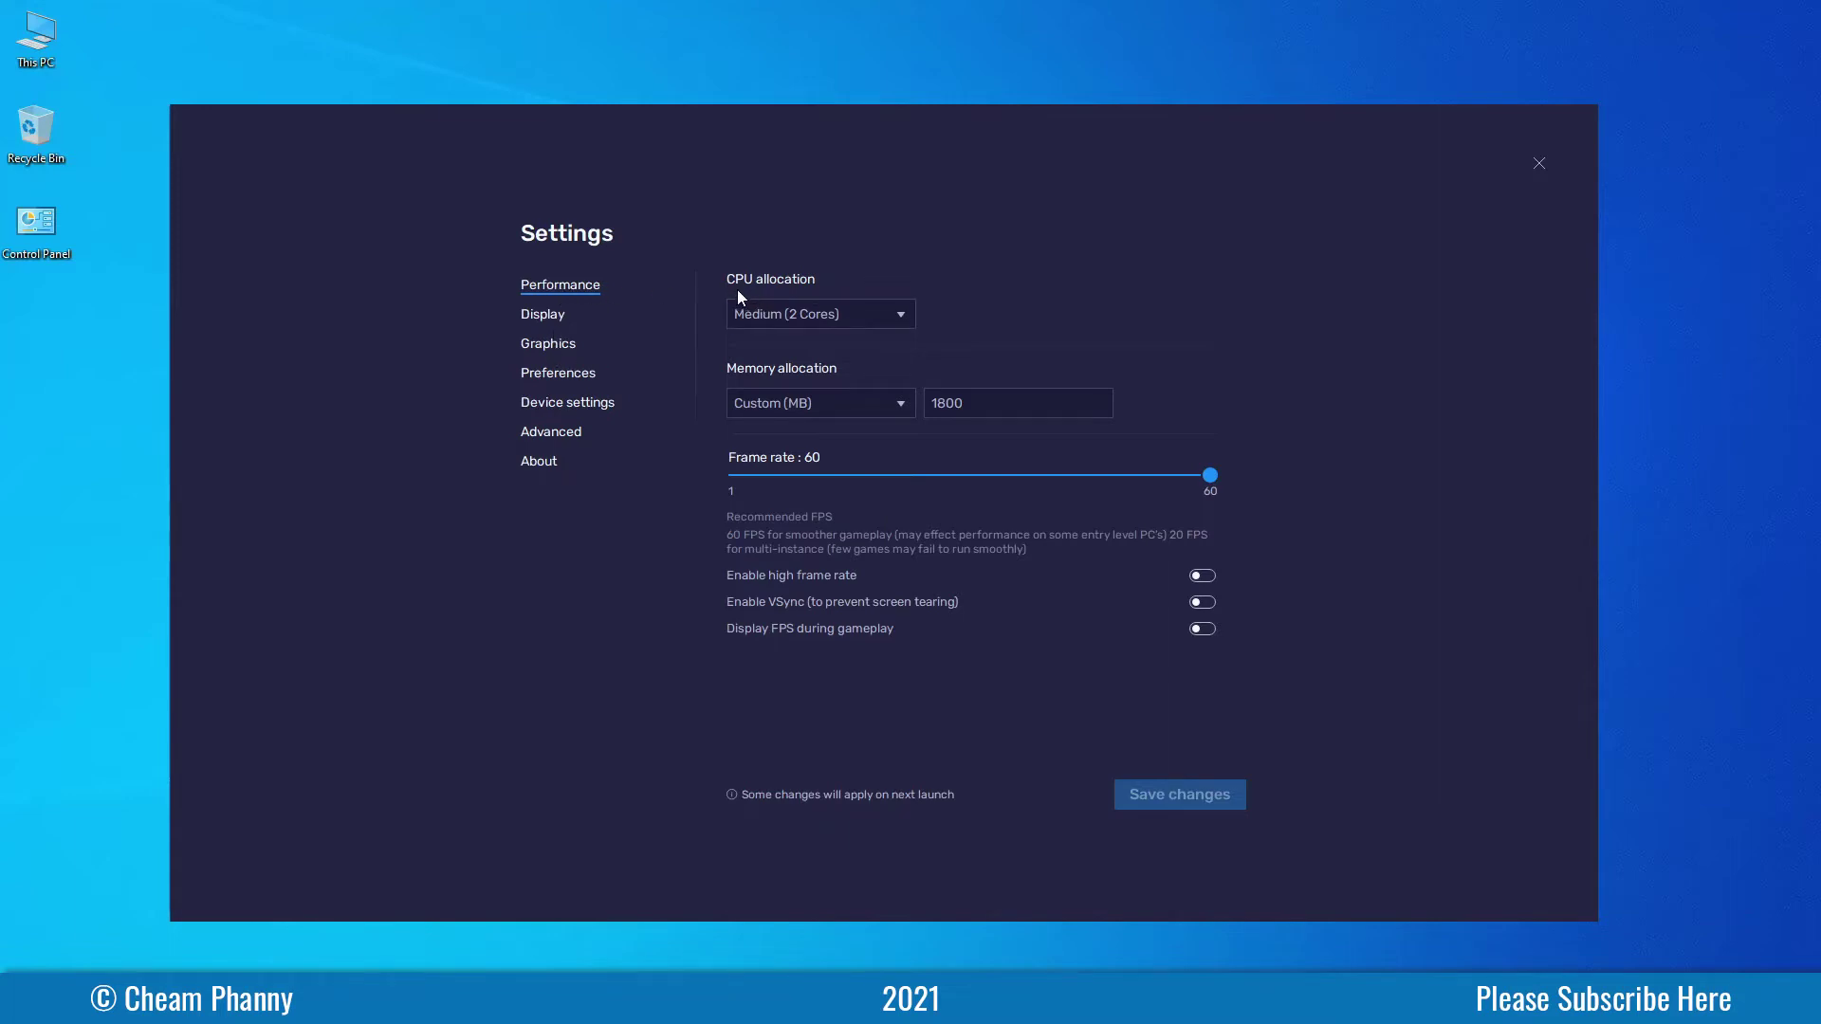
Step: Look through the CPU allocation options on the Performance page, leaving the current choice in place
click(892, 314)
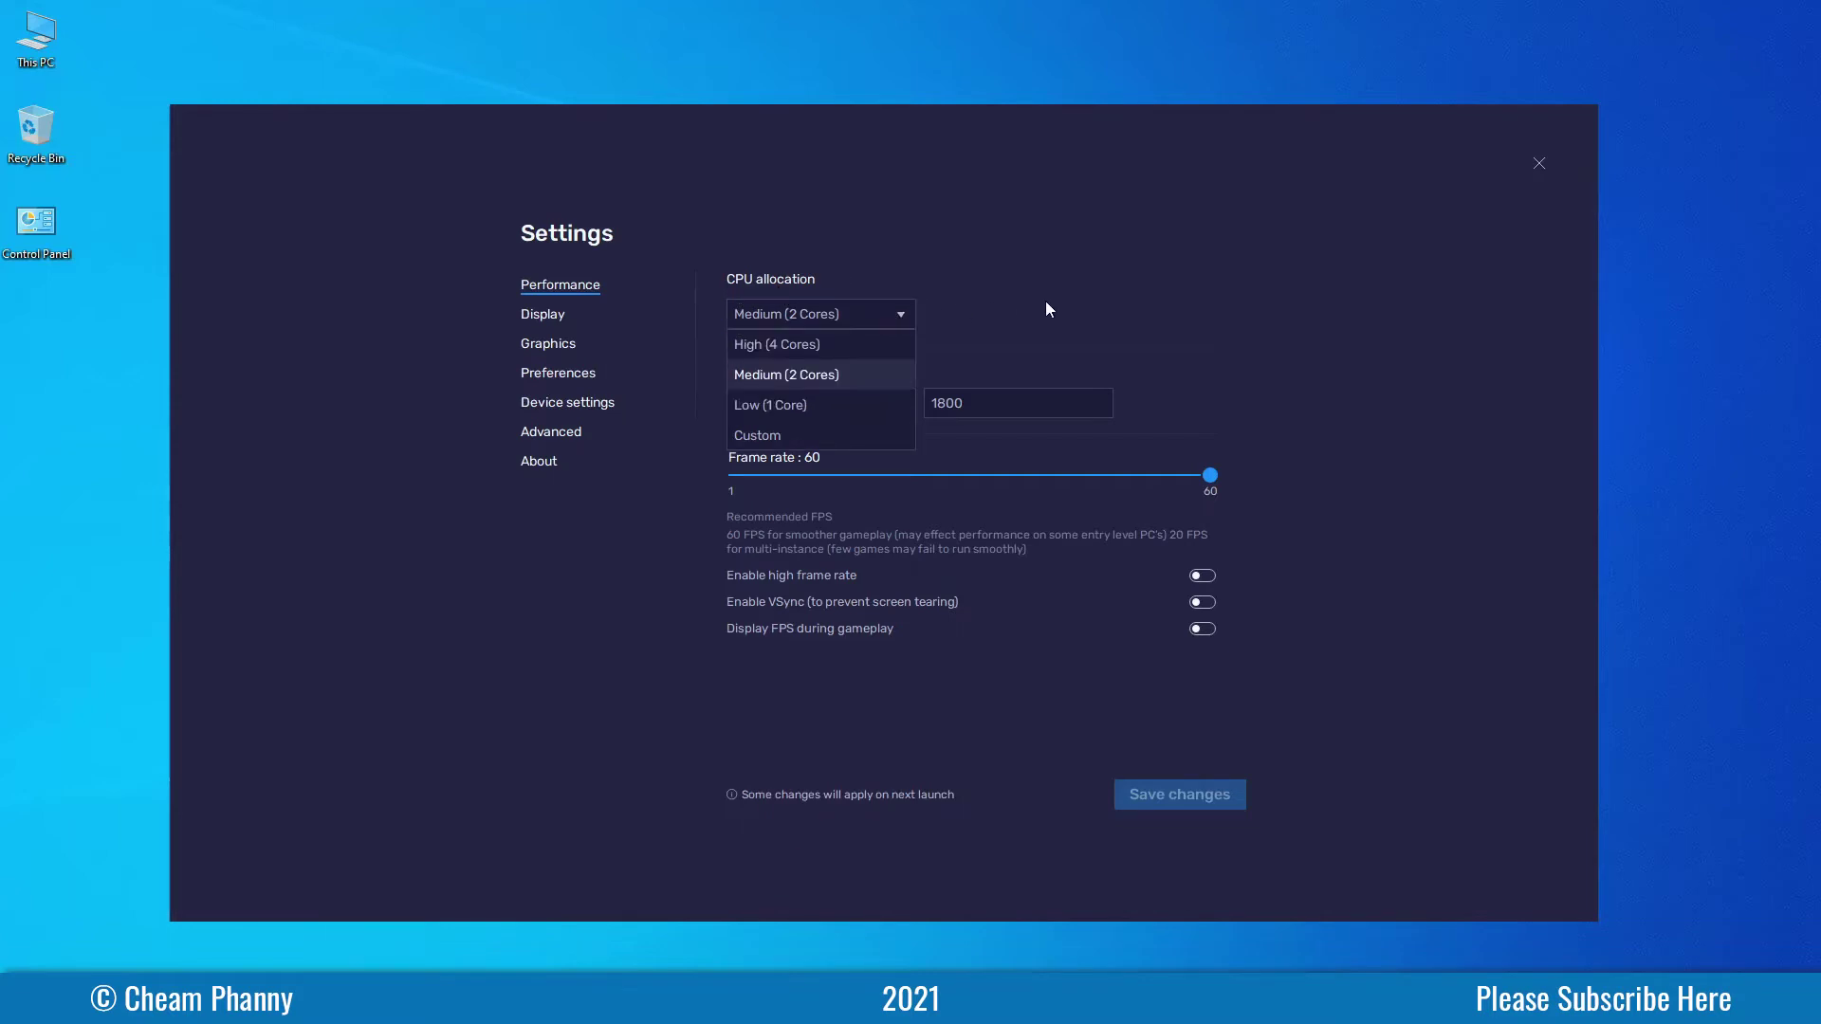
click(1046, 304)
click(901, 312)
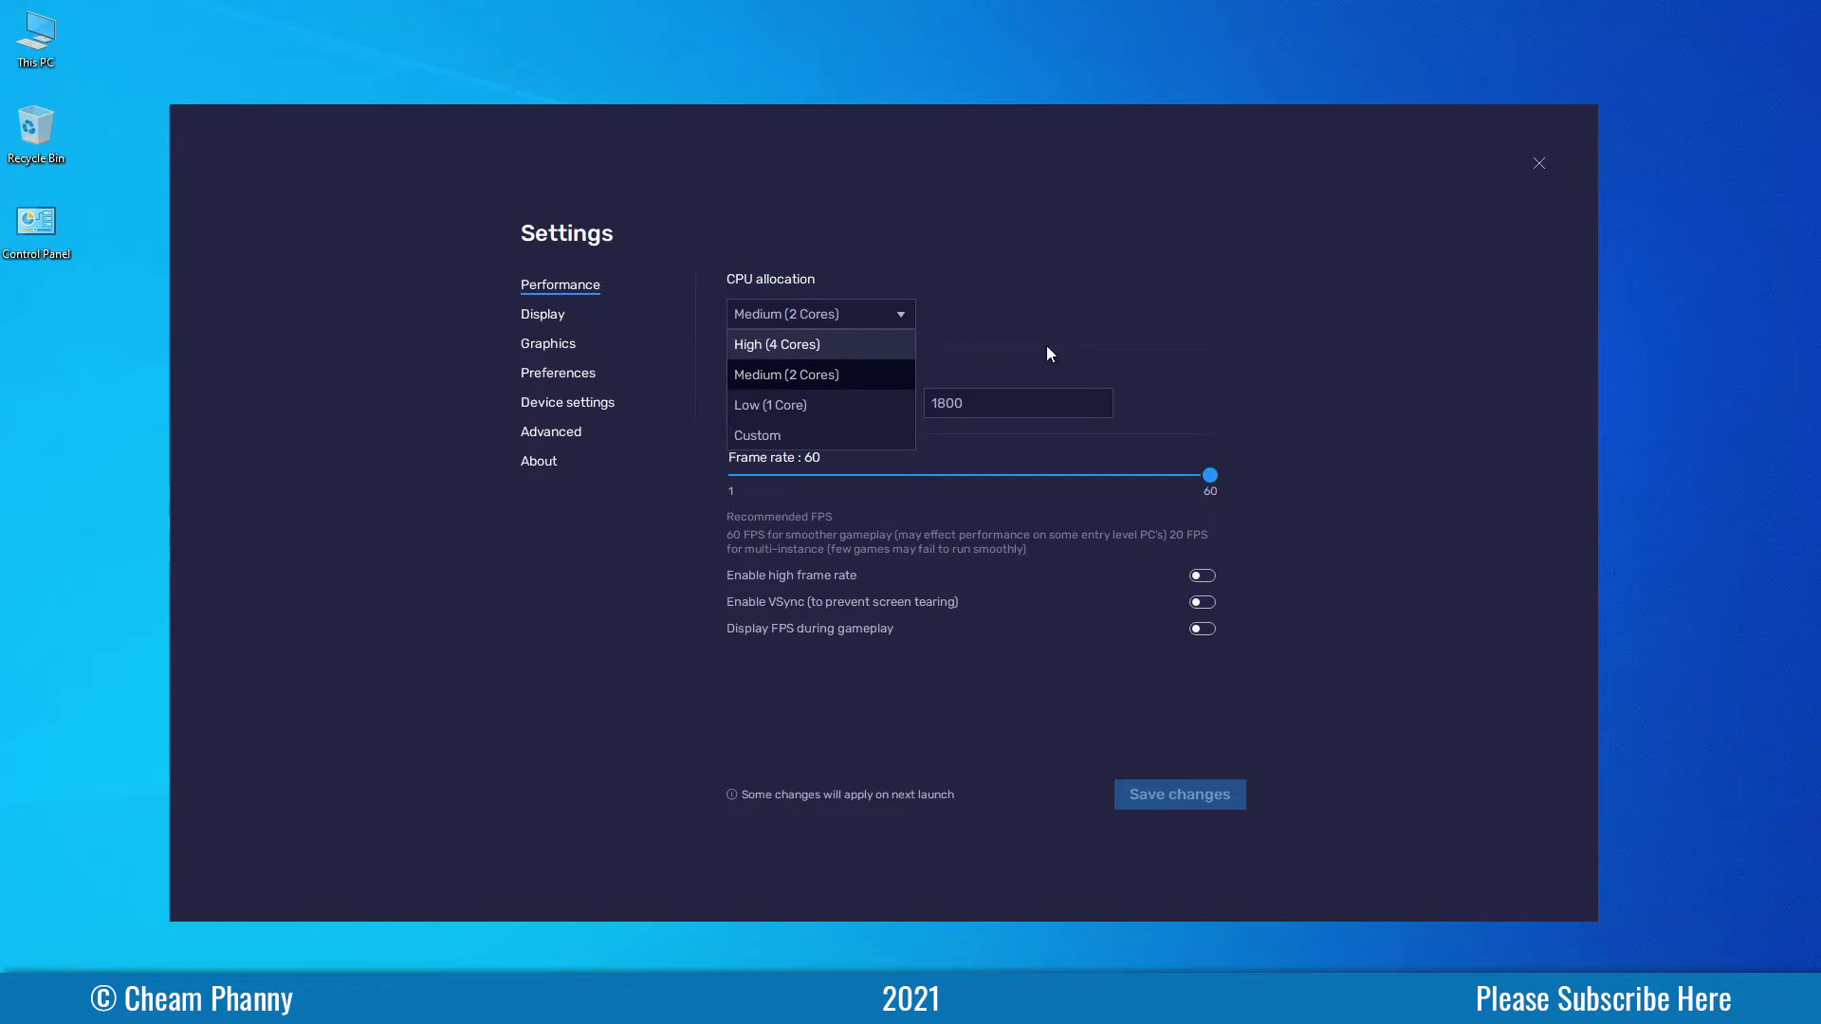
click(1018, 338)
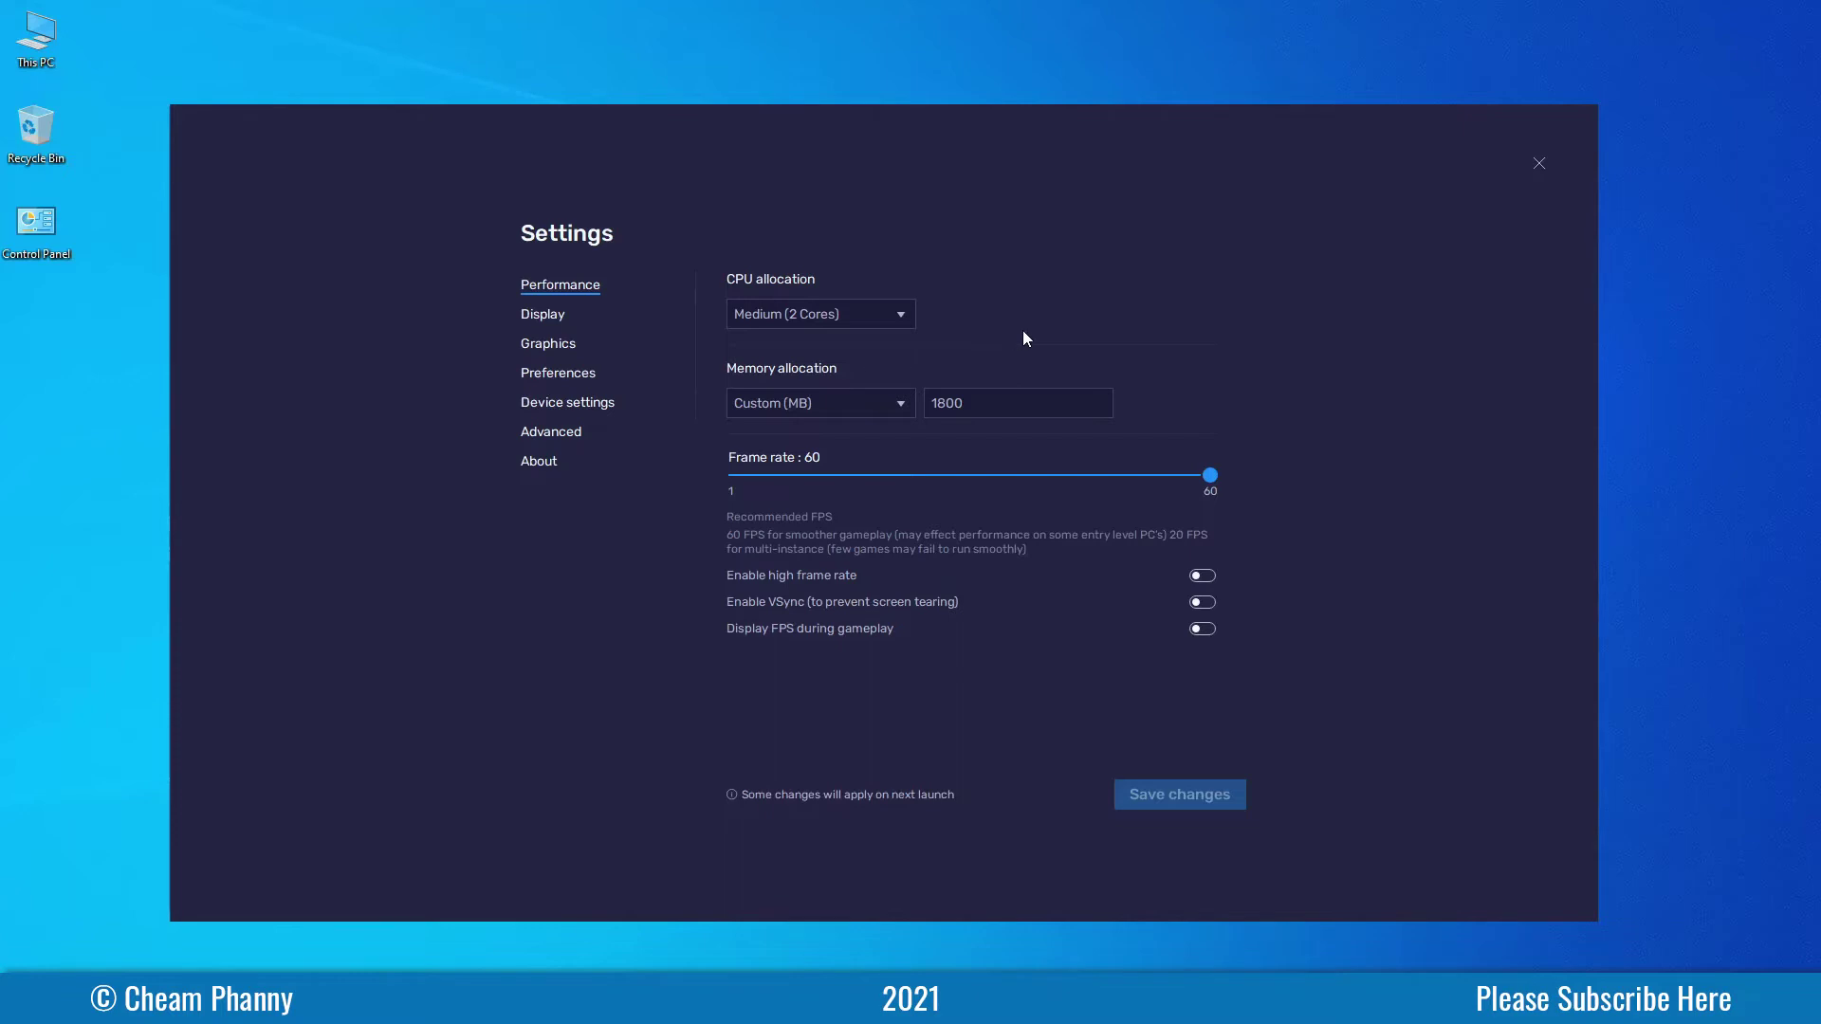
click(911, 314)
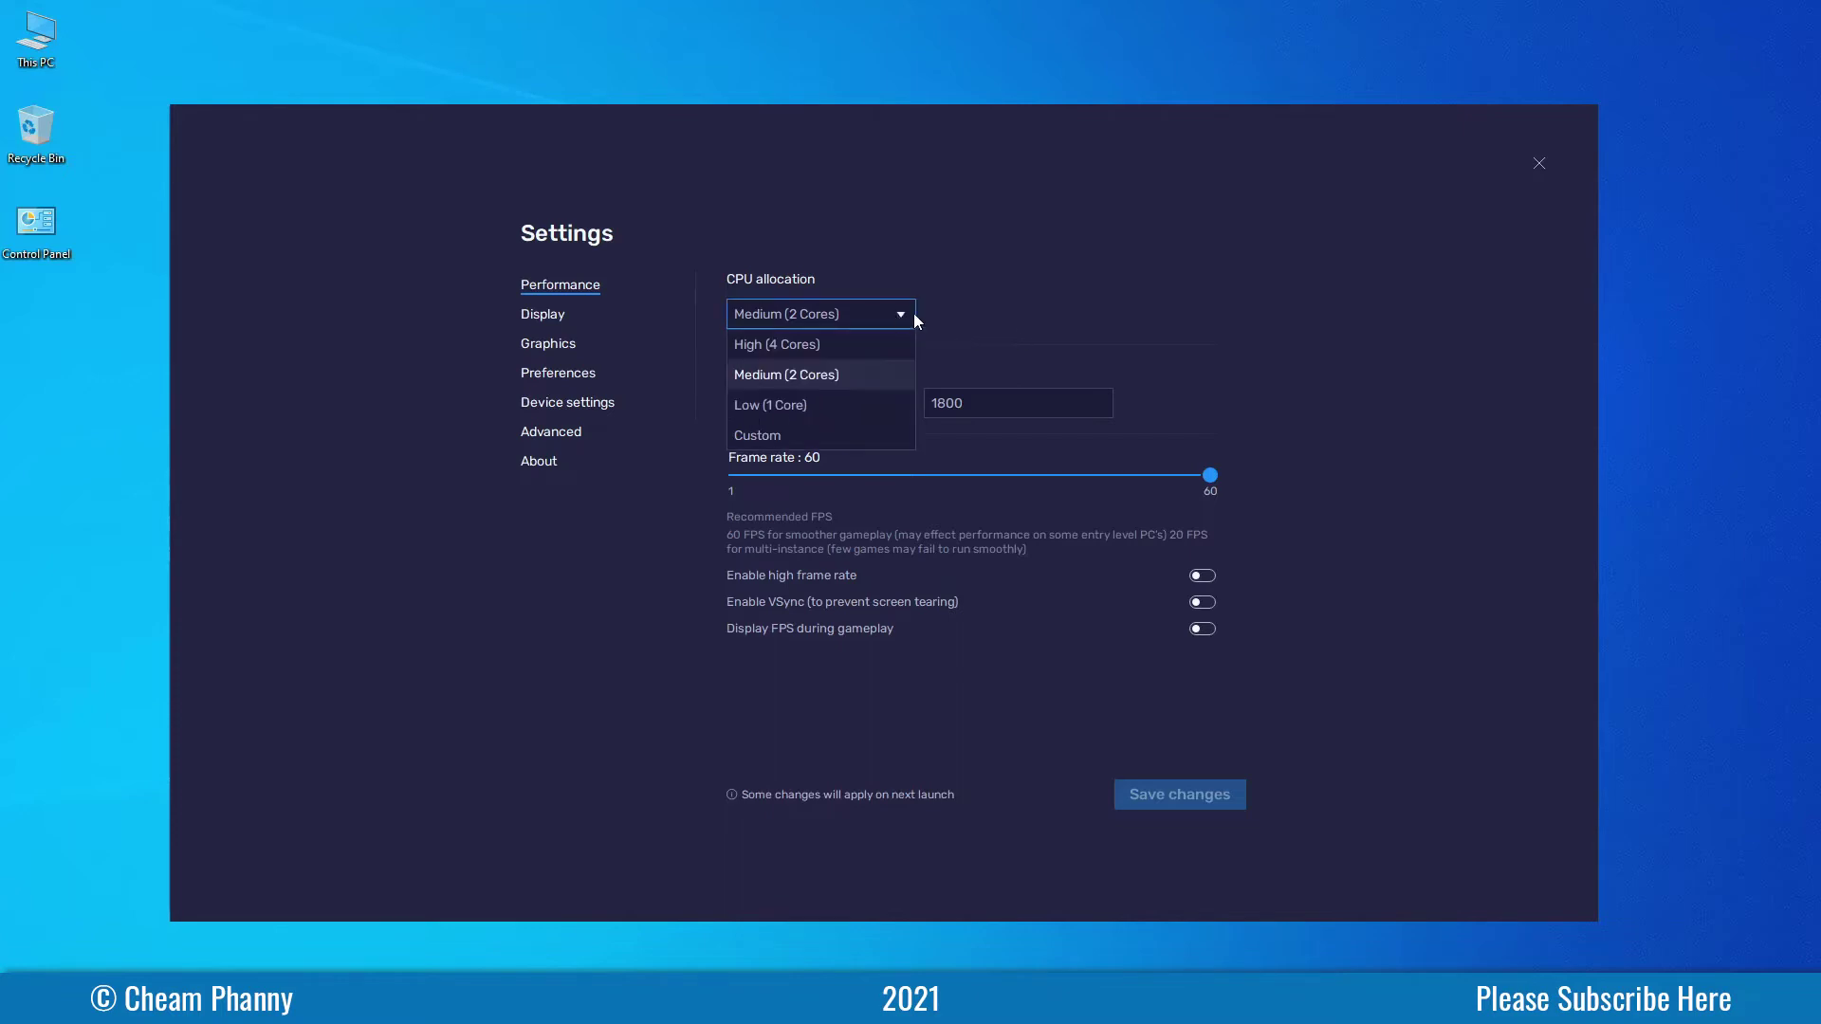
click(987, 316)
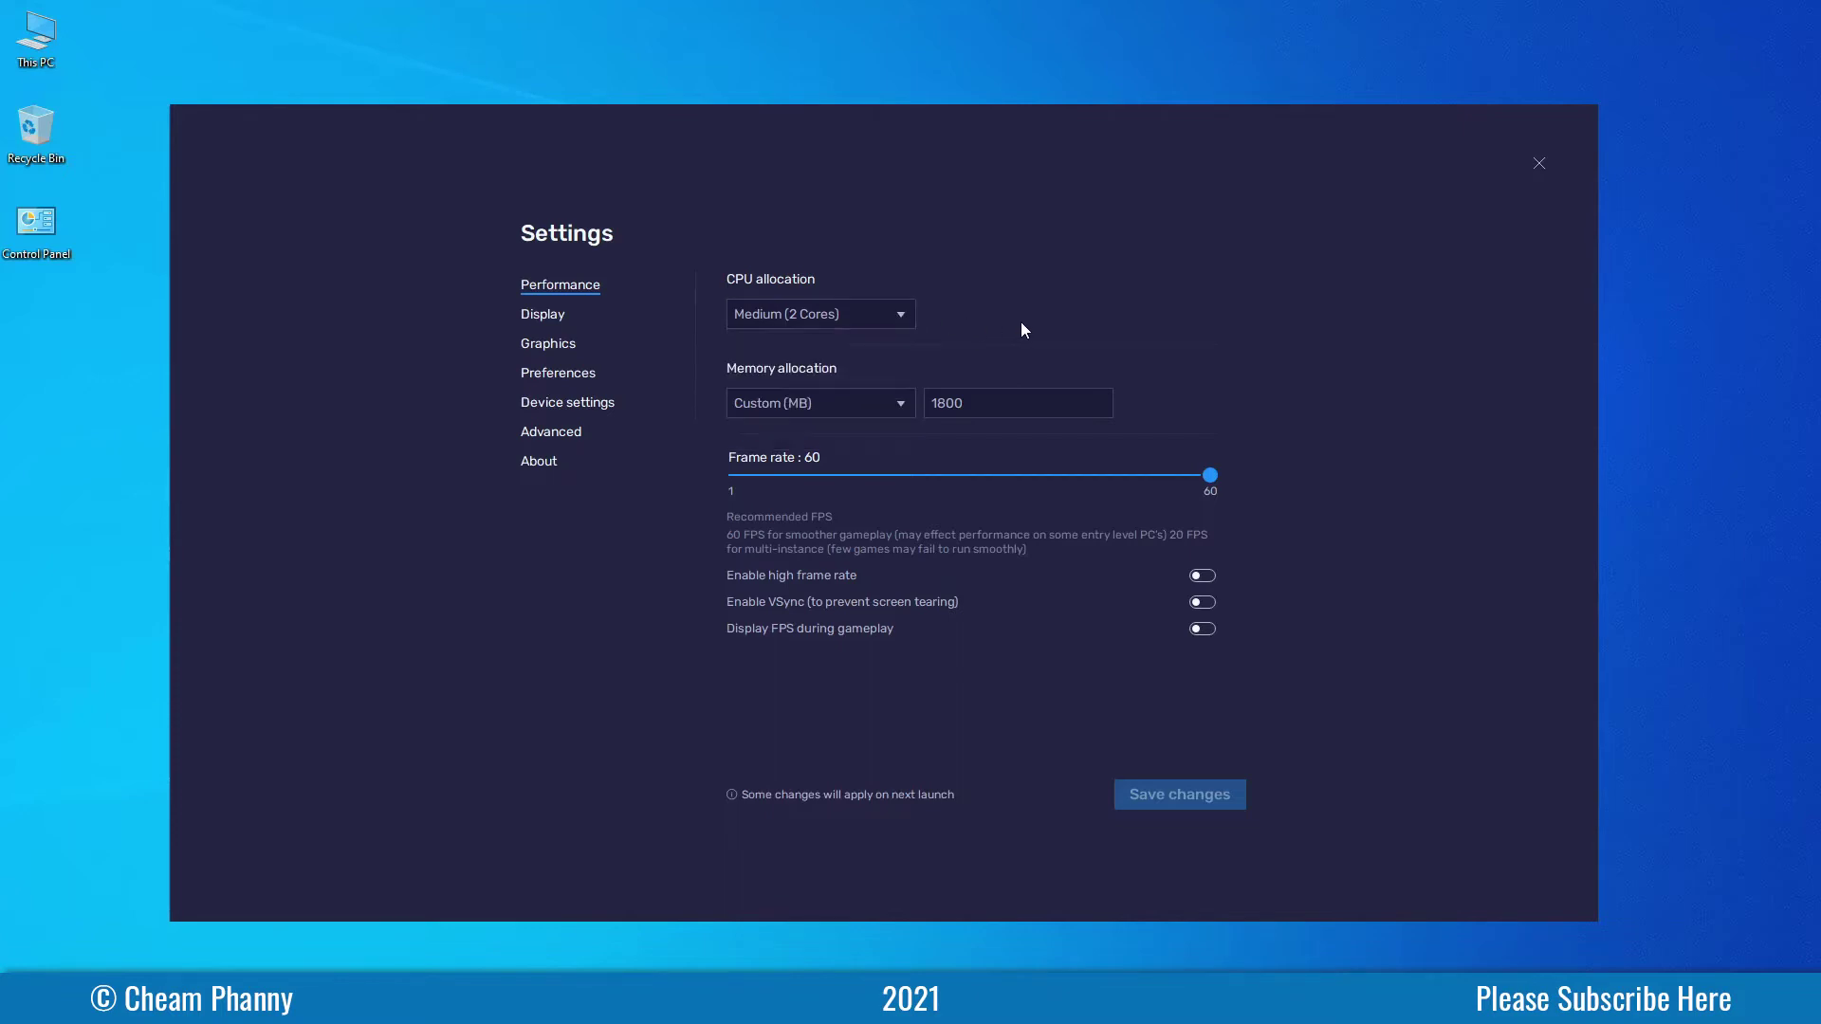
Step: Review the memory allocation options alongside the CPU allocation options without picking a new value
click(903, 407)
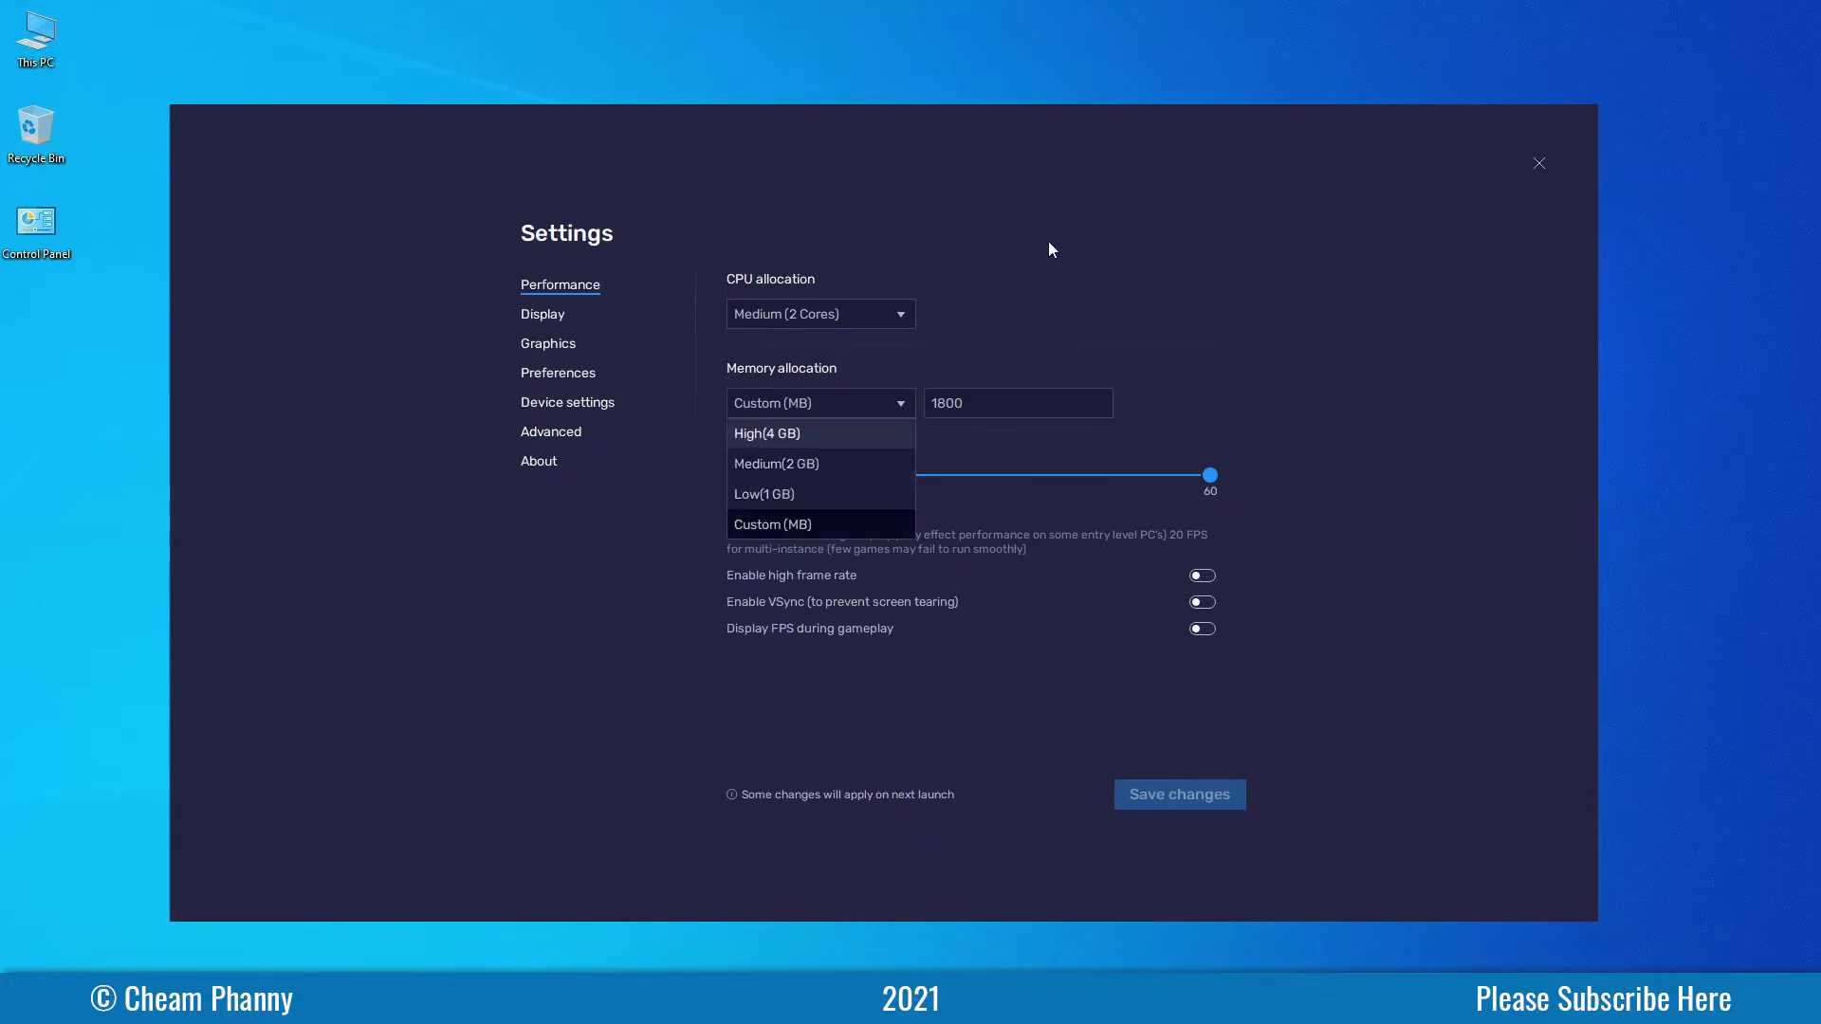
click(1073, 294)
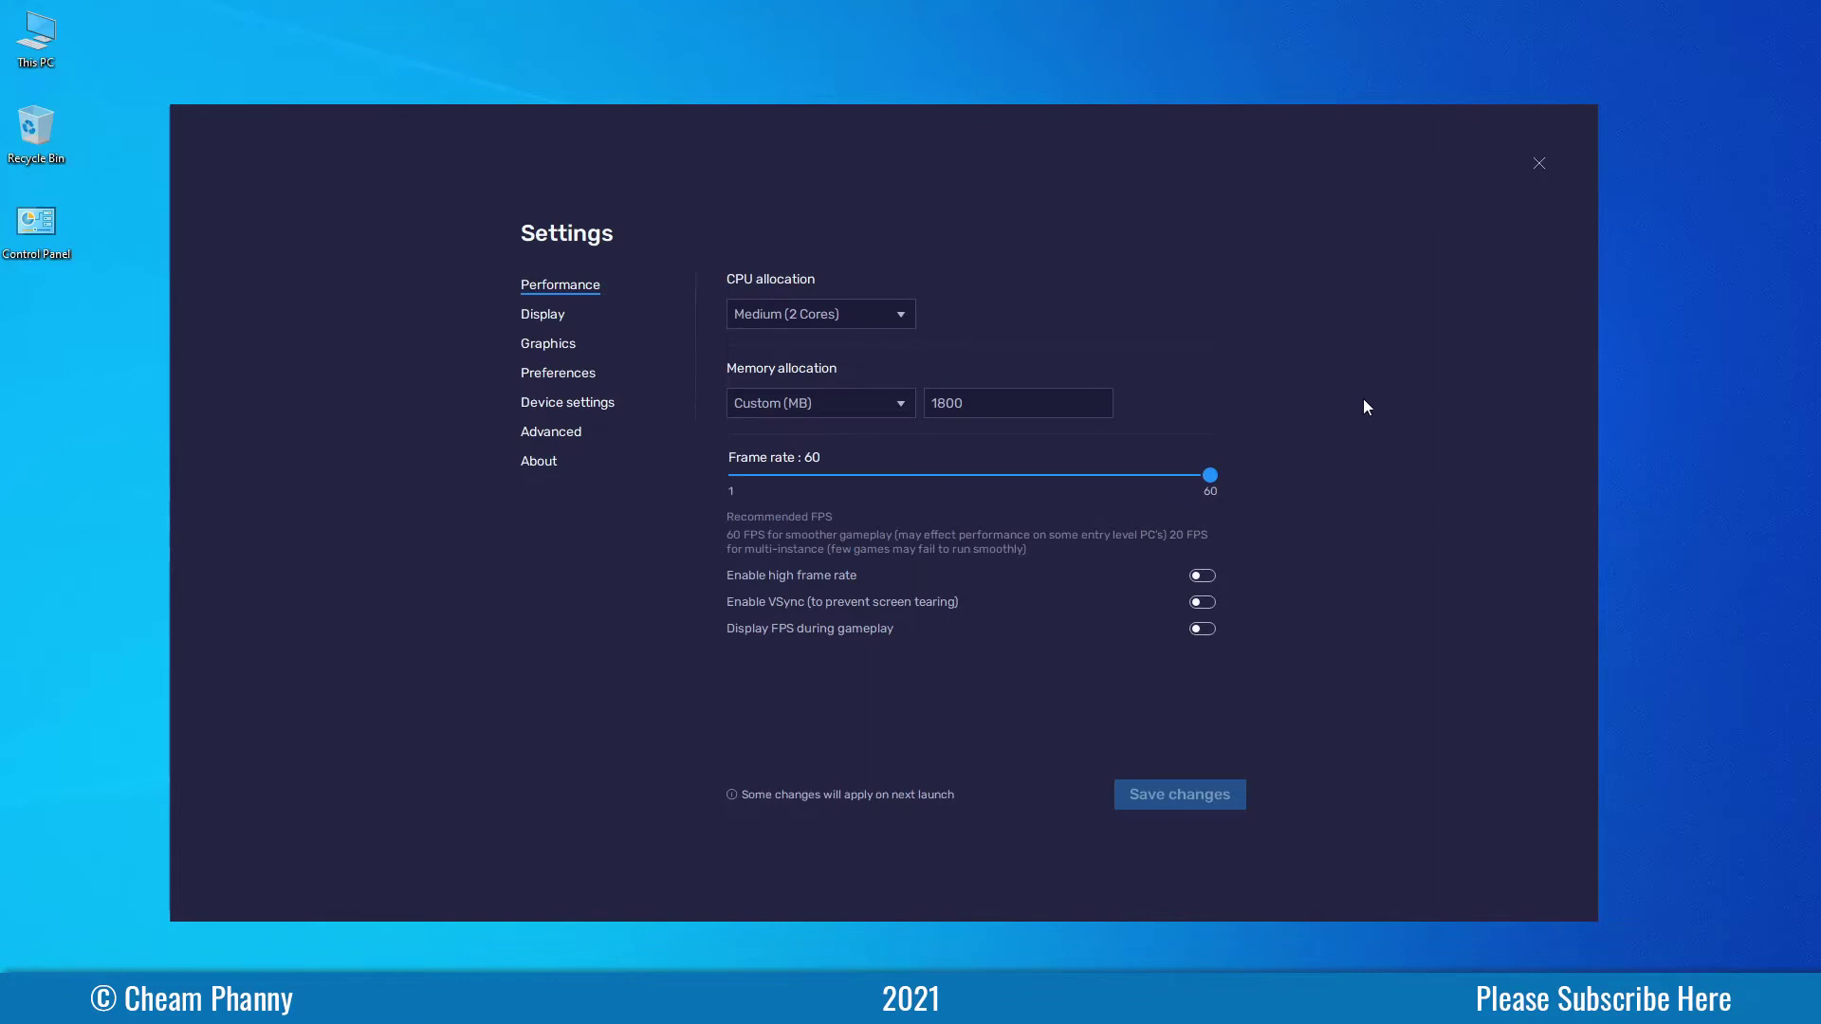
click(895, 317)
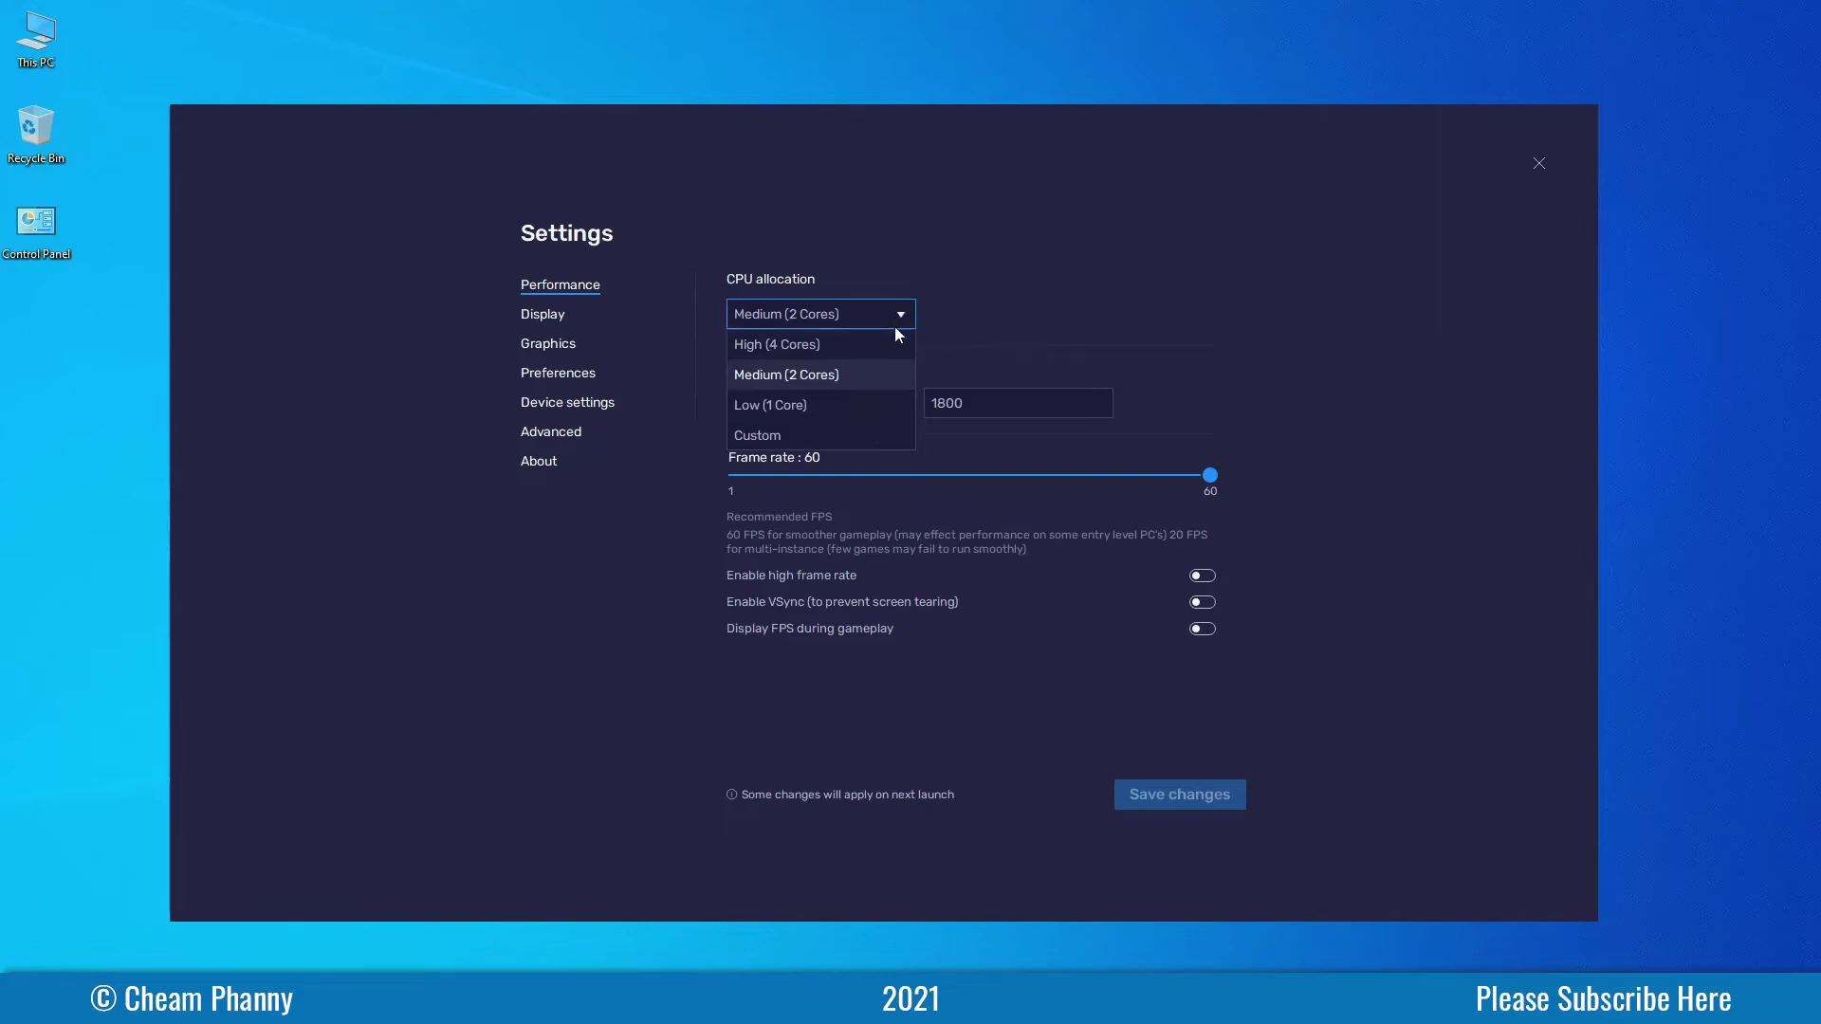
click(1131, 323)
click(861, 404)
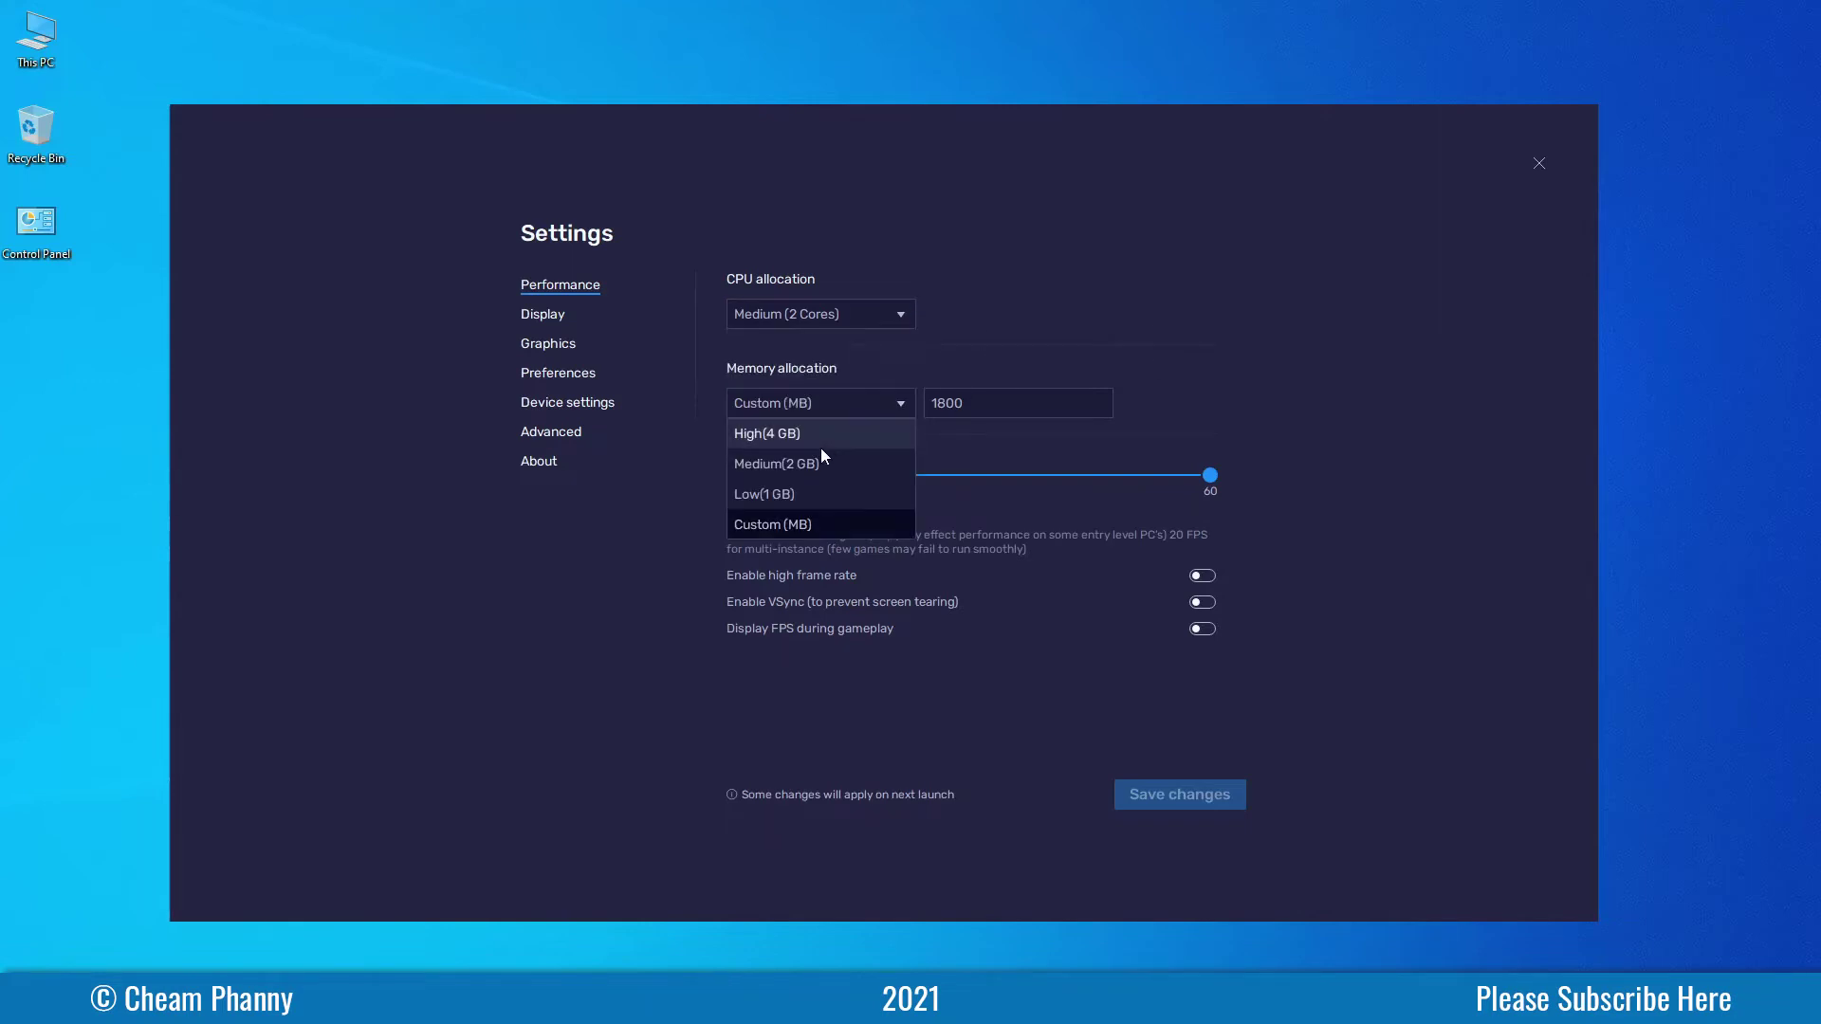
click(1079, 289)
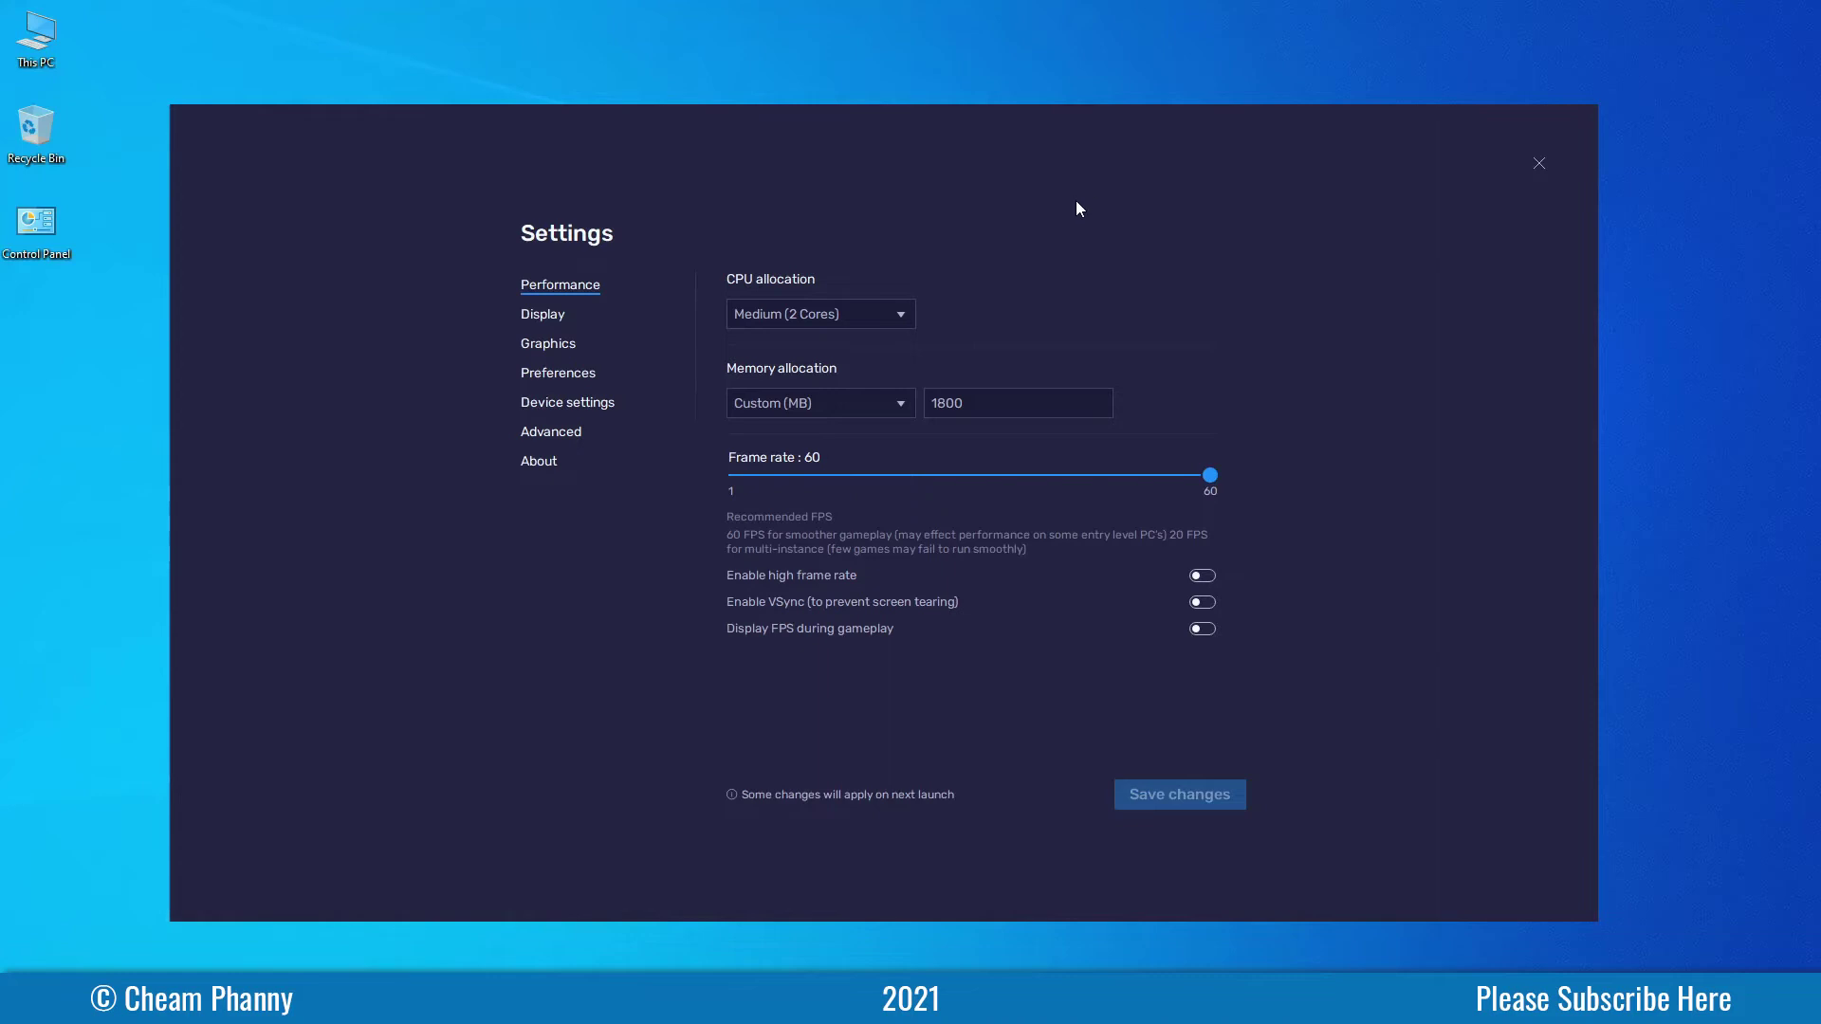
Step: Examine the Display page's orientation and resolution options and the Graphics page's settings
click(551, 323)
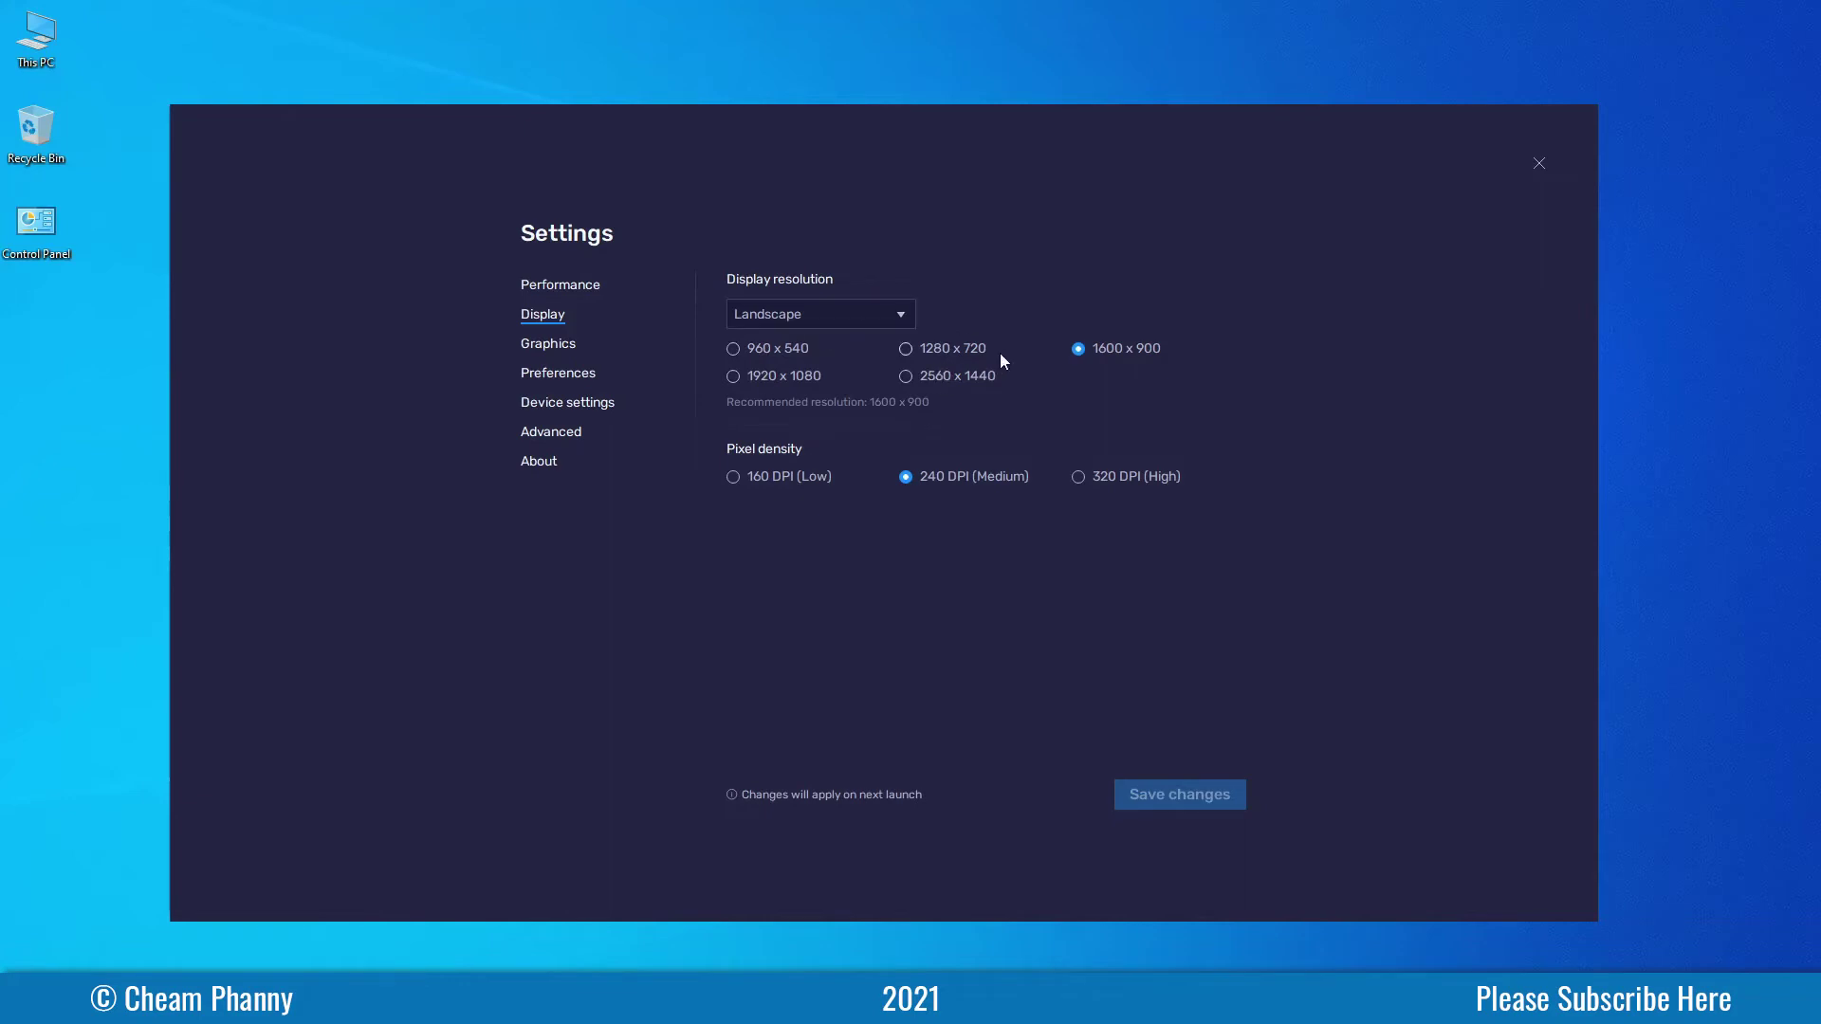
click(844, 315)
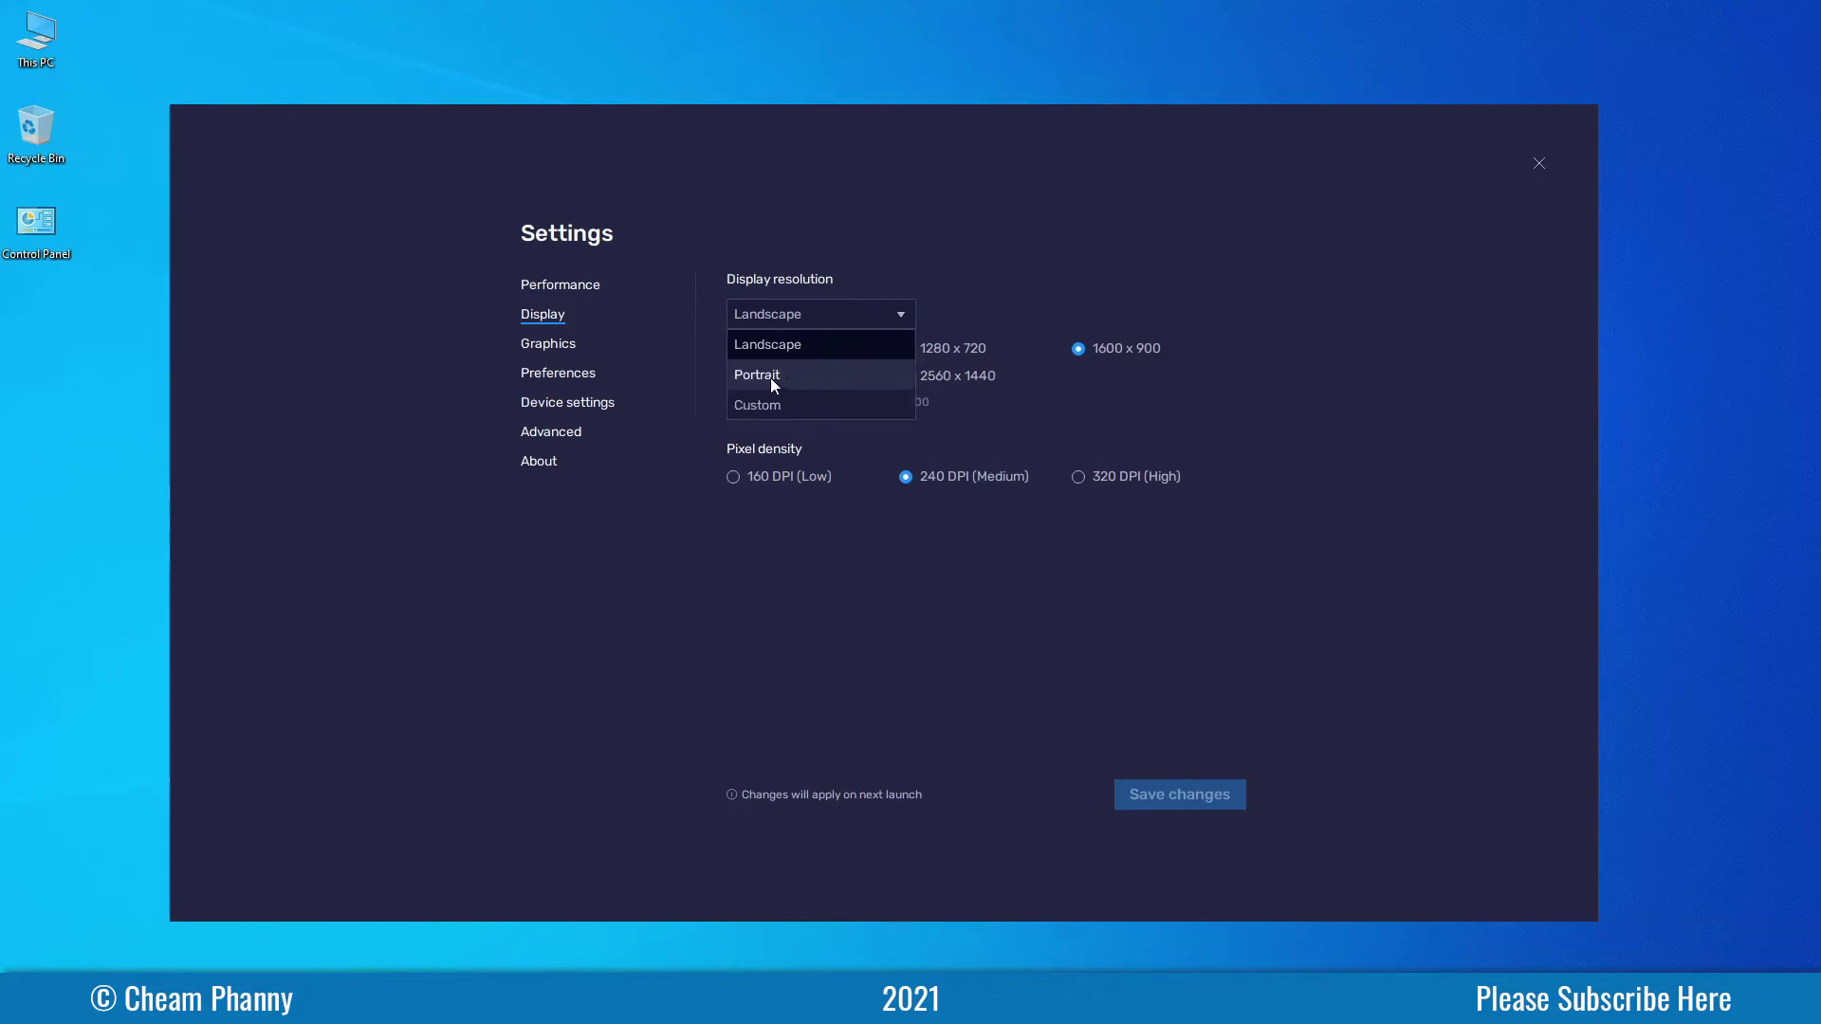
click(983, 279)
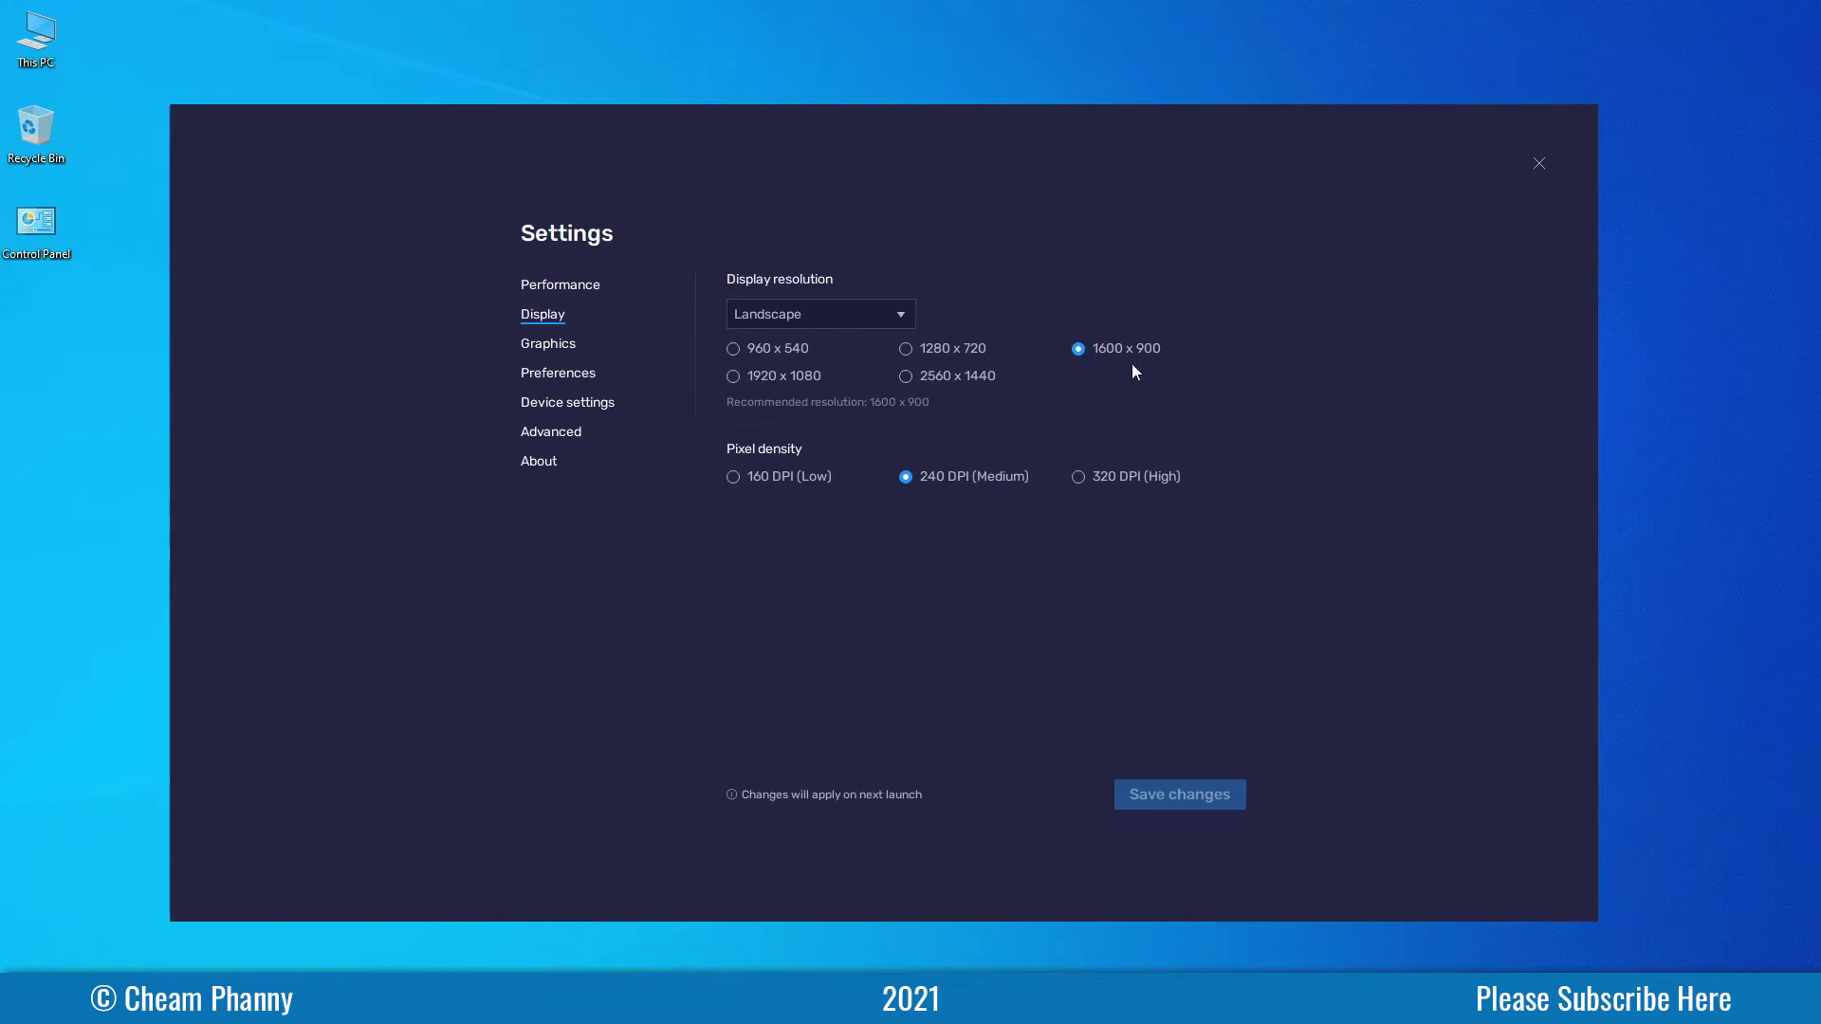
click(562, 349)
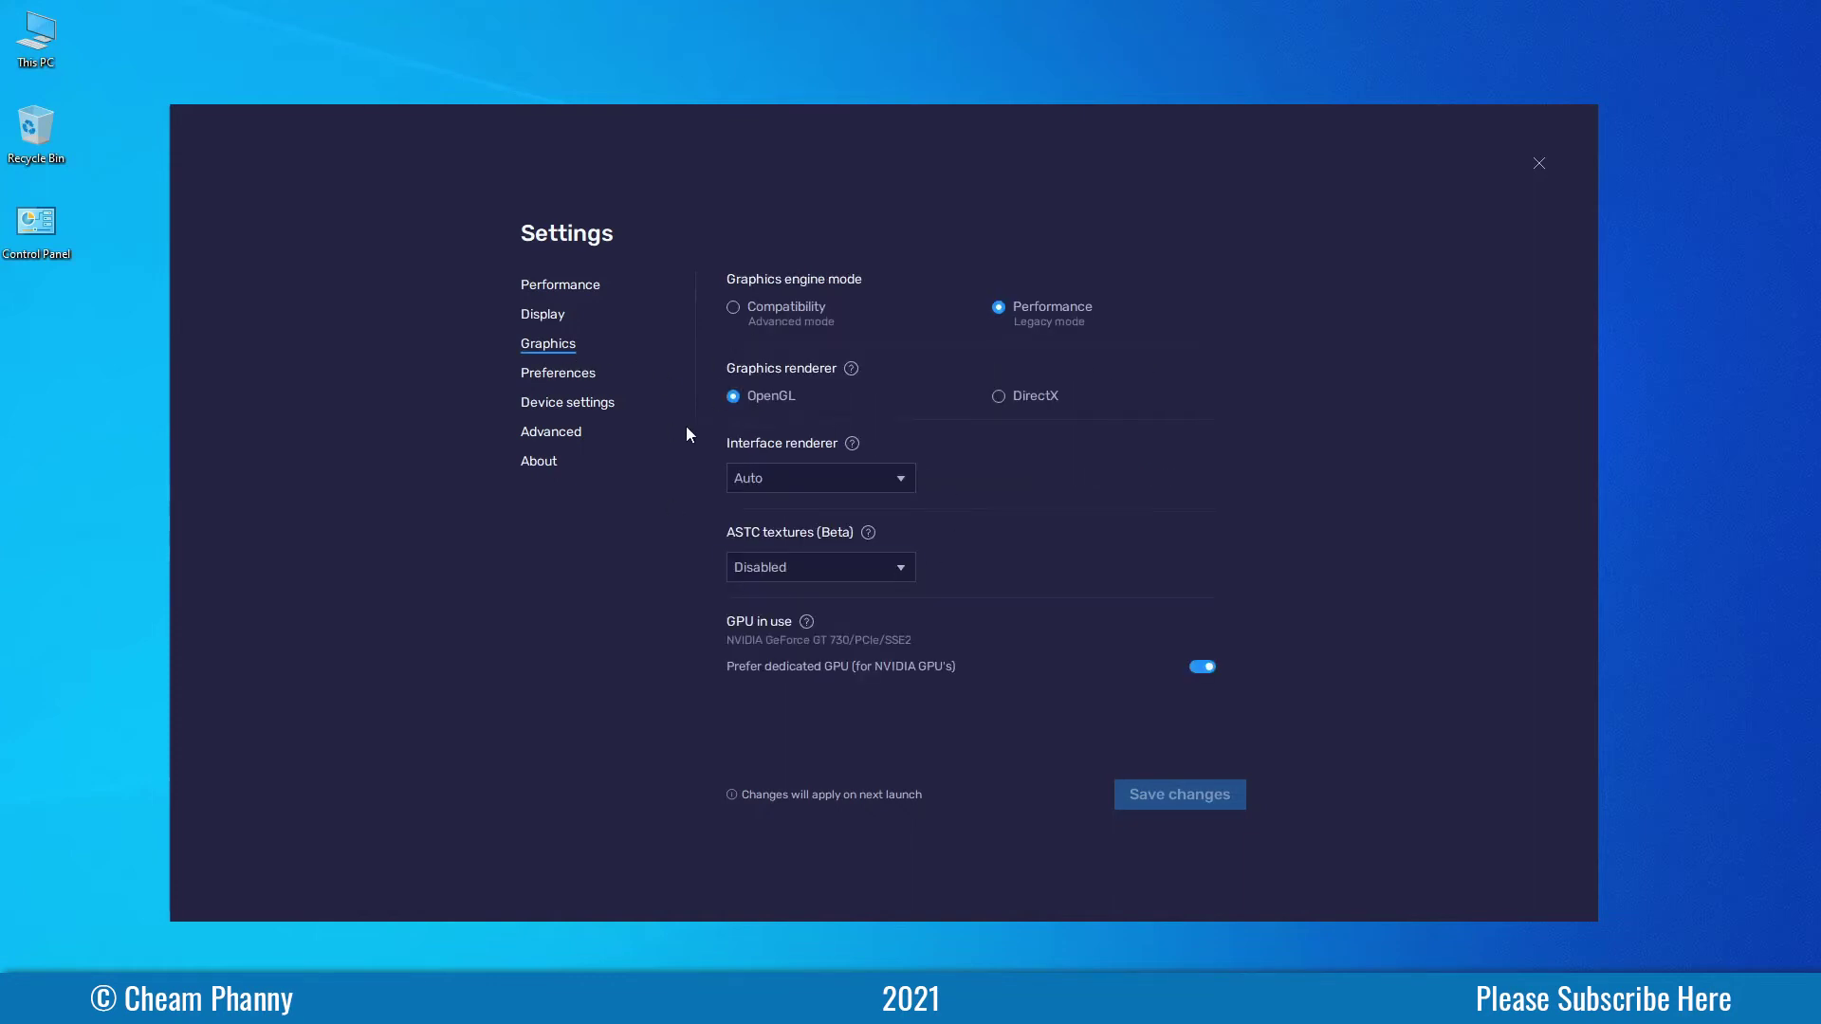
Step: Look through the list of available interface languages in Preferences and close it without choosing one
click(560, 375)
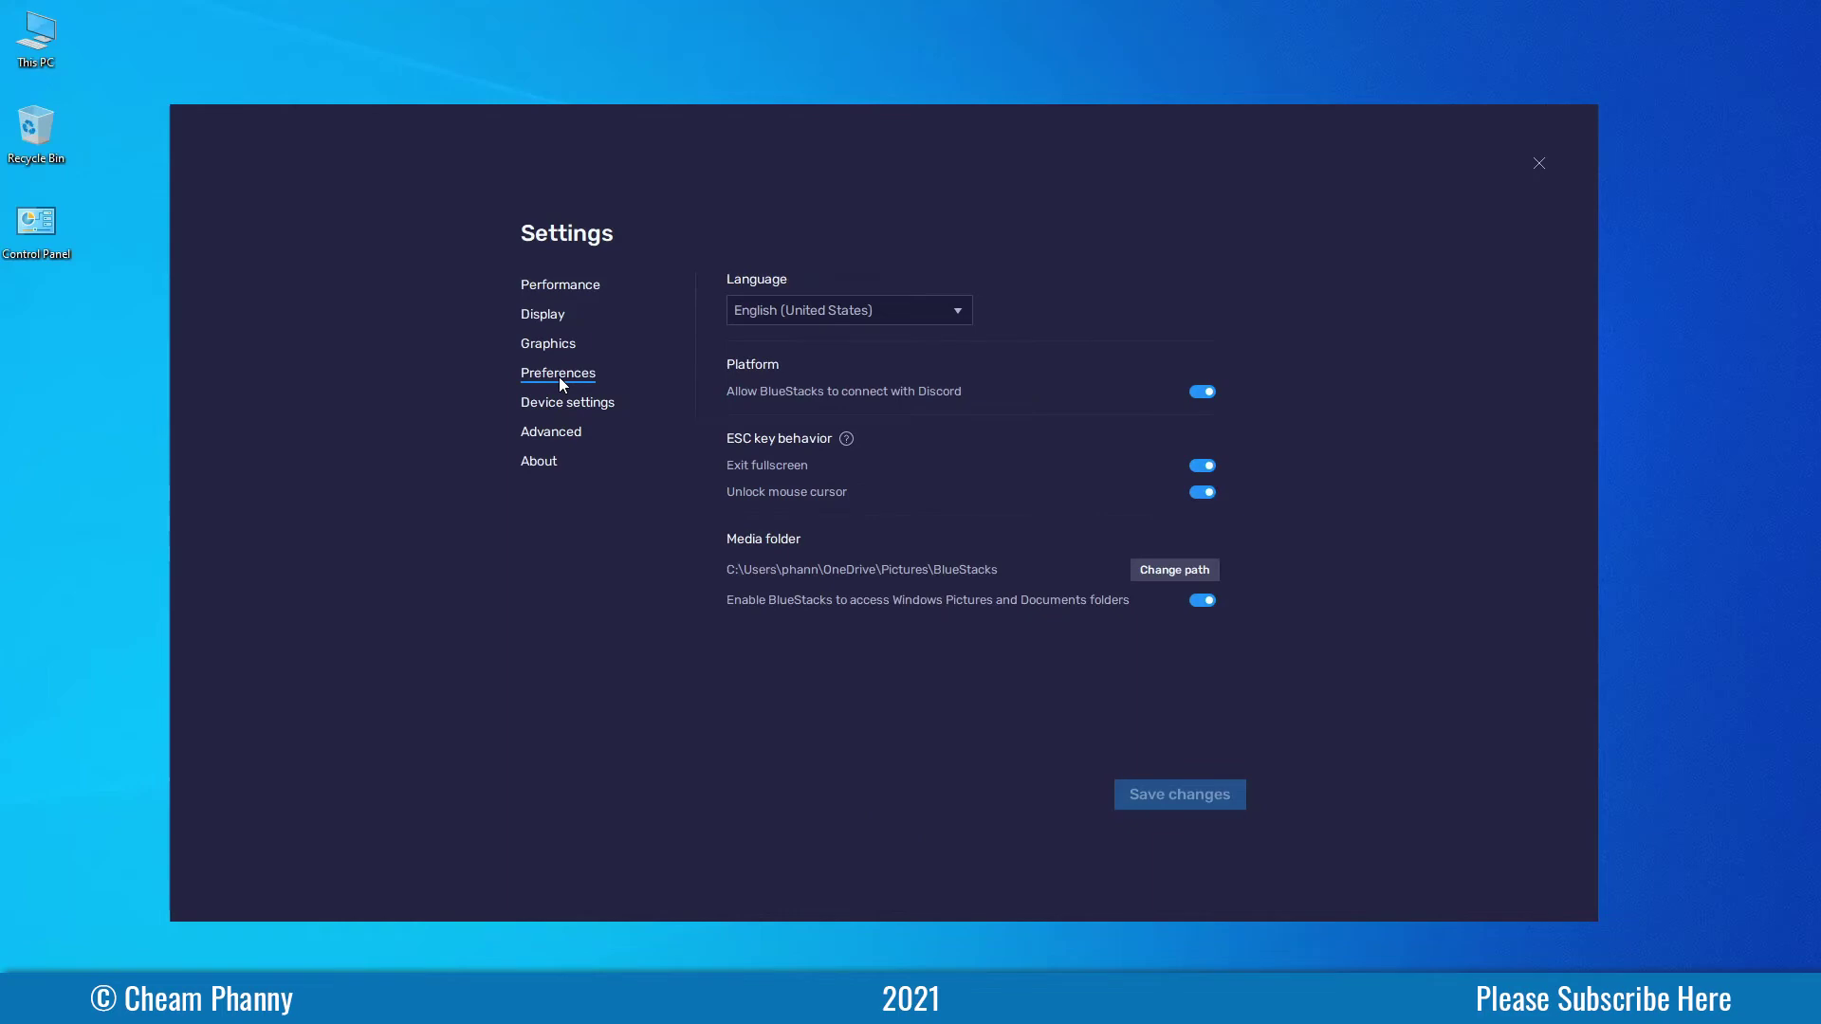
click(869, 314)
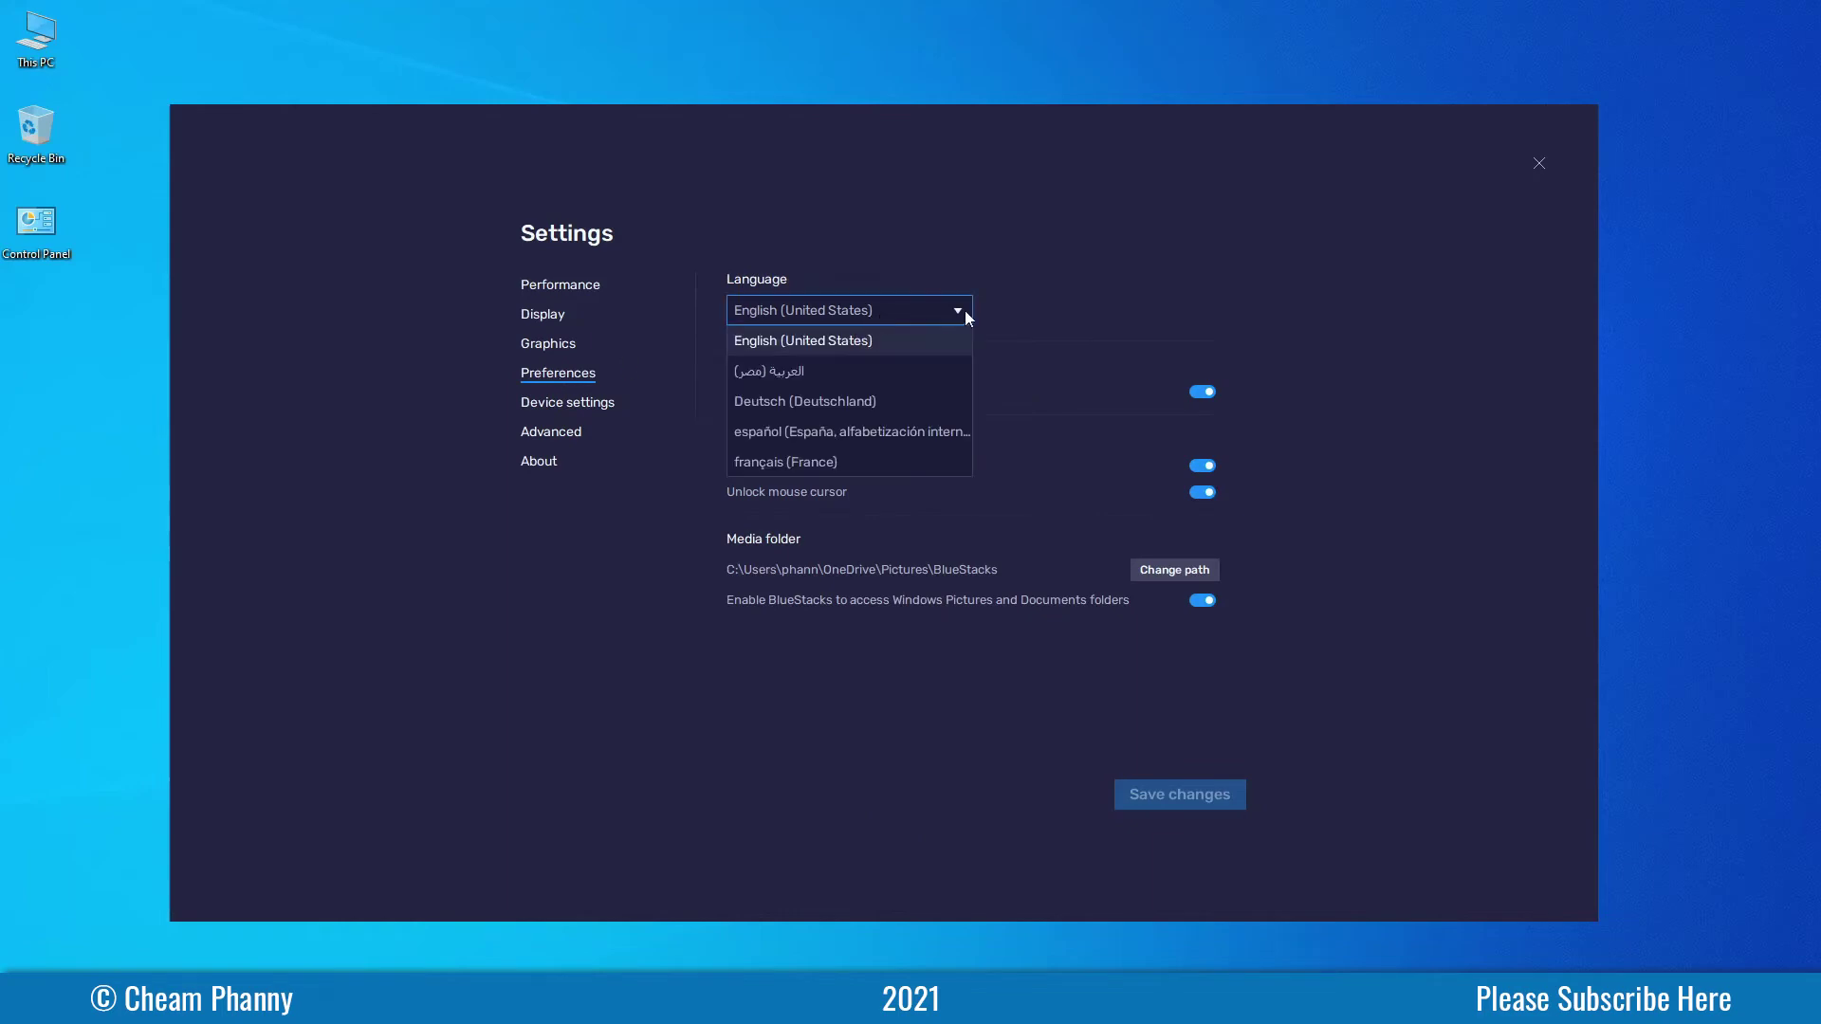
scroll(871, 429, down, 10)
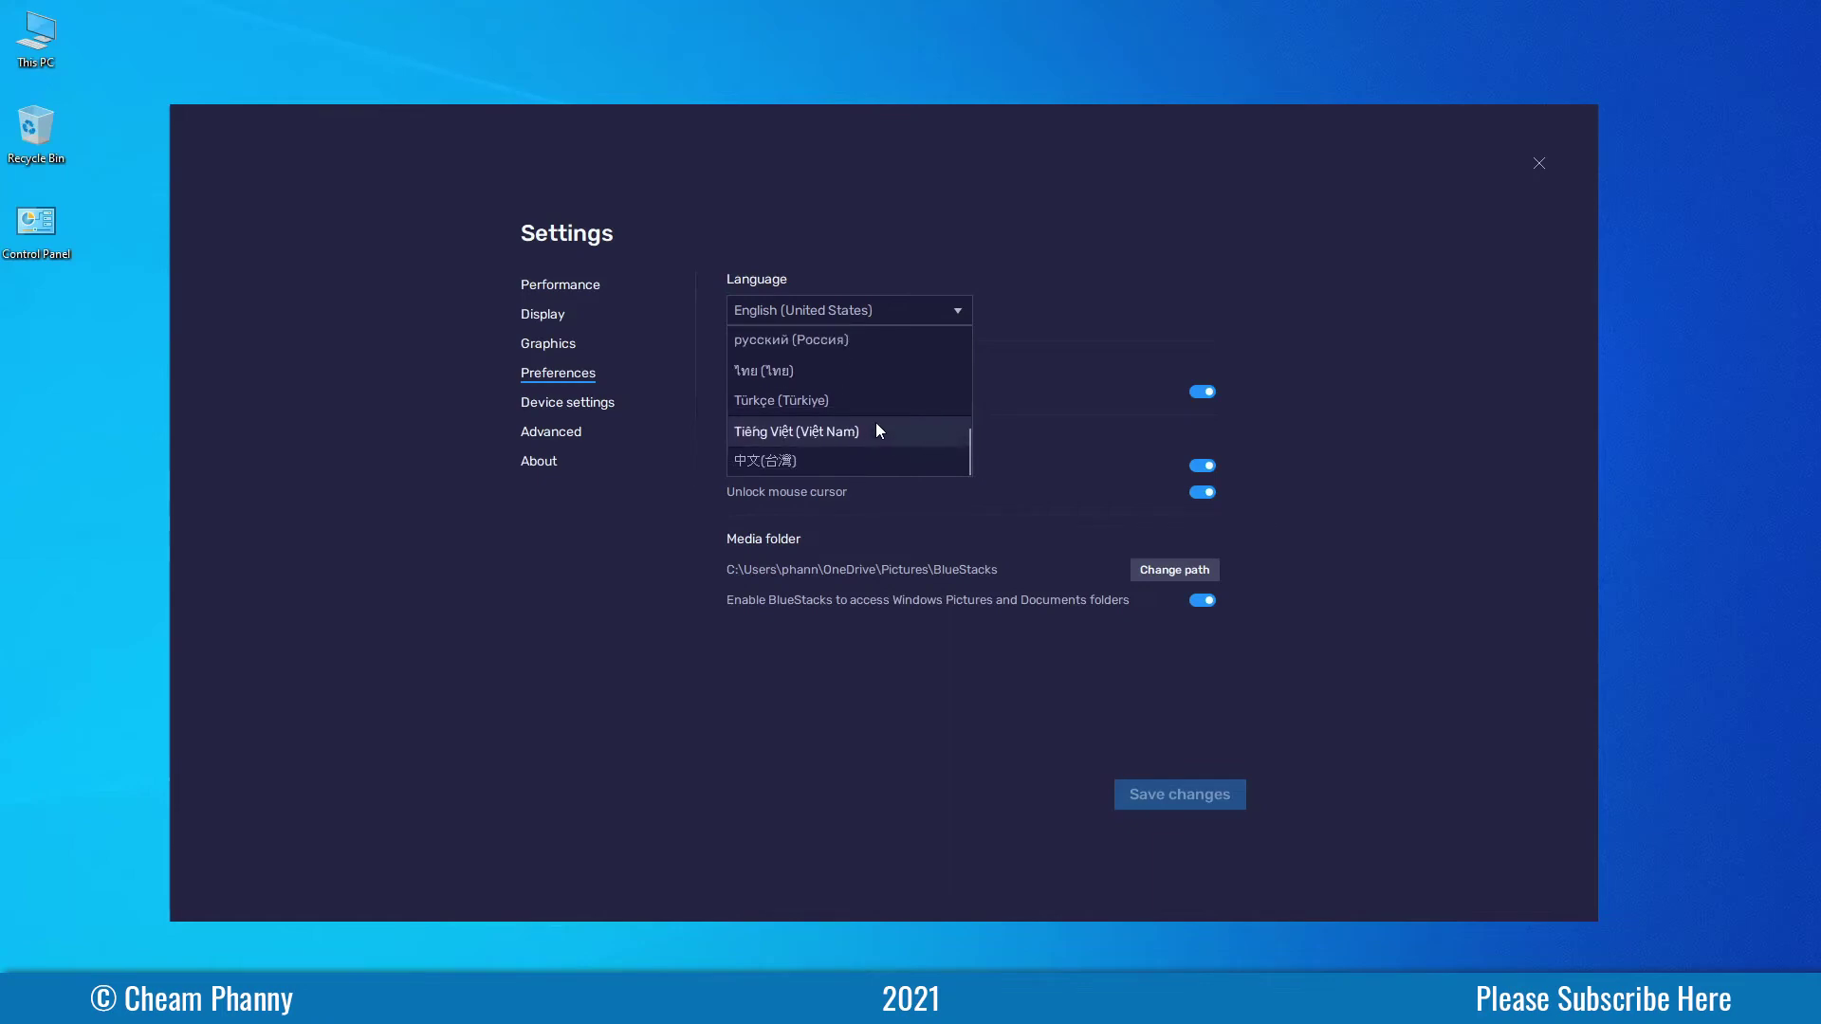
click(1276, 245)
Step: Look through the available device profiles in the device settings and view the Advanced page
click(572, 404)
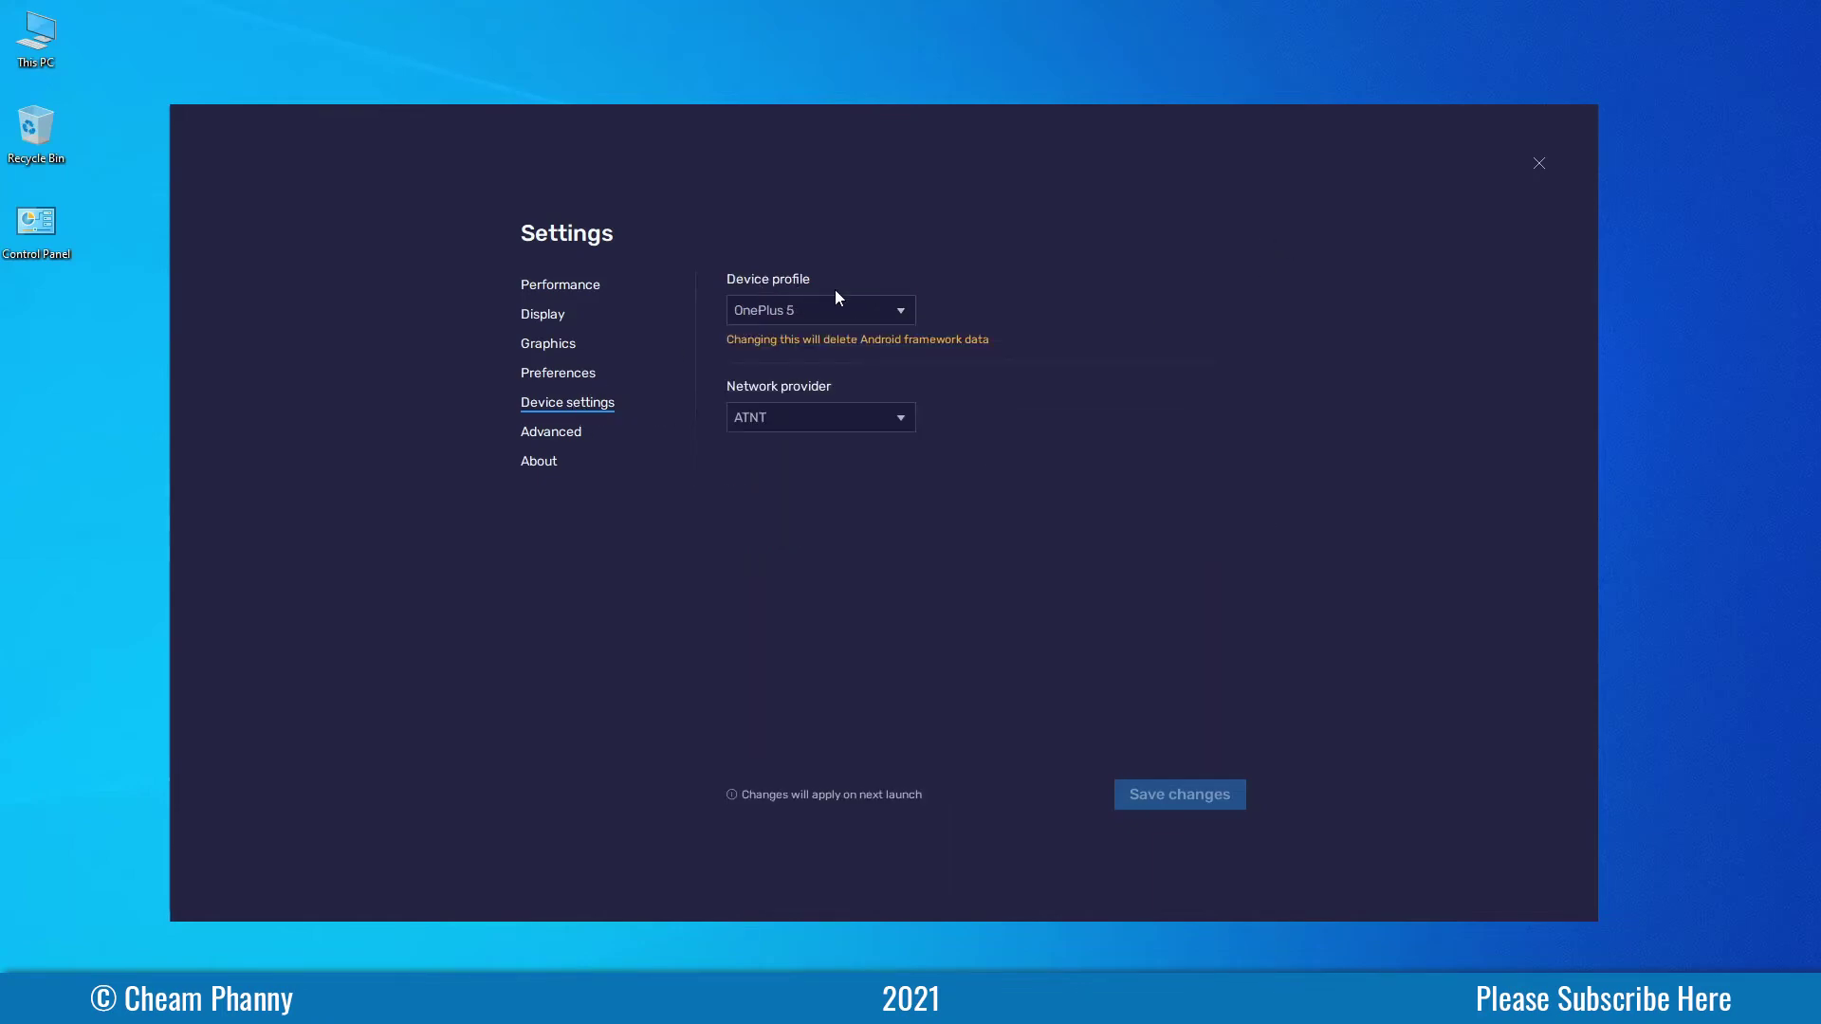
click(897, 313)
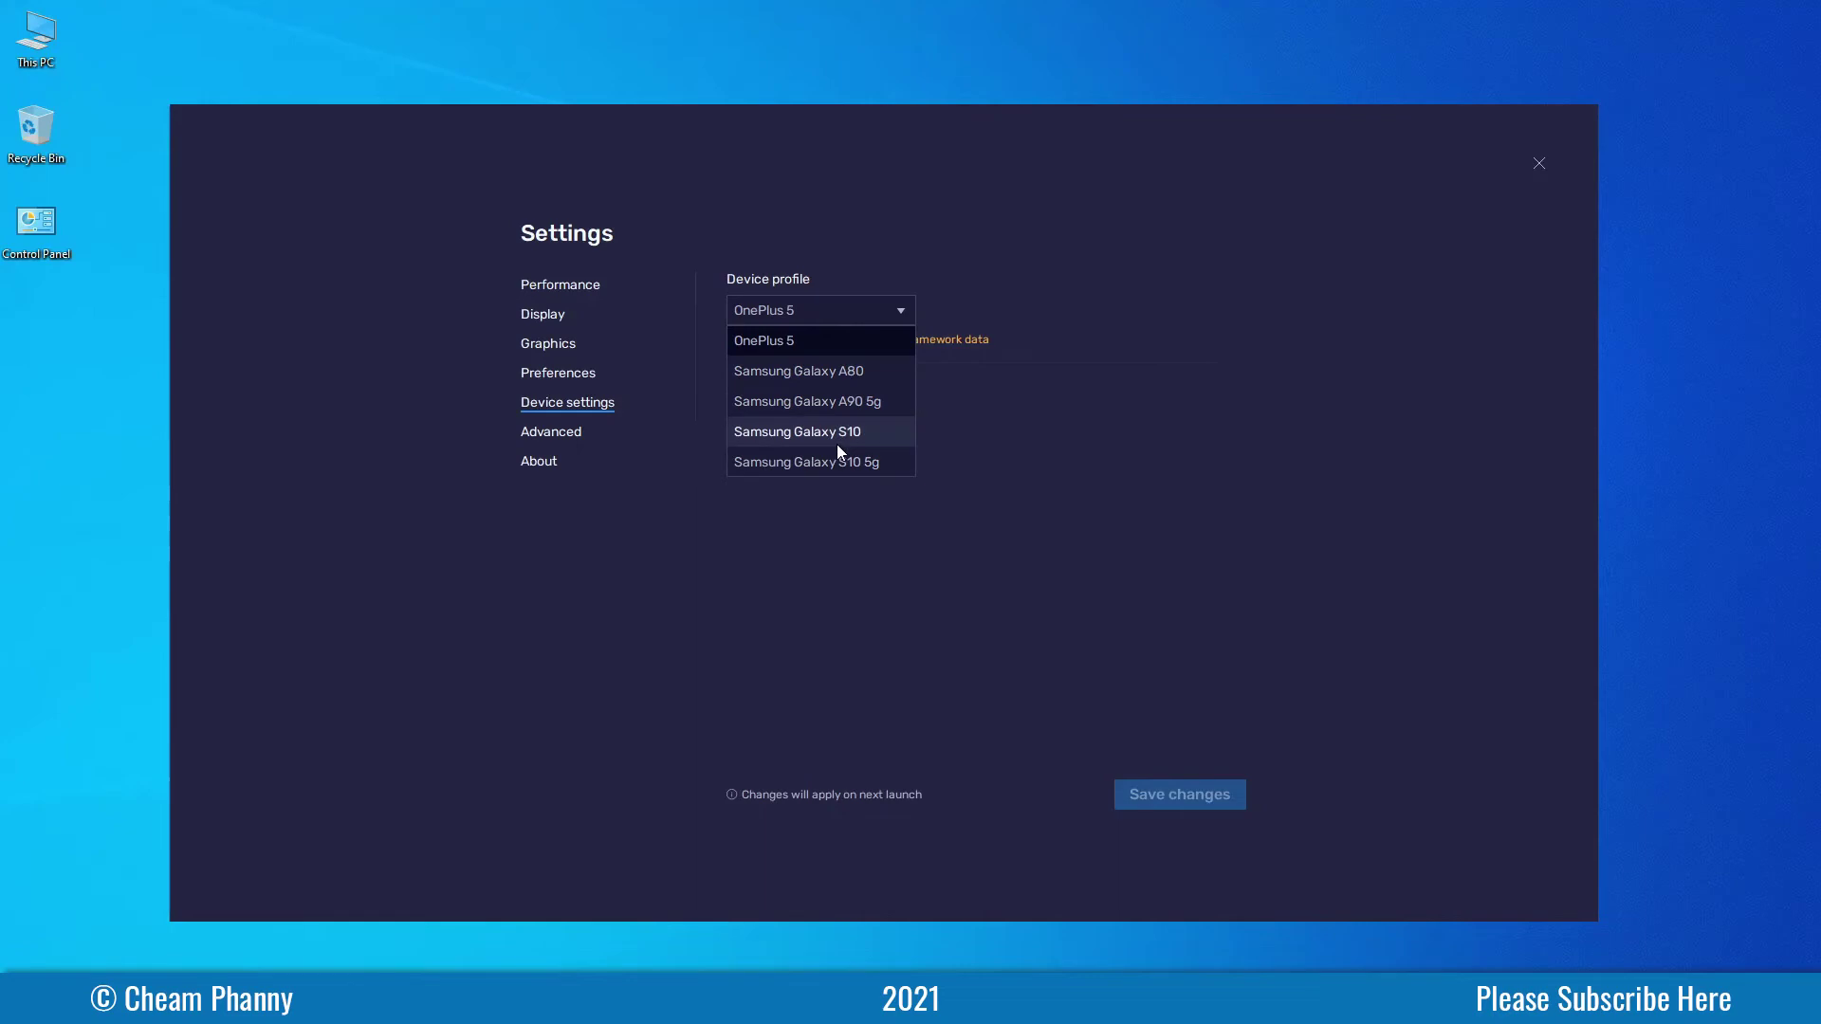
scroll(837, 444, down, 1)
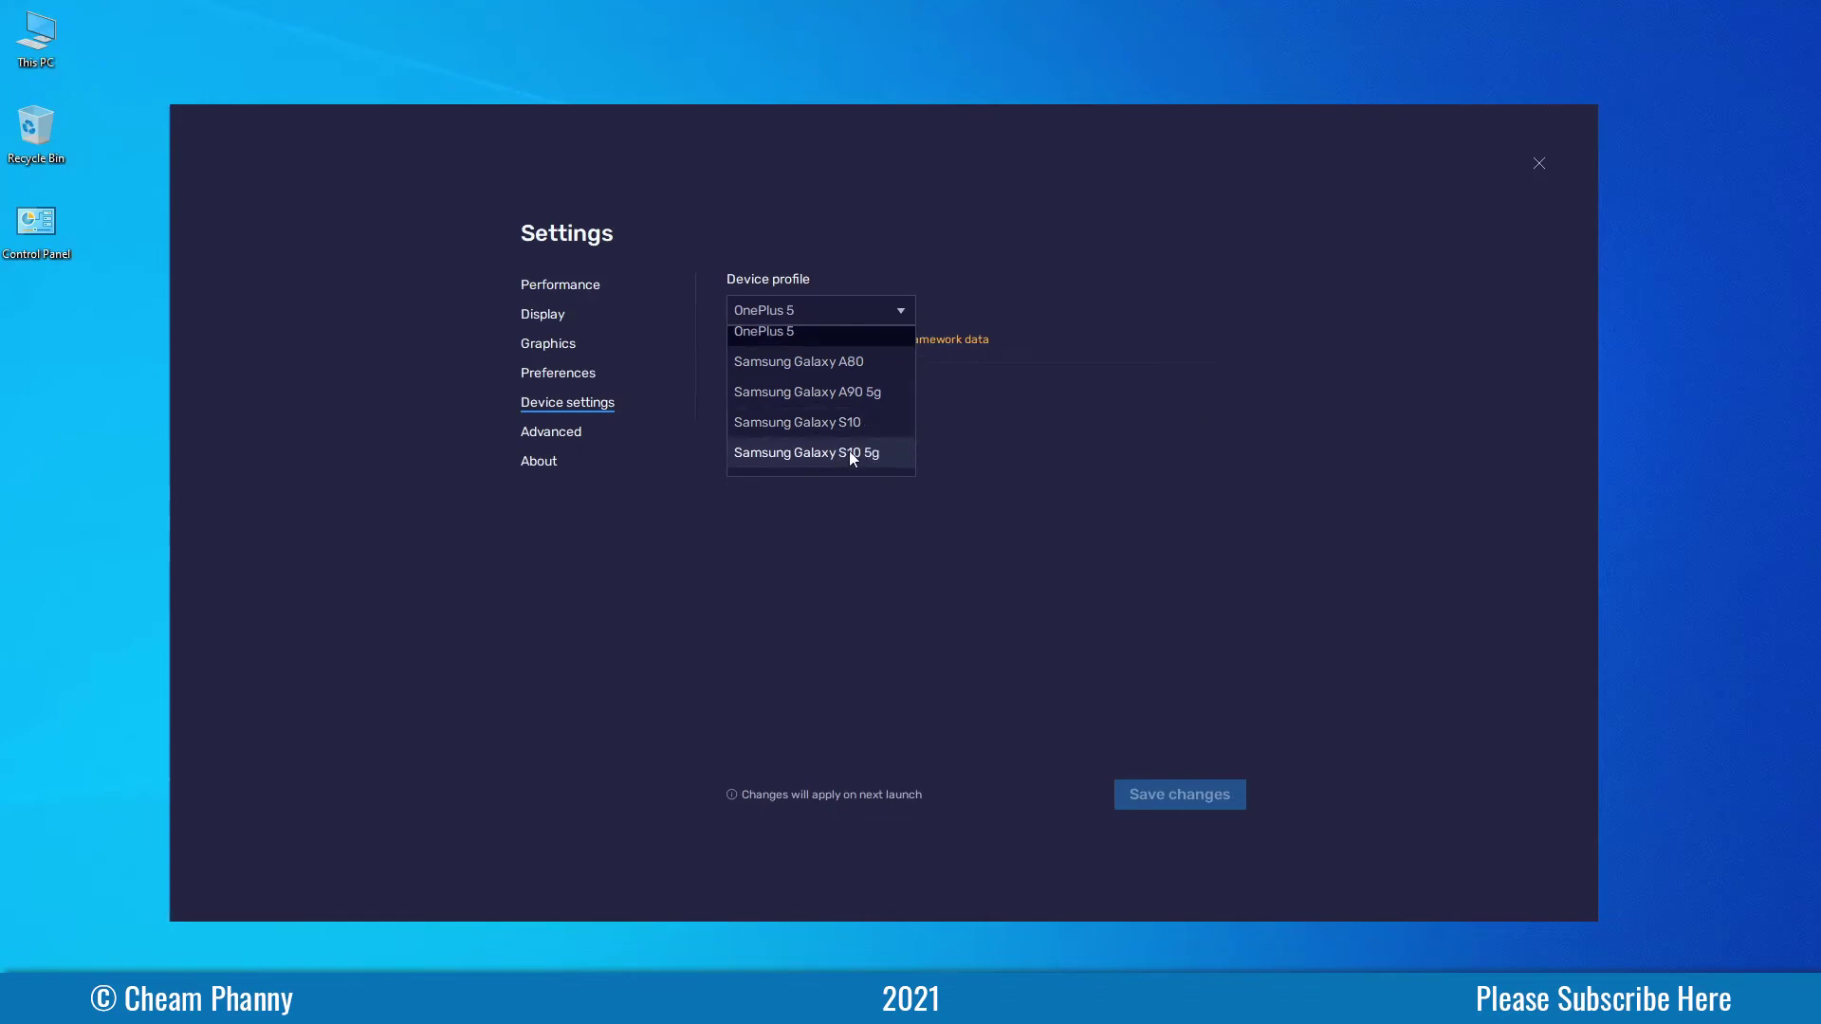
click(1324, 459)
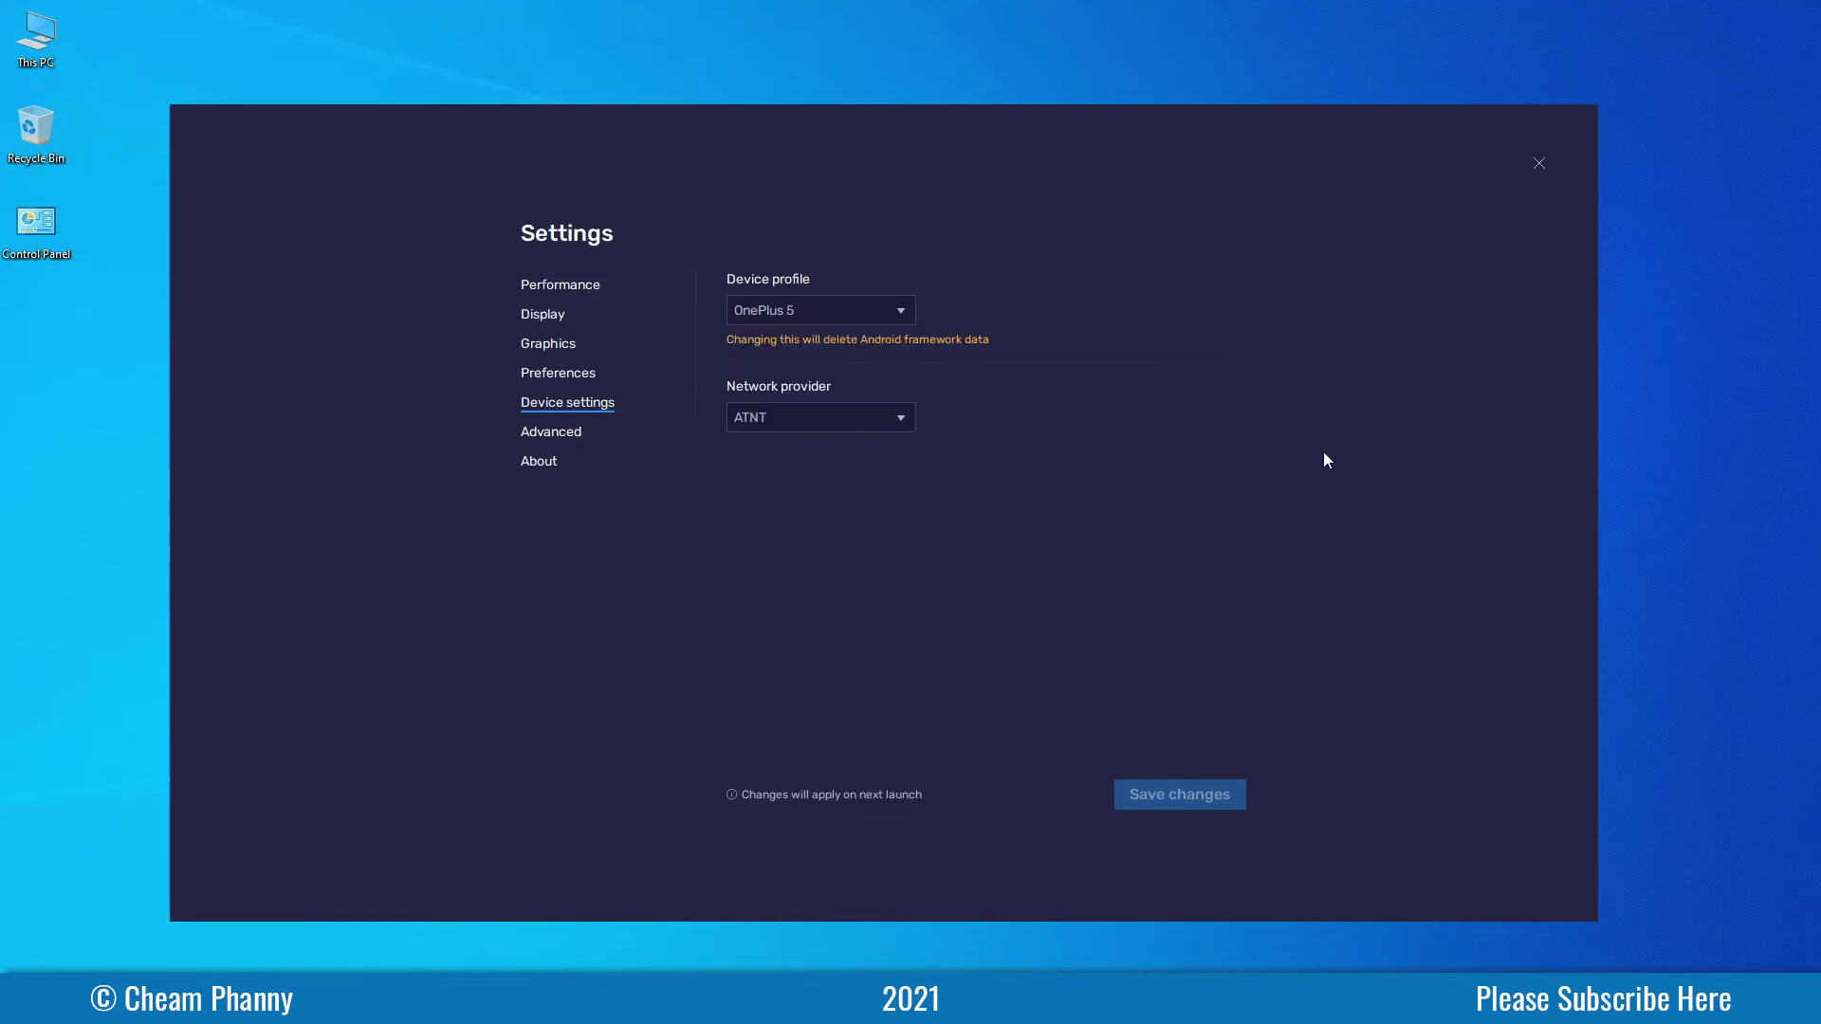
click(560, 438)
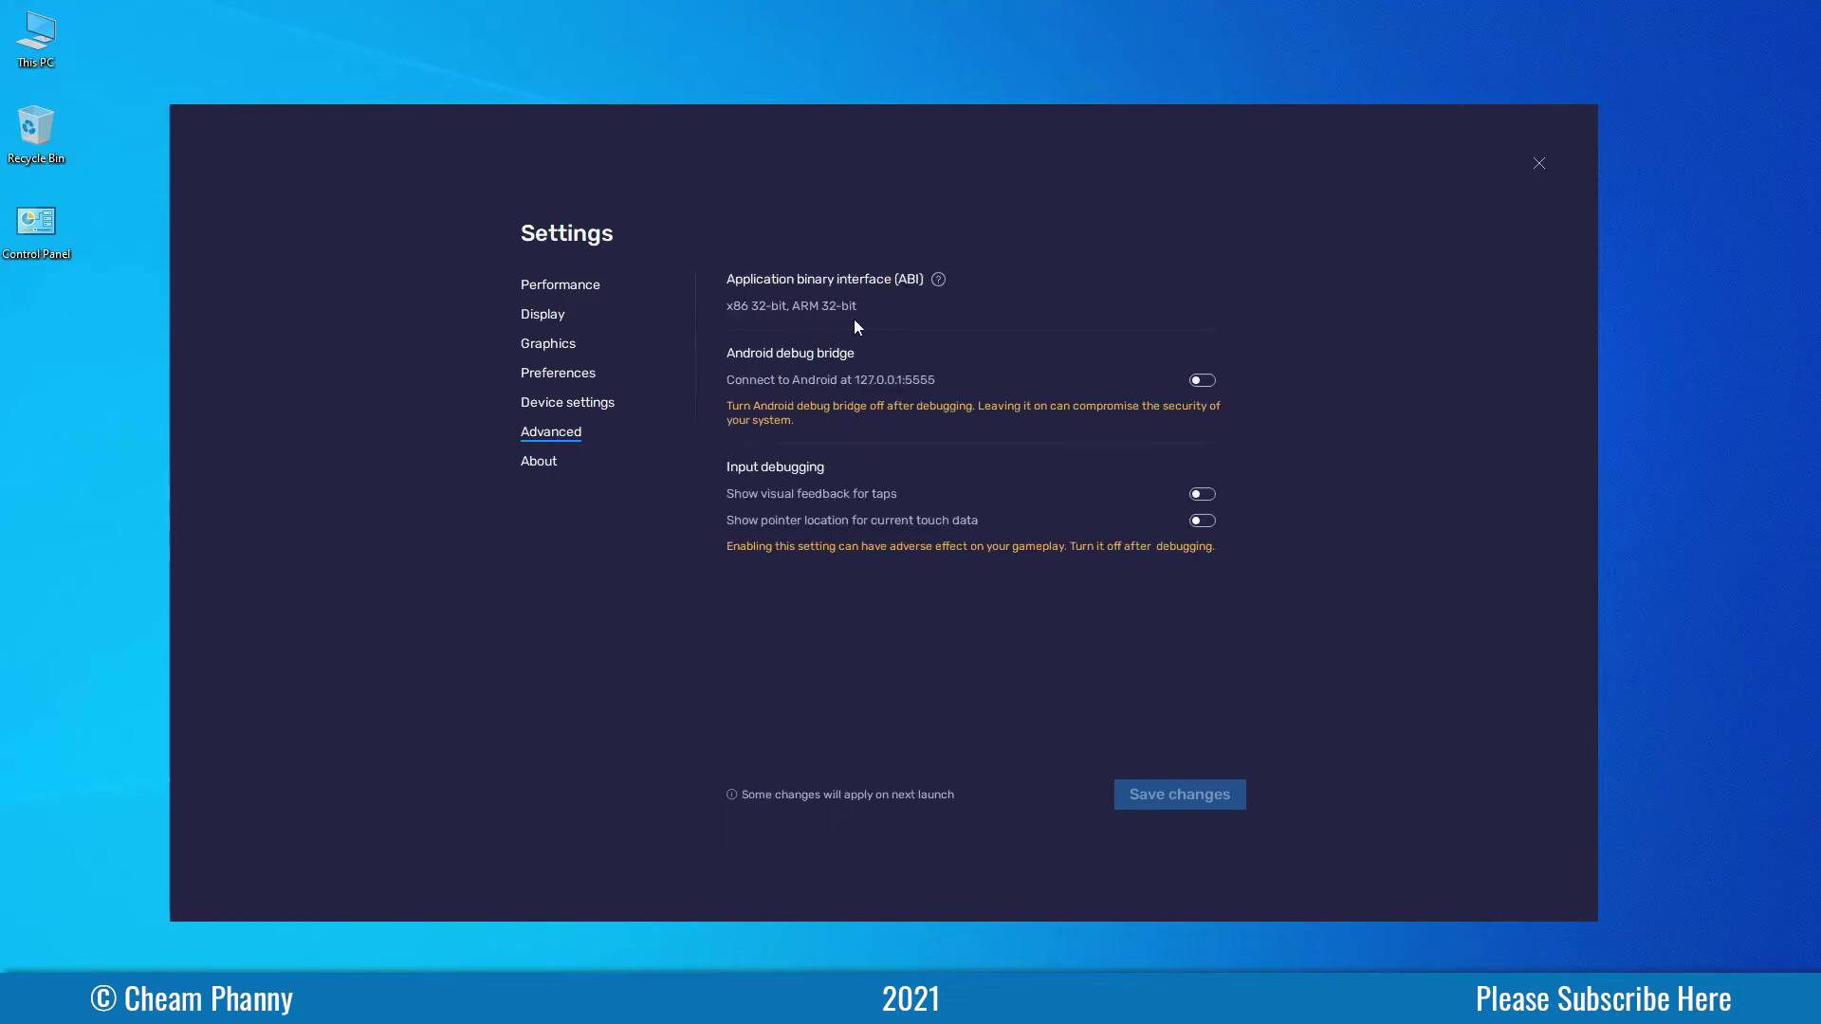
Step: Check for BlueStacks updates on the About page and close the emulator's settings
click(542, 463)
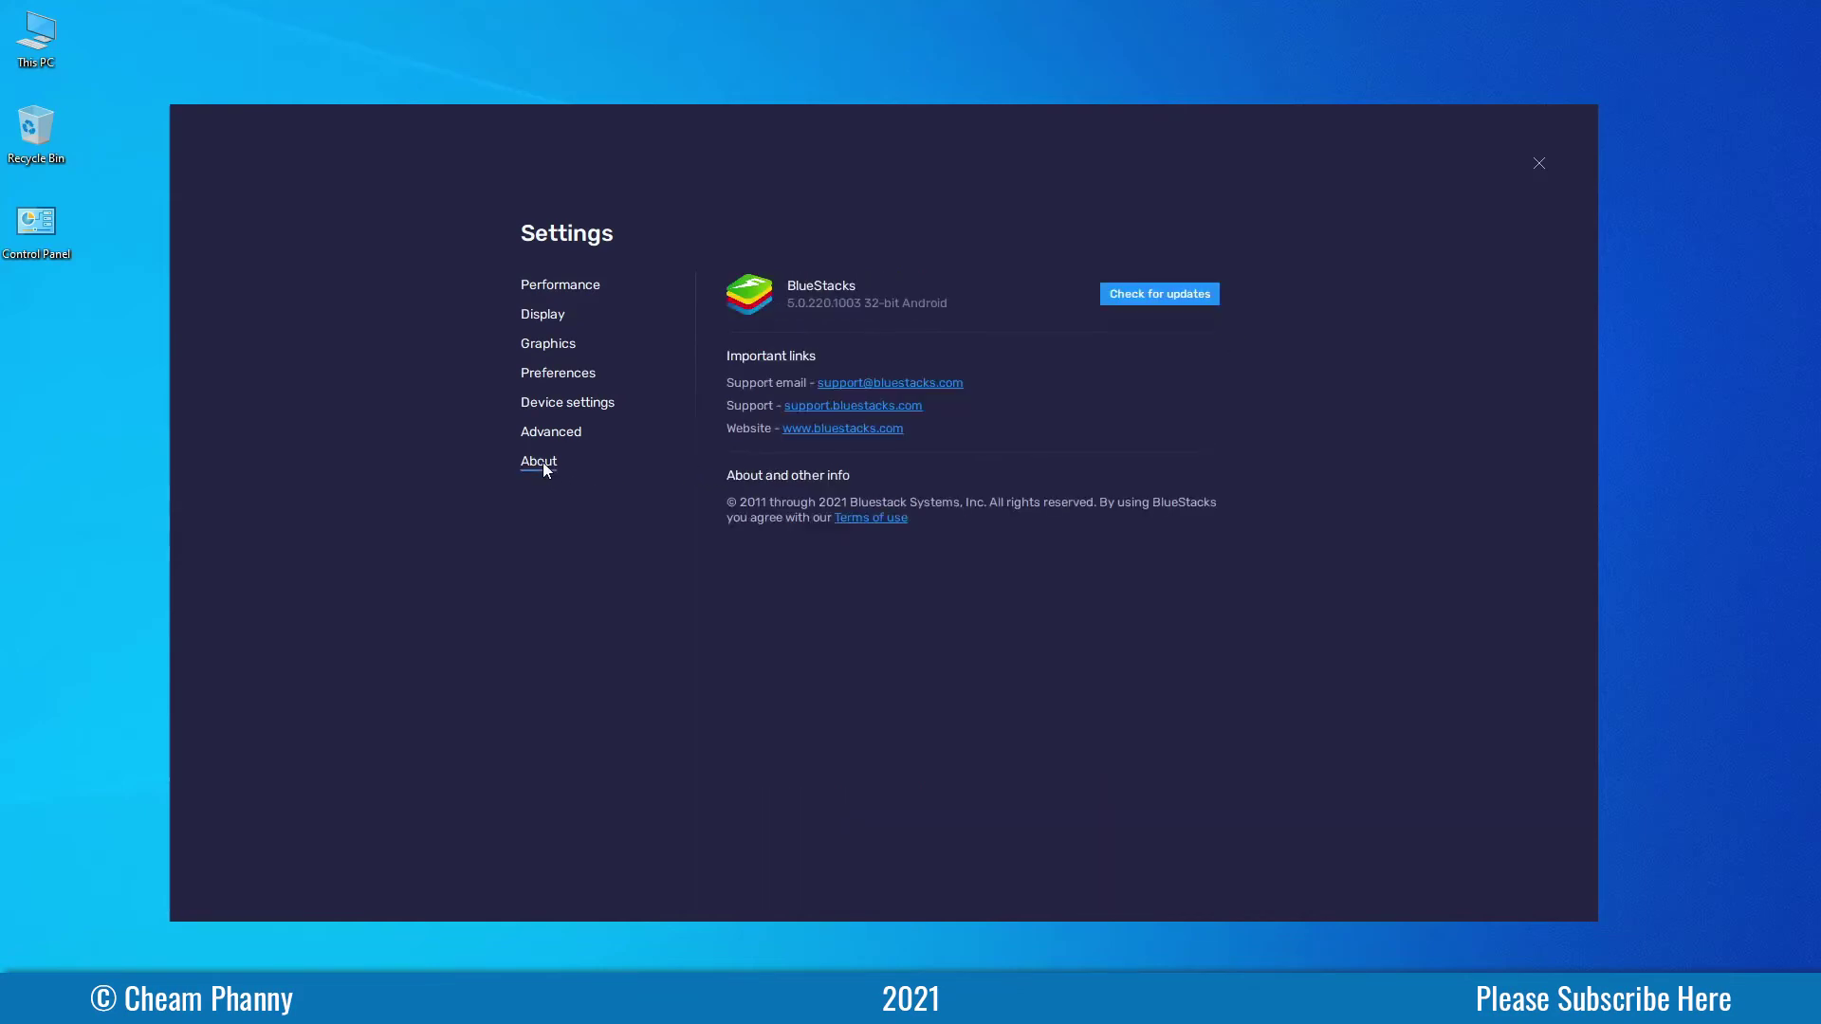
click(1173, 296)
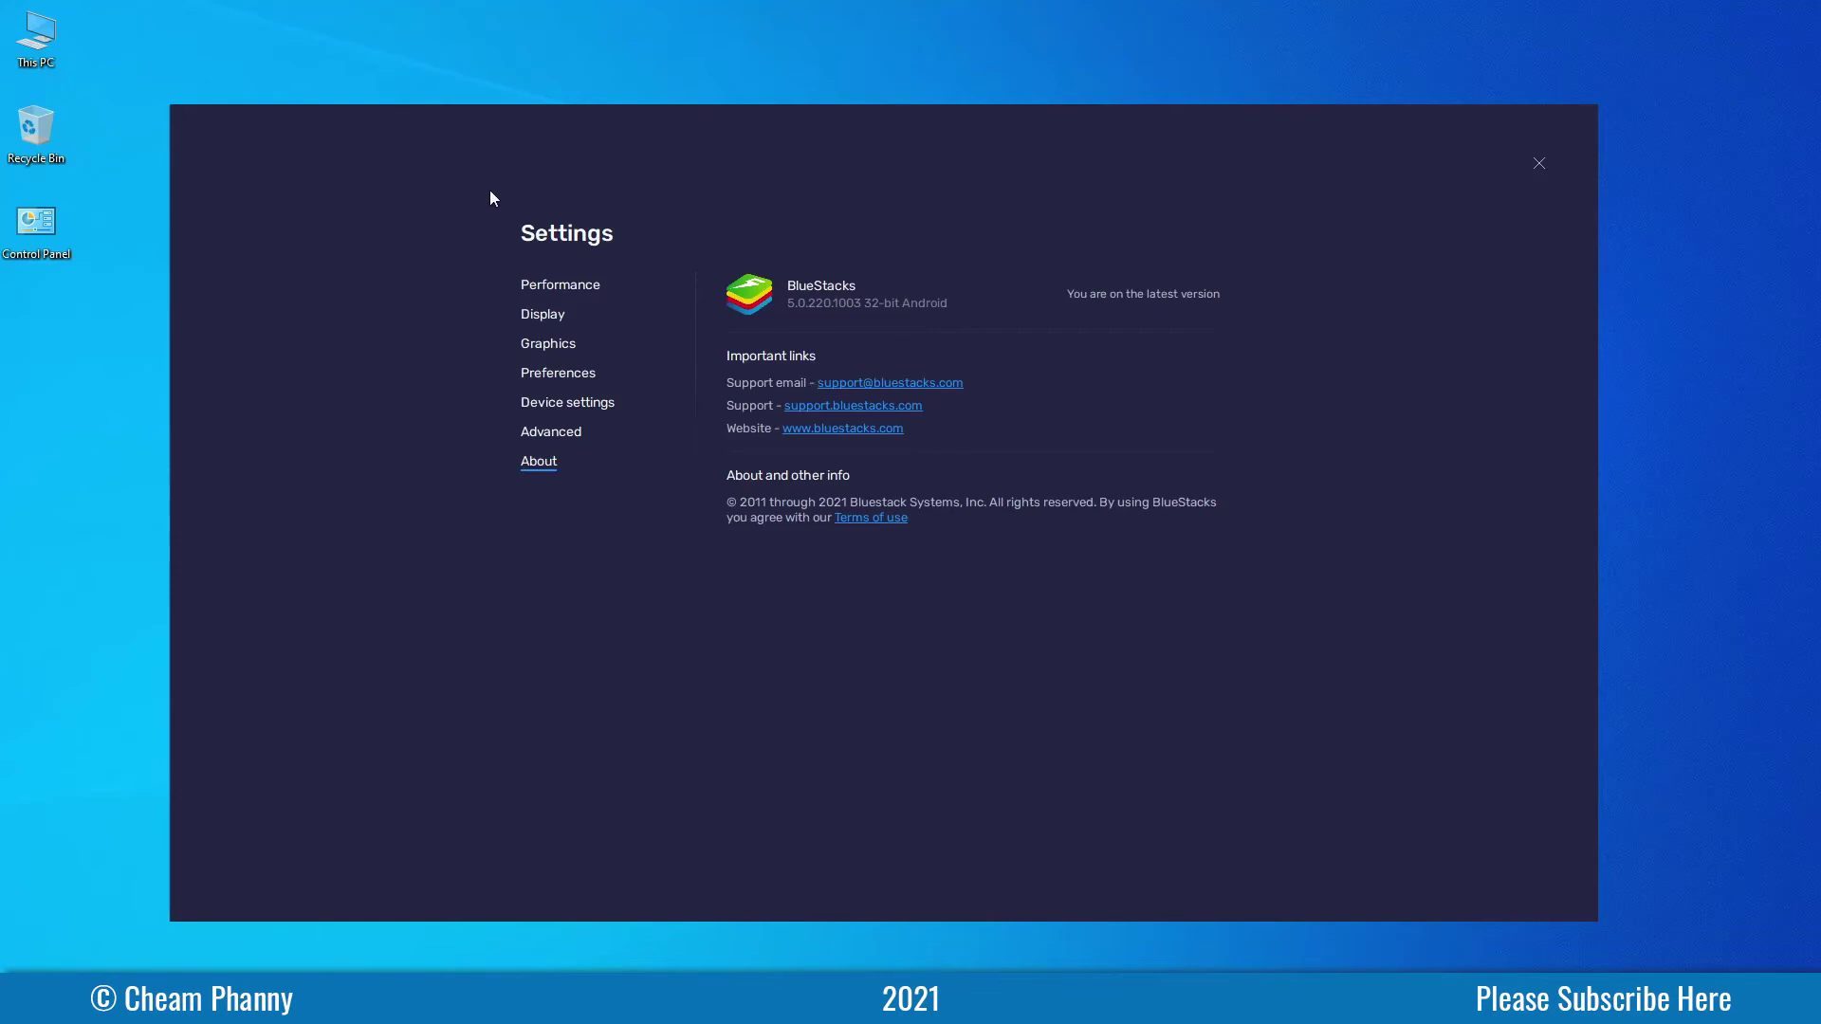
click(1537, 164)
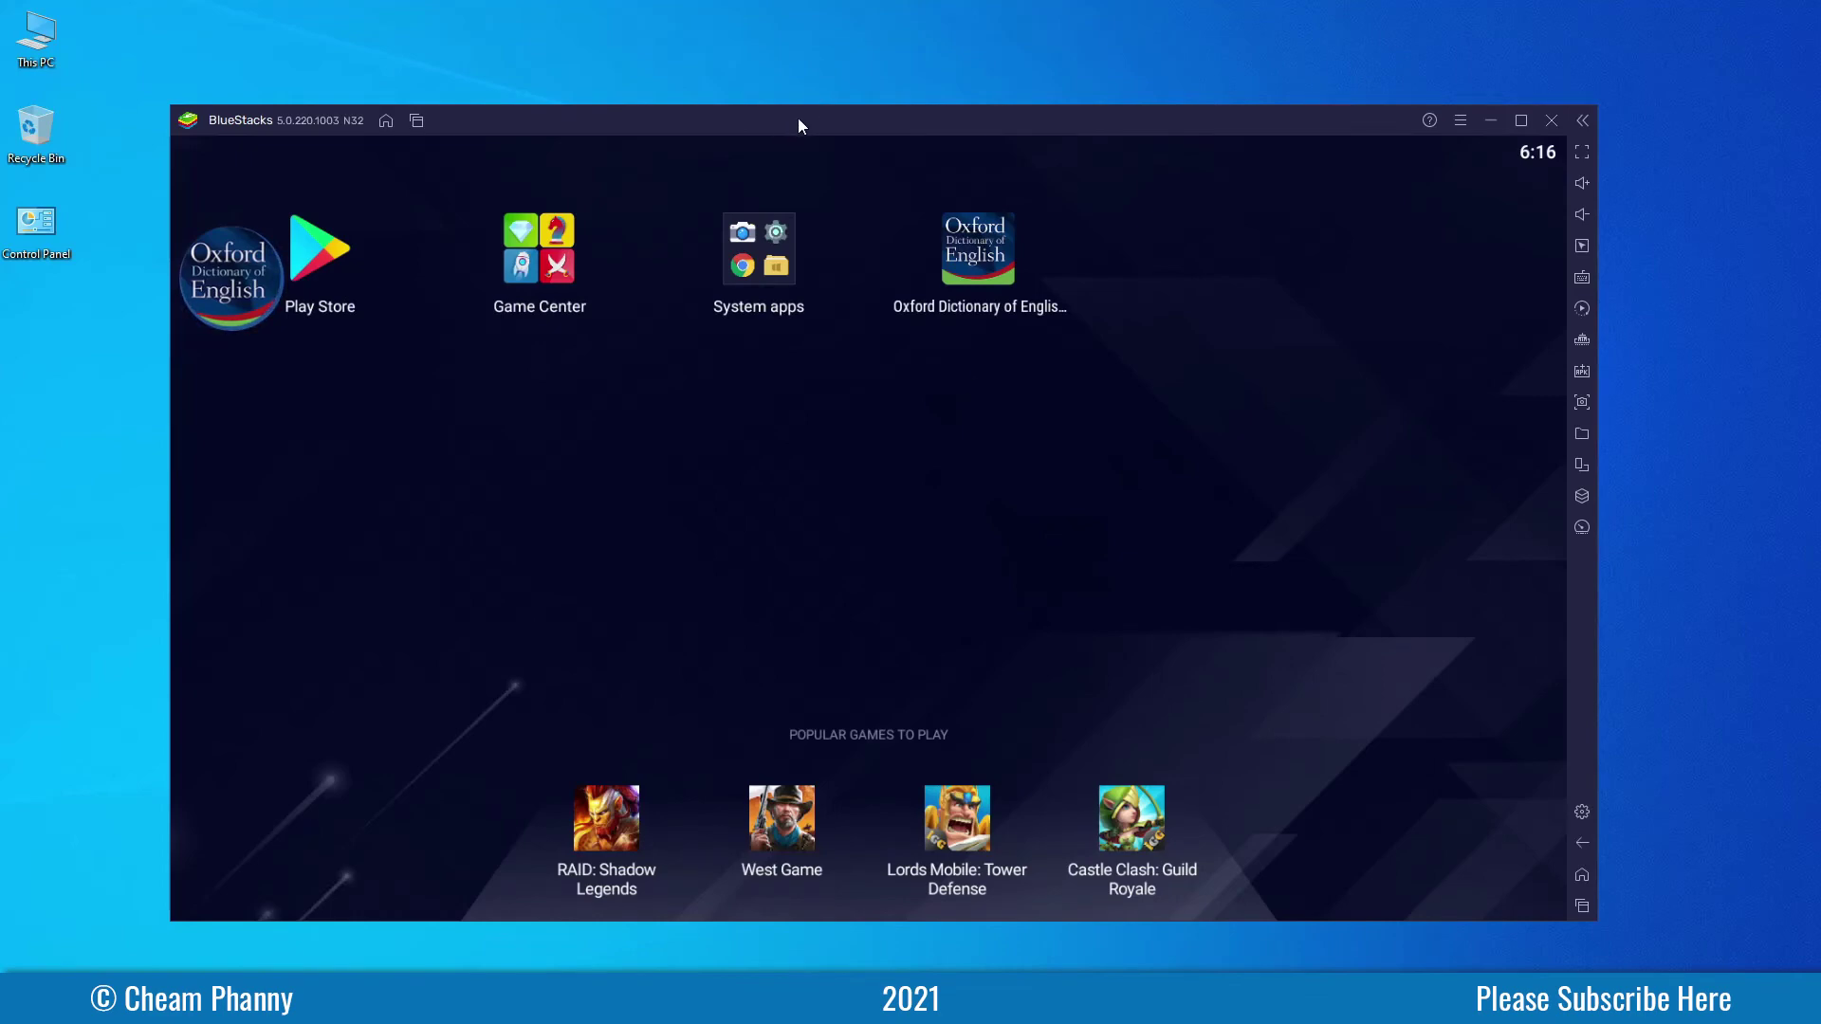
Step: Reposition the emulator window slightly and open the Android Settings app from the System apps folder
drag(800, 124, 821, 129)
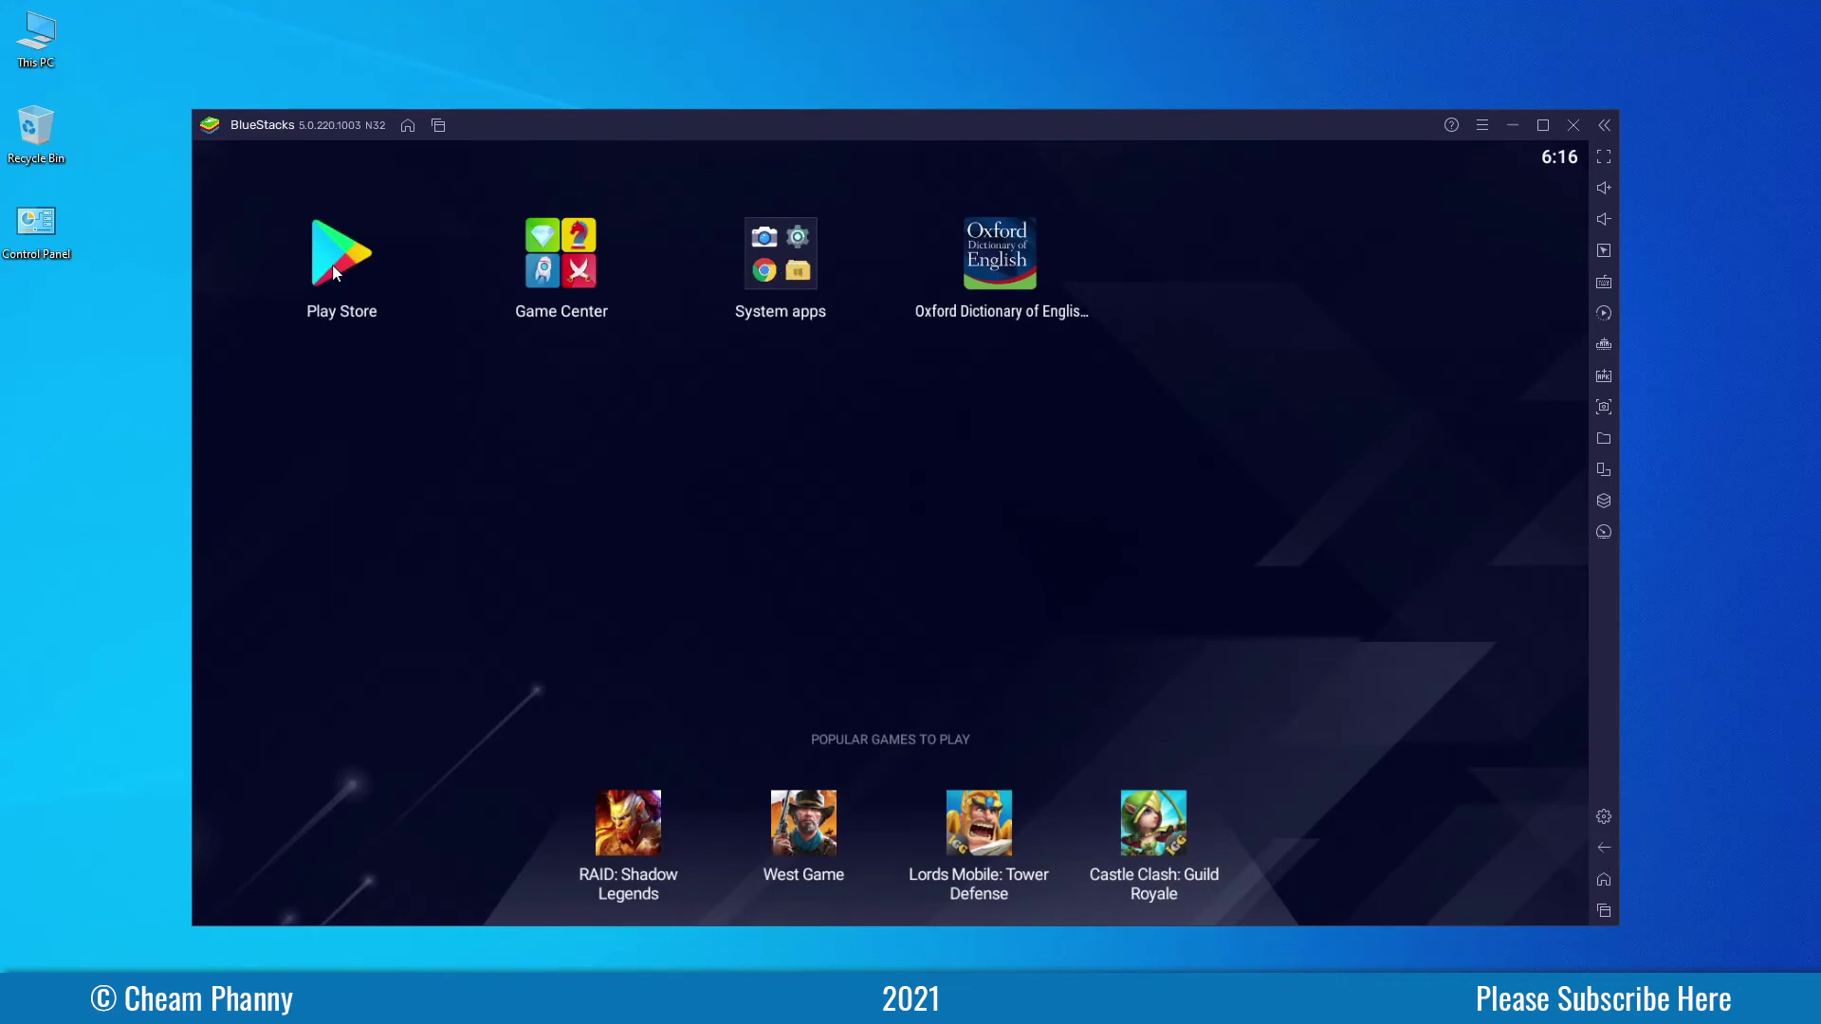
click(773, 270)
click(783, 270)
click(794, 270)
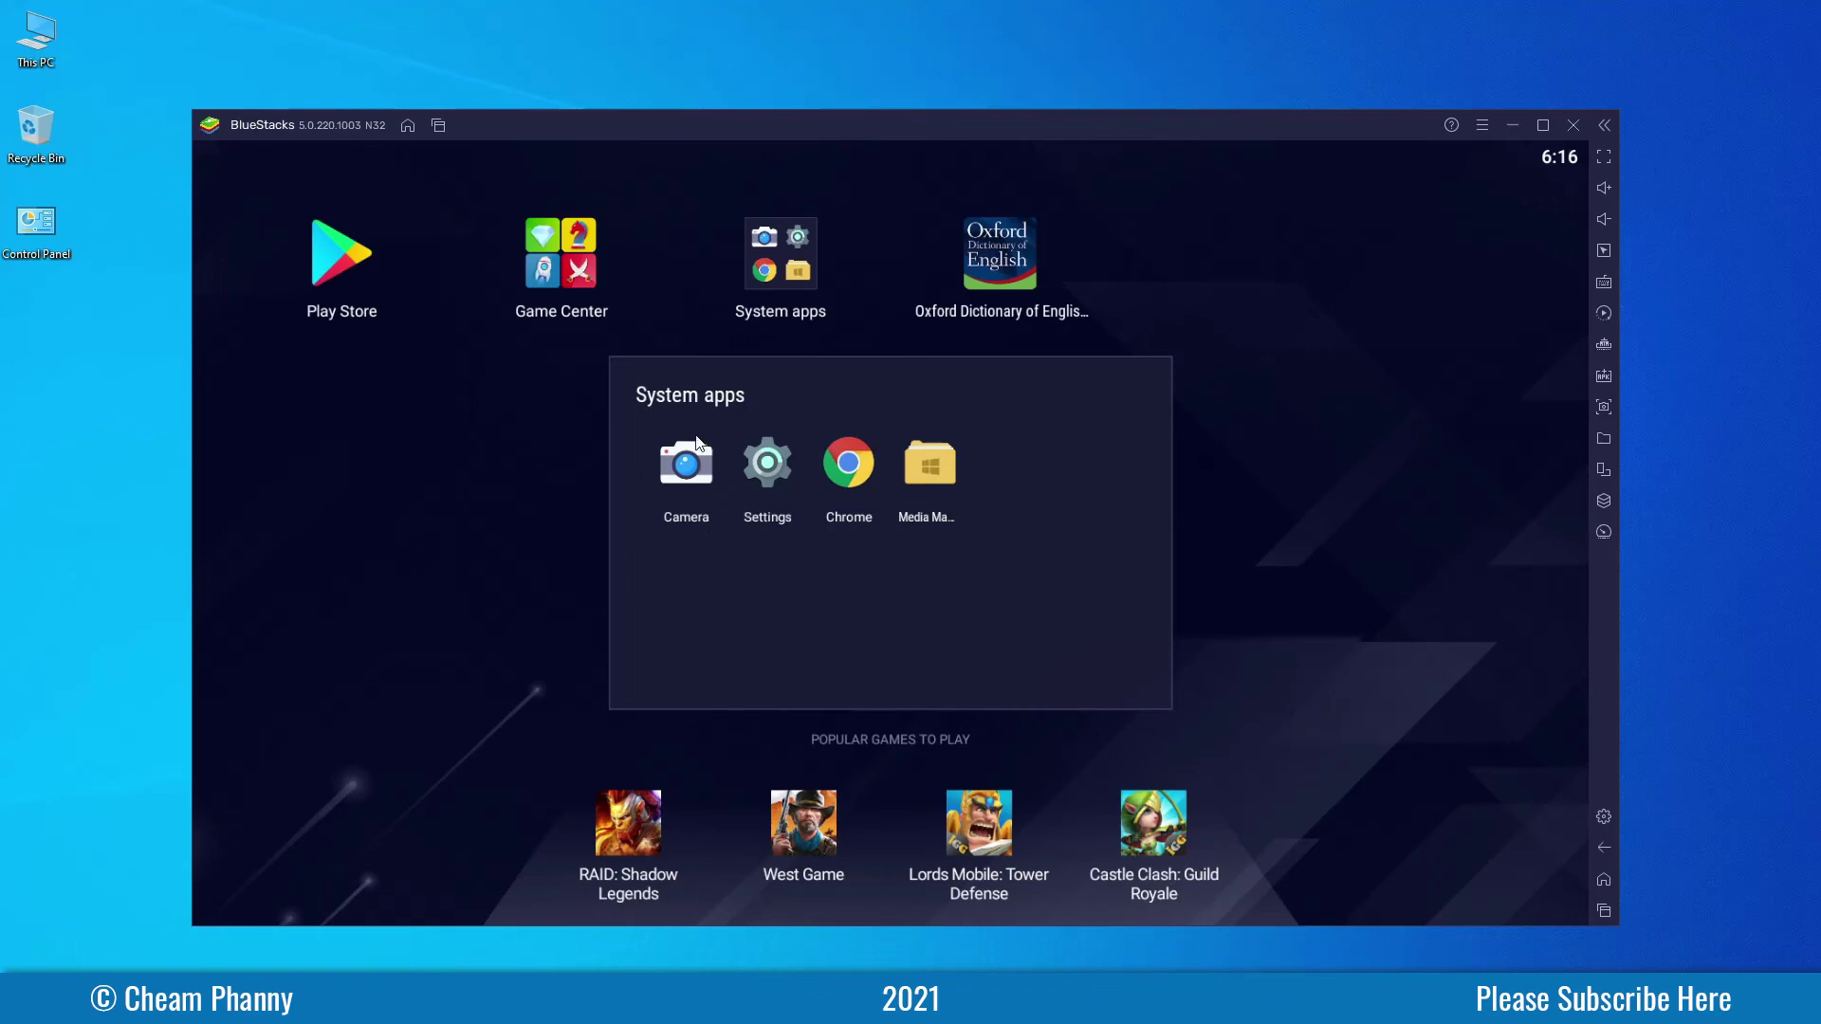
click(766, 465)
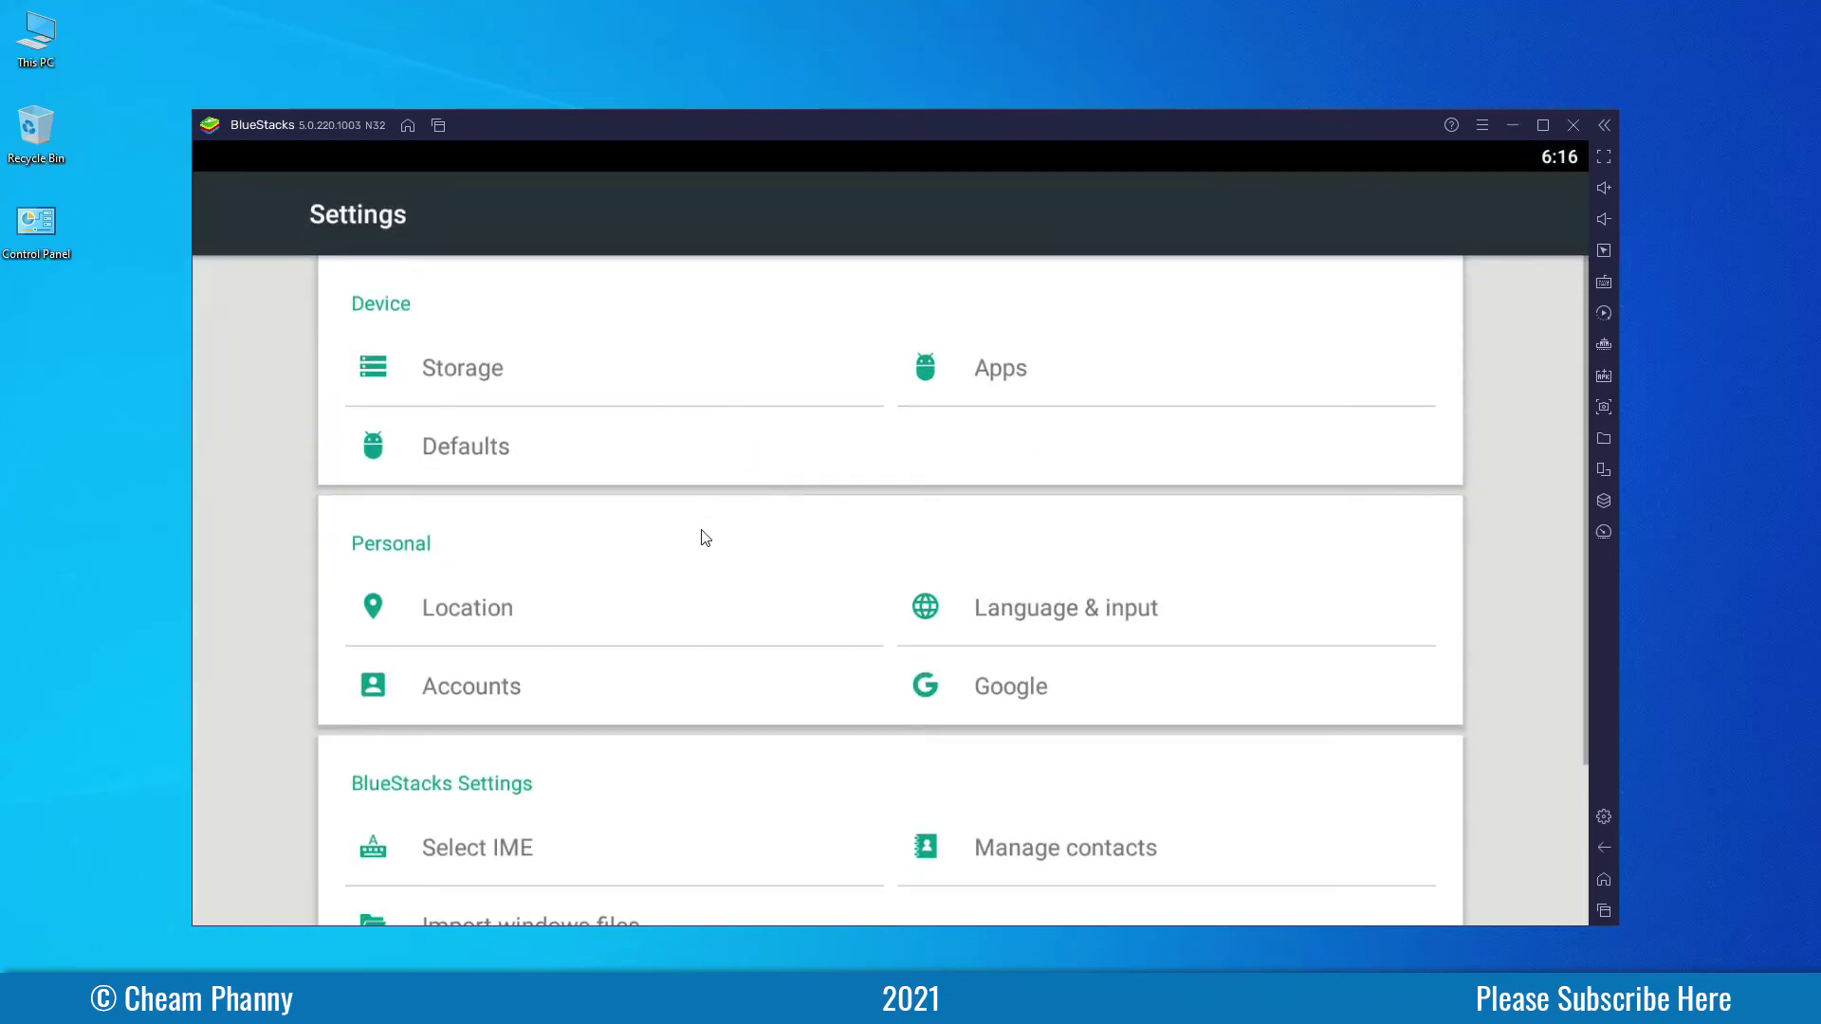
Step: View the internal shared storage usage in the Android settings and return to the settings list
scroll(704, 538, down, 3)
scroll(626, 435, up, 3)
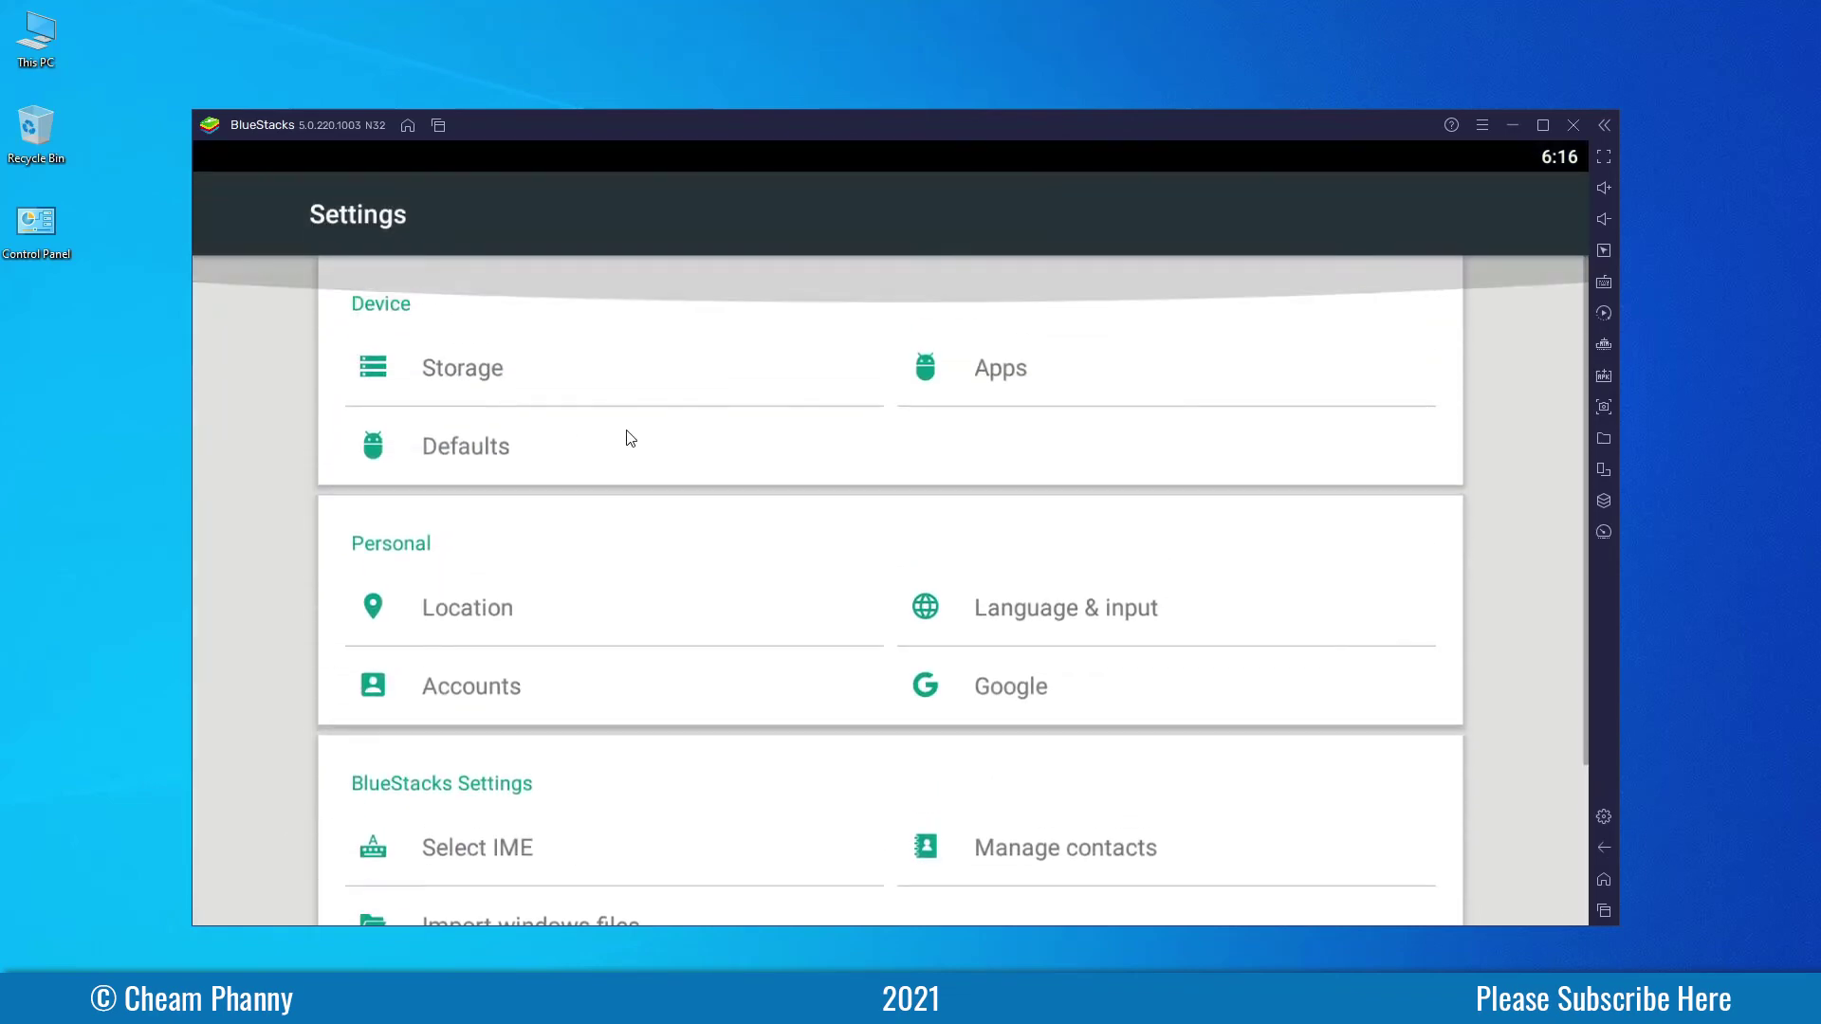
click(483, 380)
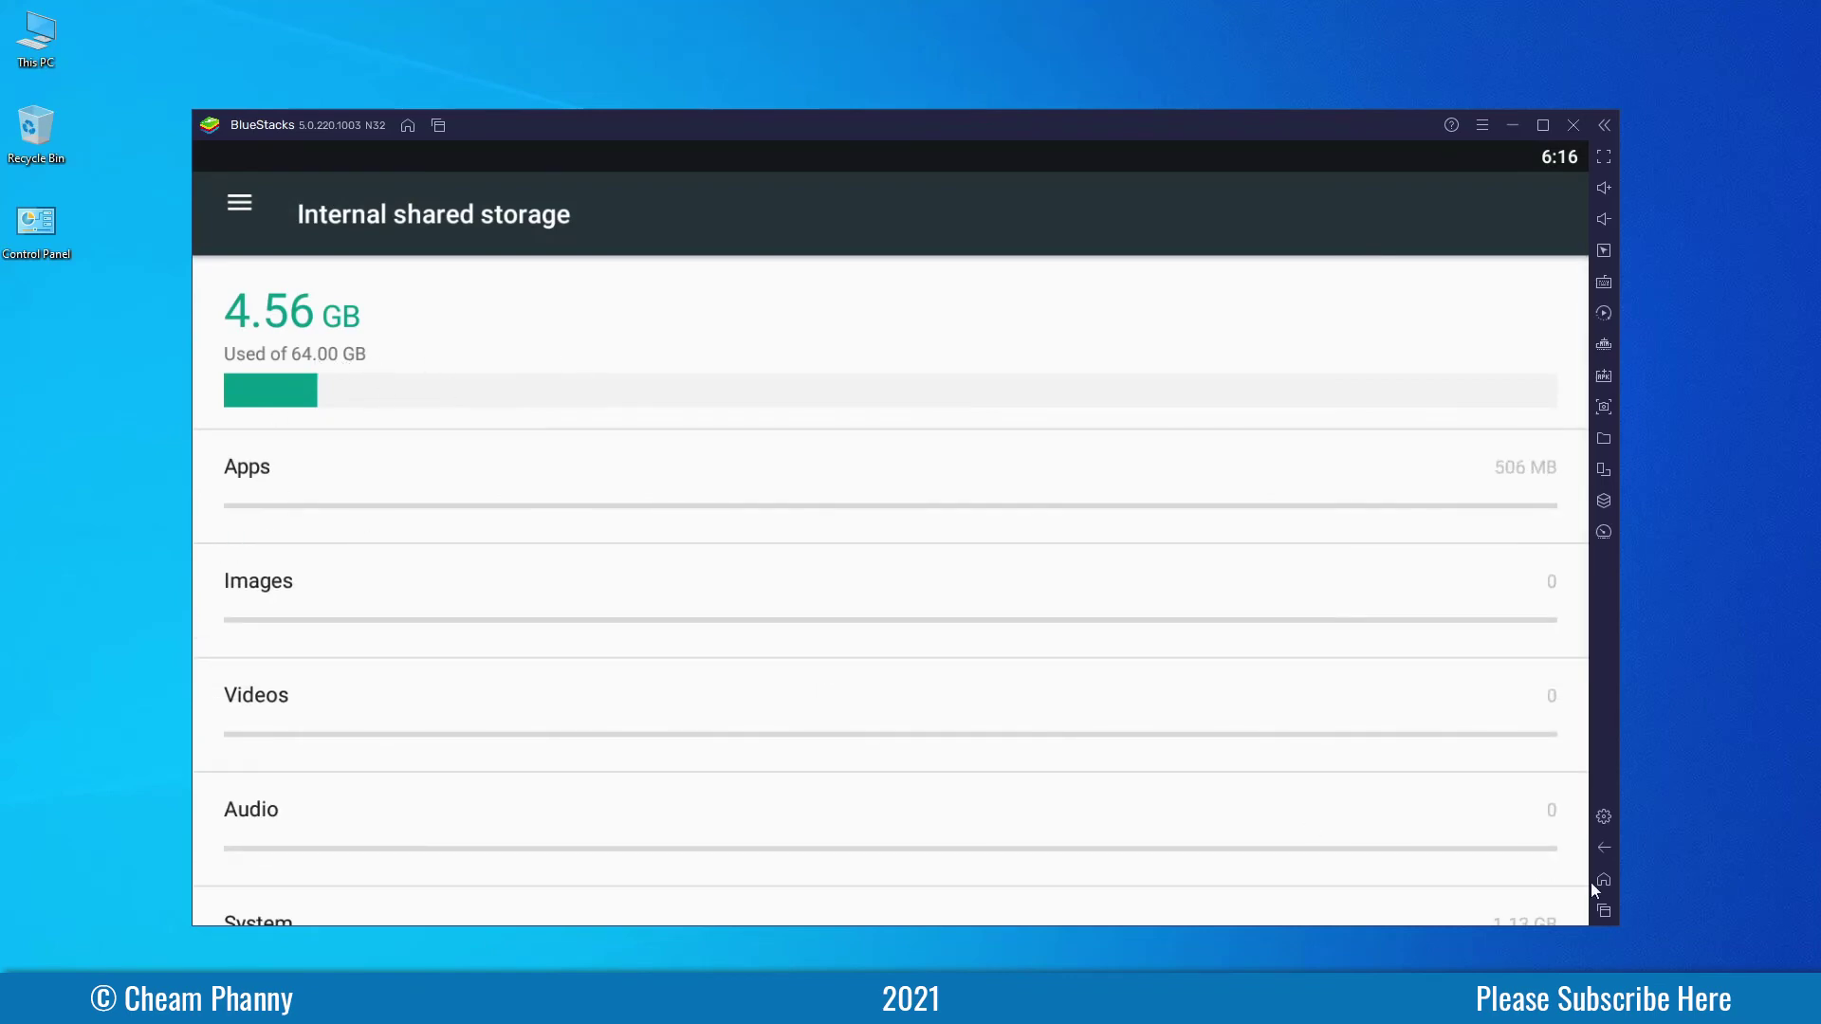
click(1603, 847)
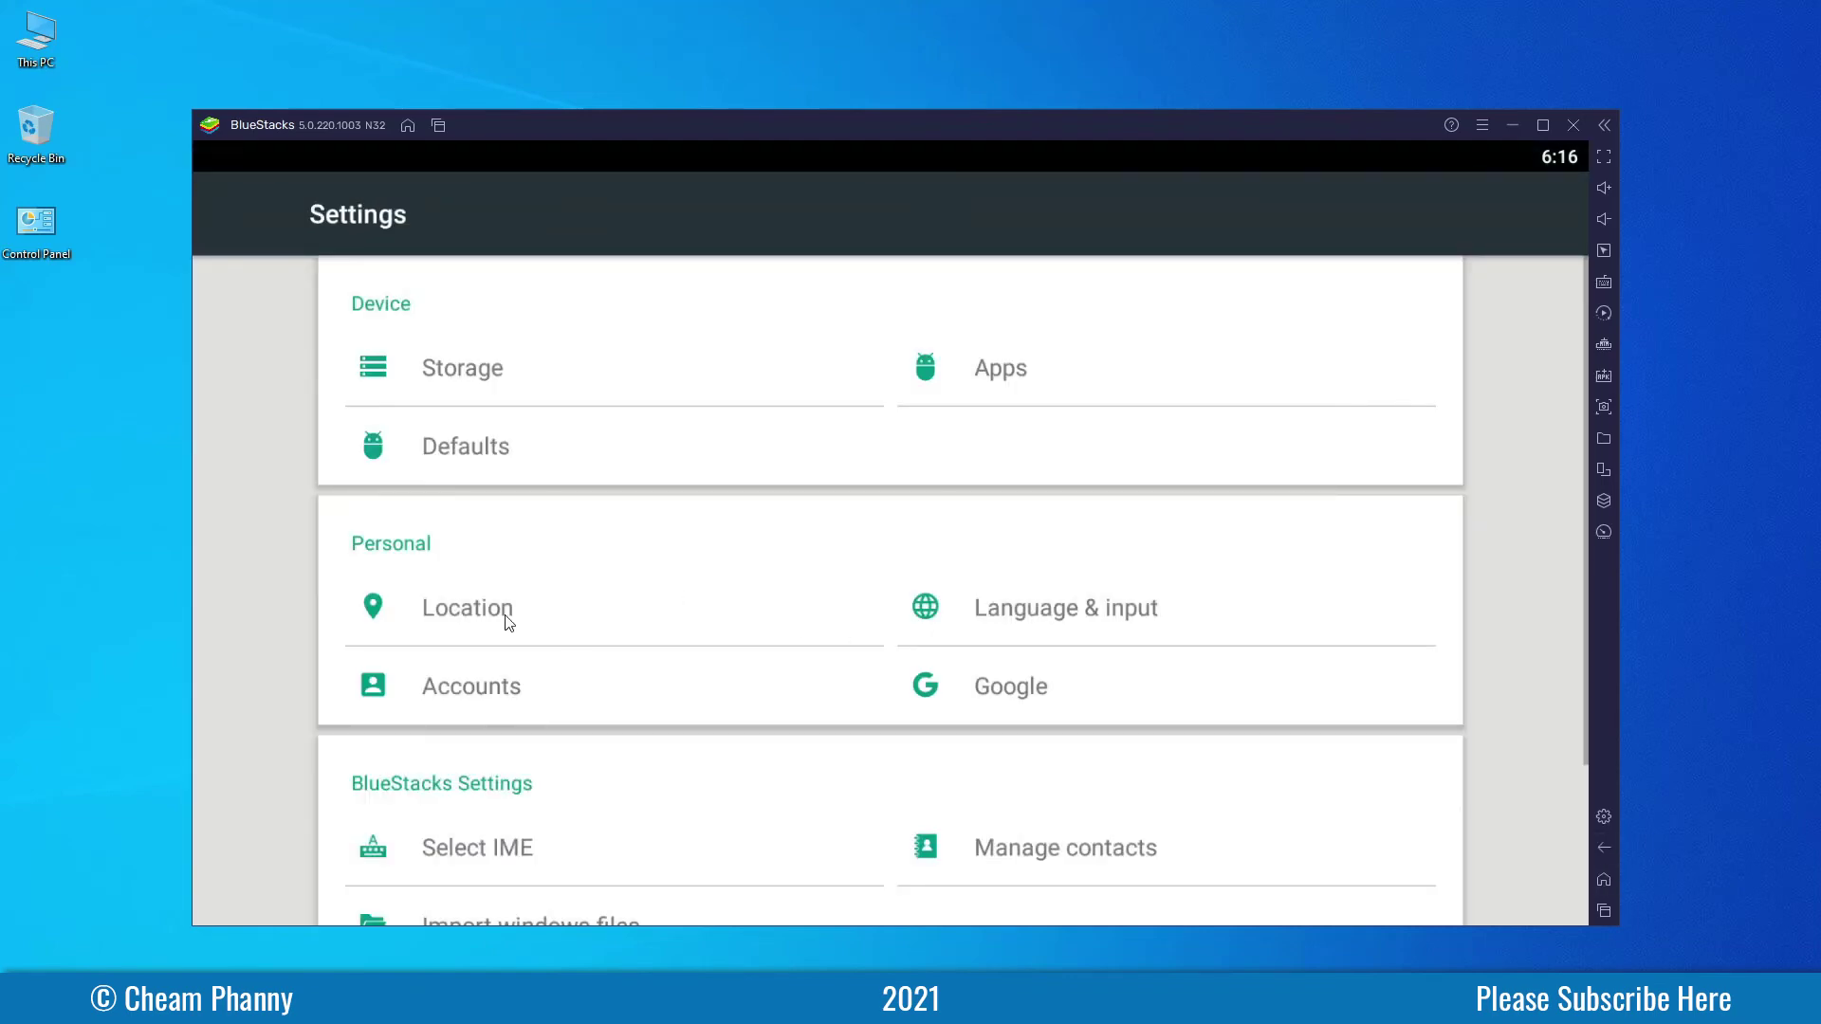
Step: Look over the Personal, BlueStacks Settings and System categories in the Android settings
scroll(485, 672, down, 3)
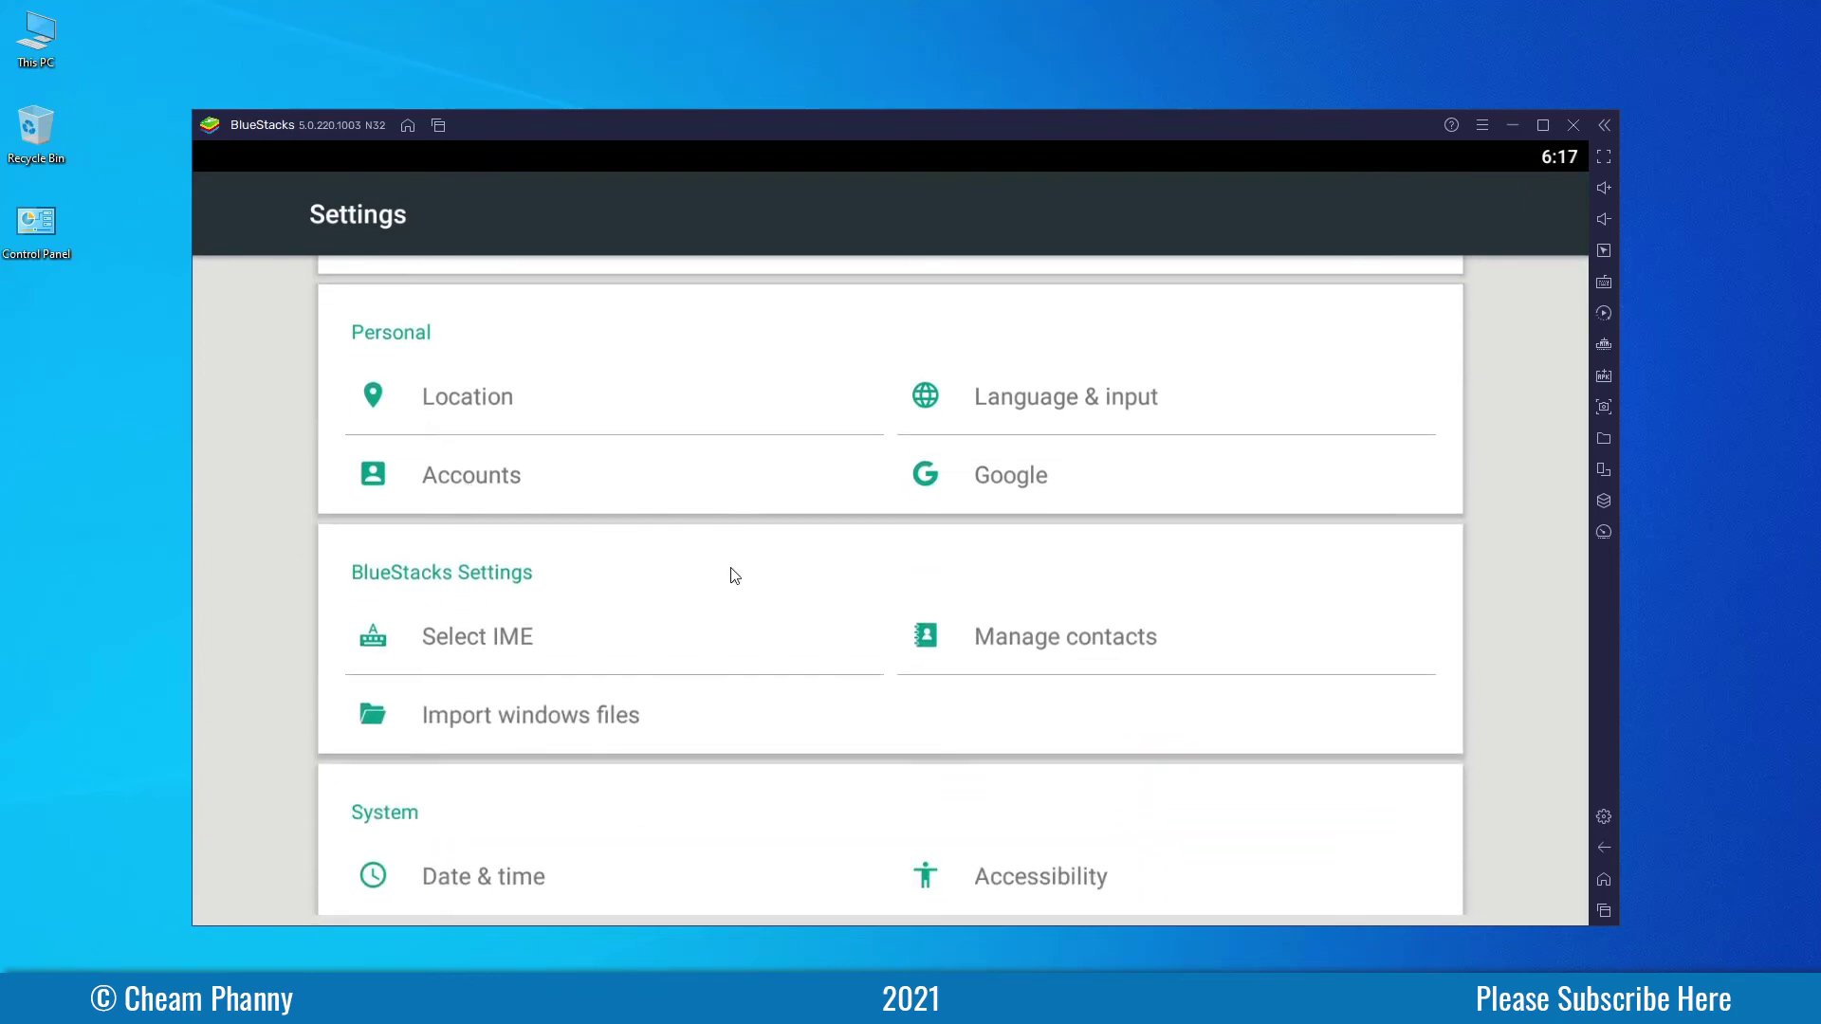
scroll(1124, 807, up, 2)
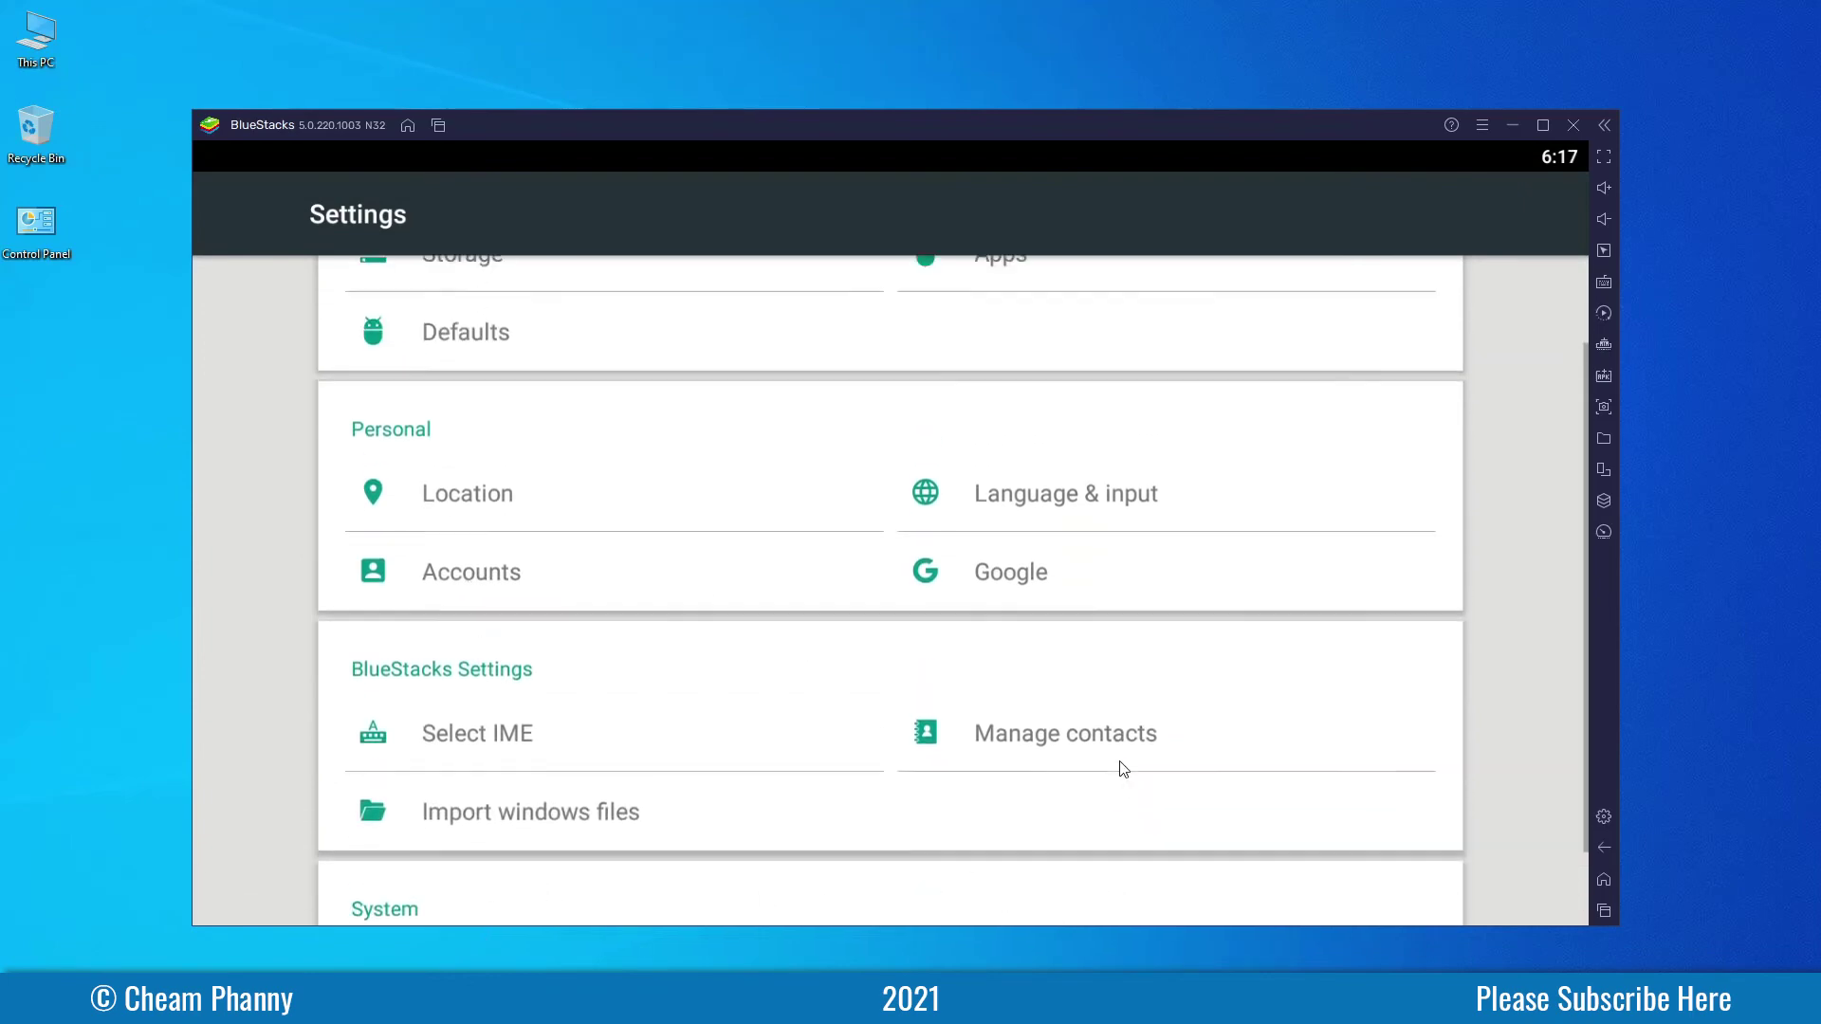
scroll(1124, 769, up, 2)
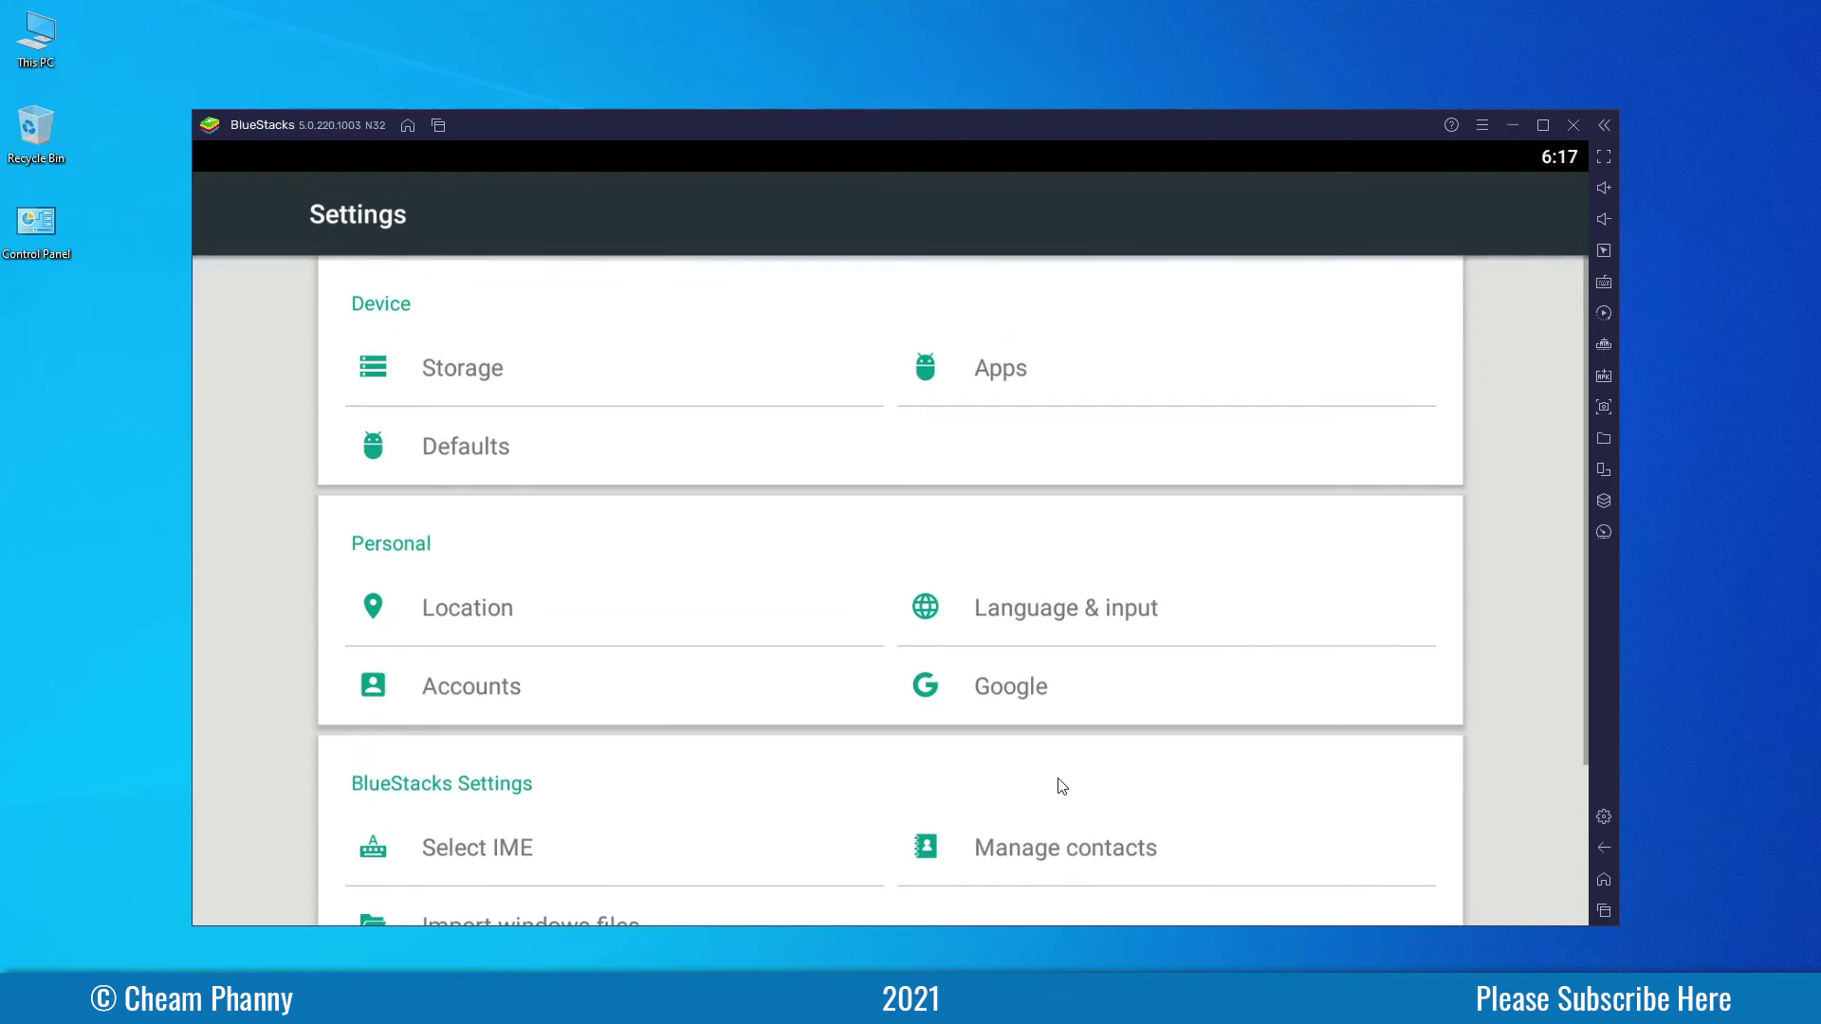
Step: Leave the Android settings and reopen the System apps folder on the home screen
click(1605, 848)
click(806, 277)
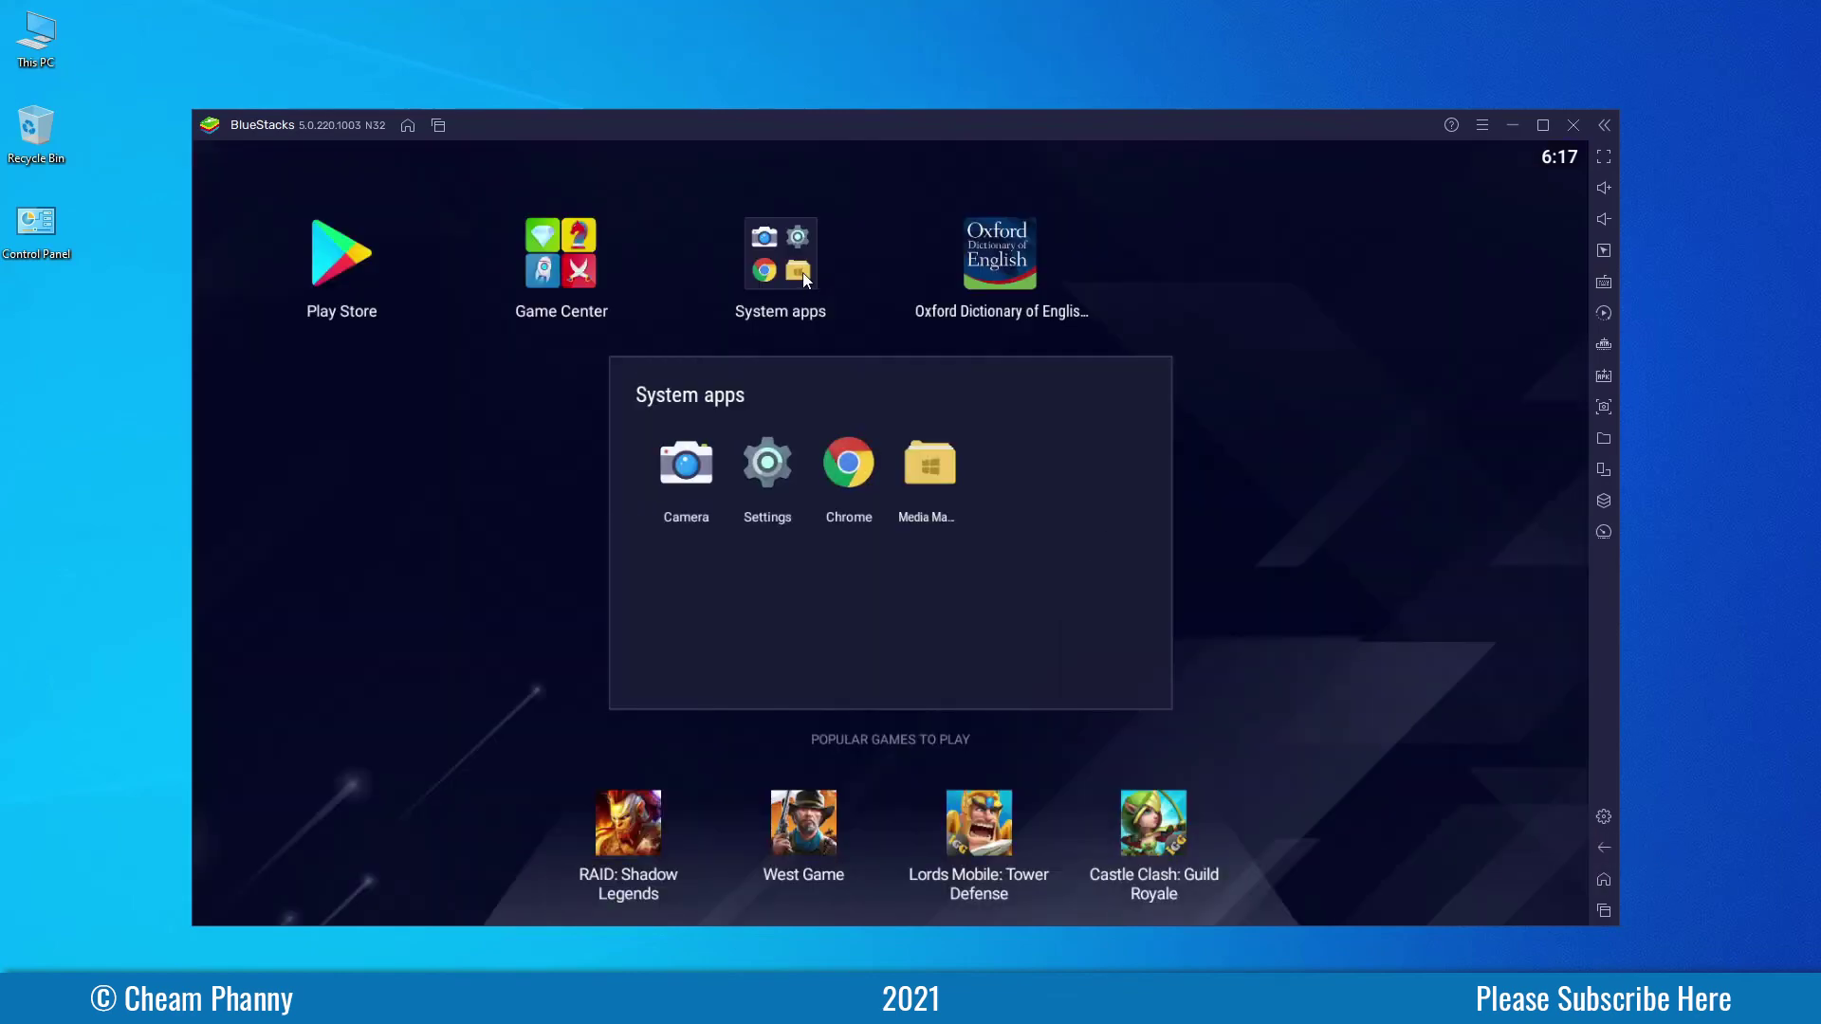
Step: Open Media Manager from the System apps and look through its Pictures, Videos and Audios categories, ending on All
click(932, 484)
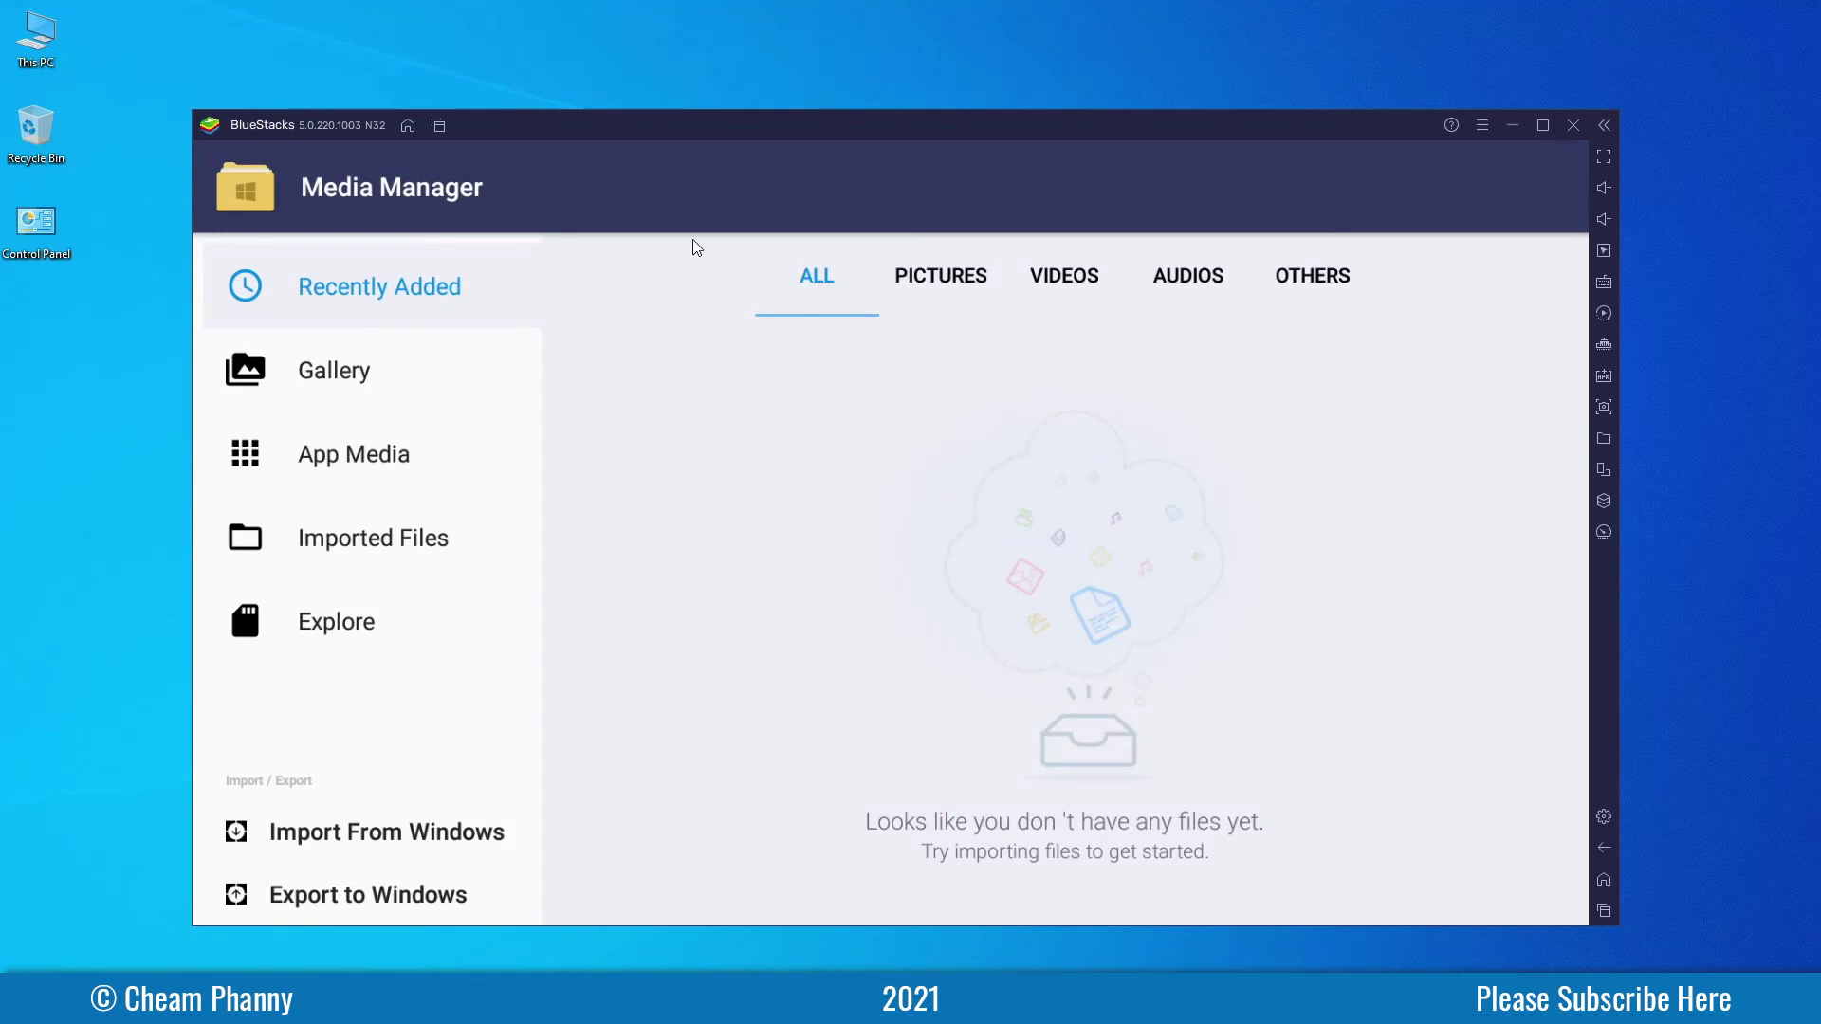
drag(626, 126, 673, 104)
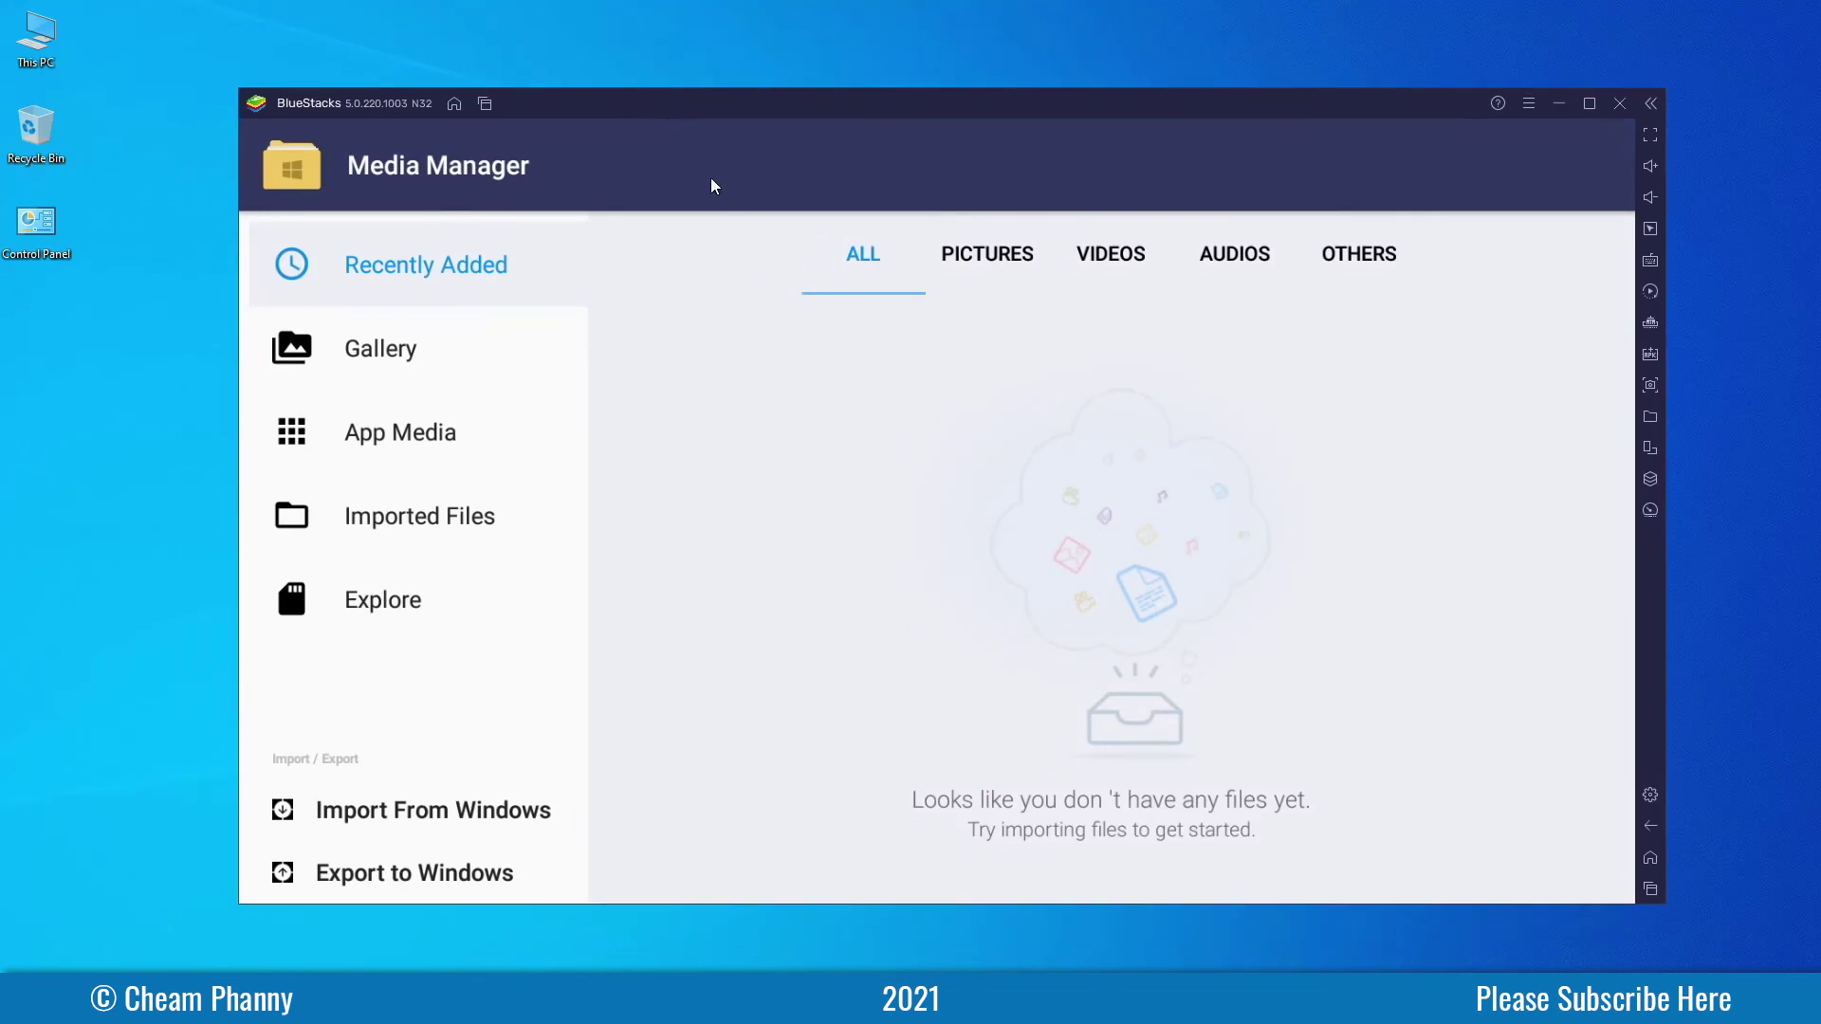
click(986, 255)
click(1111, 256)
click(1234, 254)
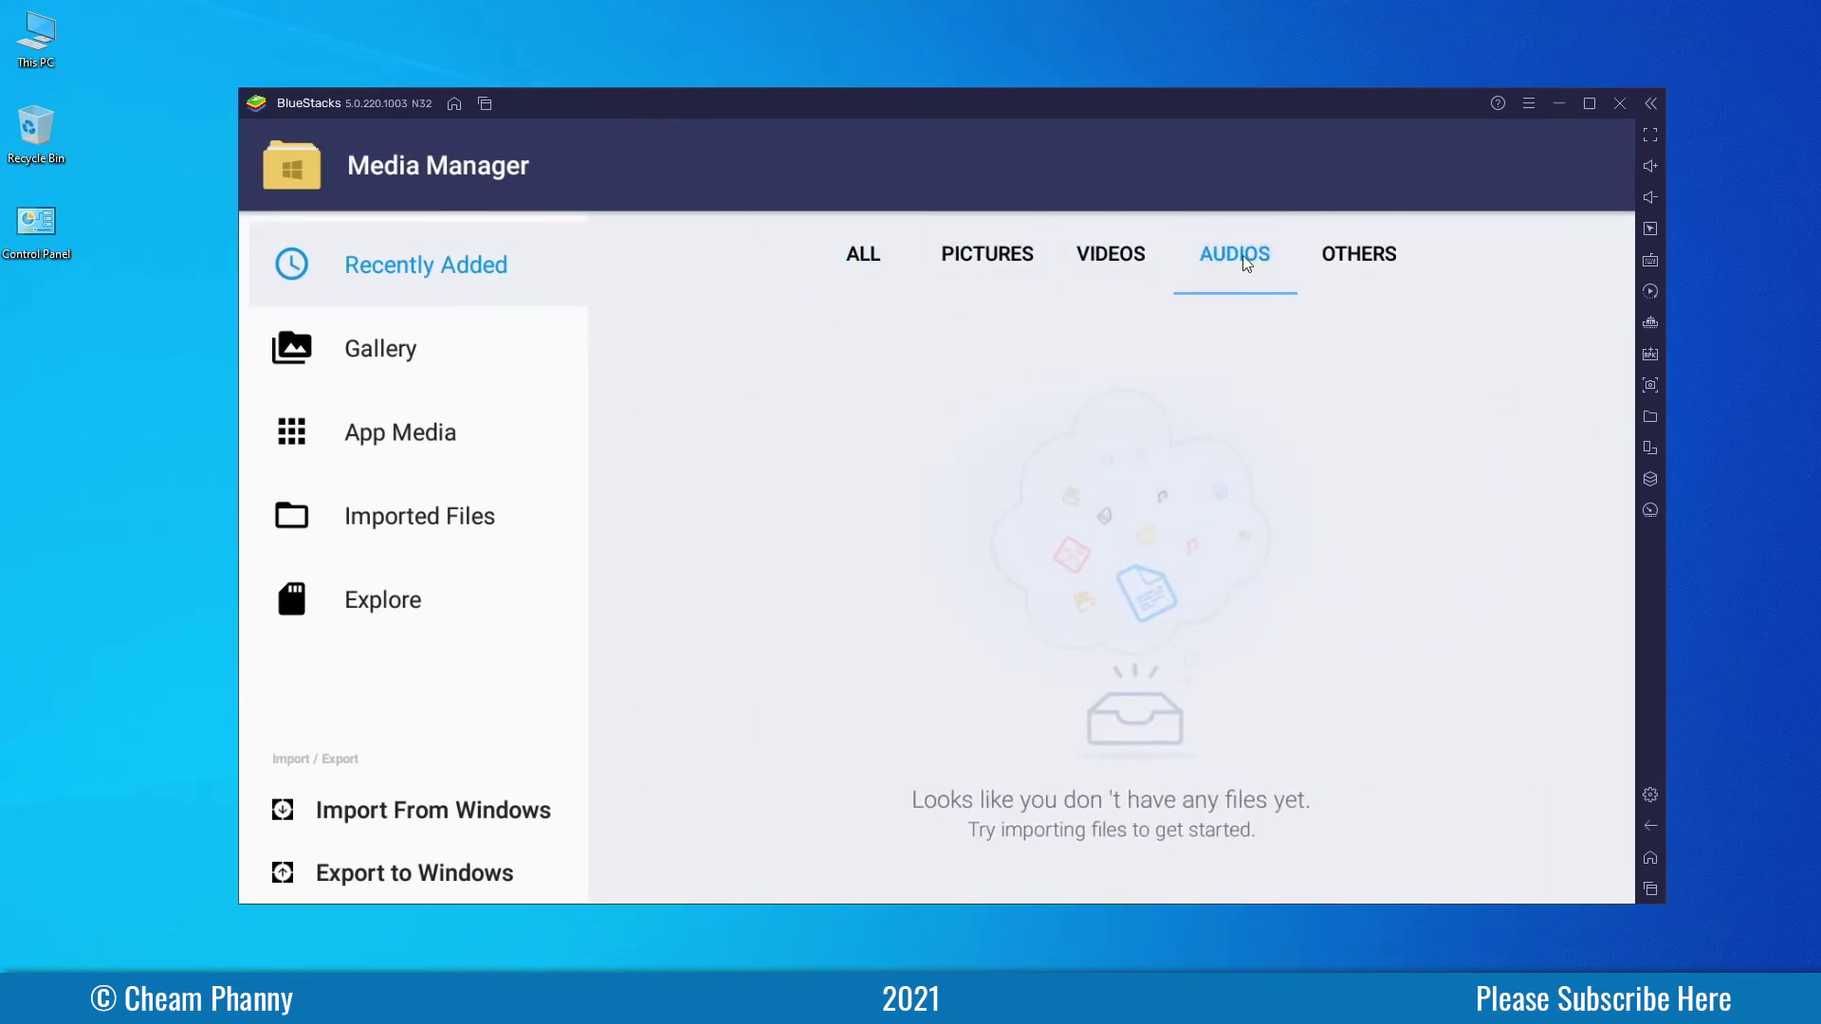
click(862, 255)
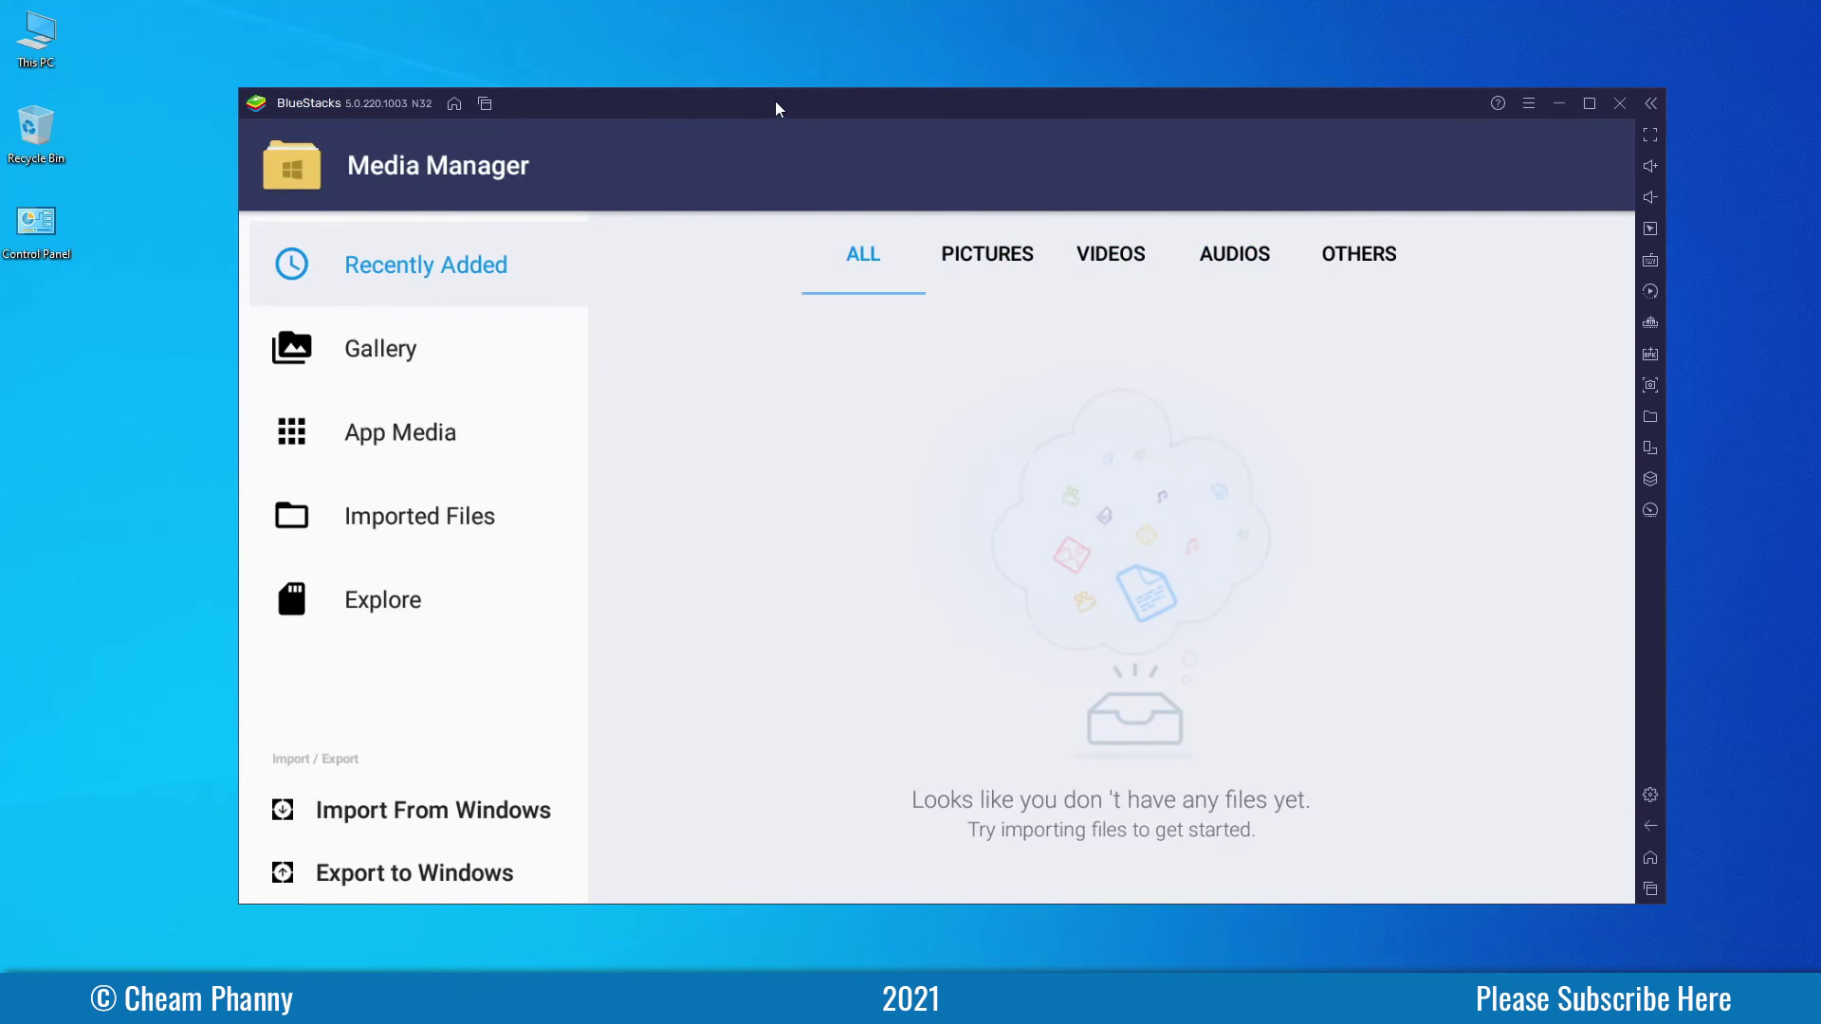
drag(776, 108, 795, 141)
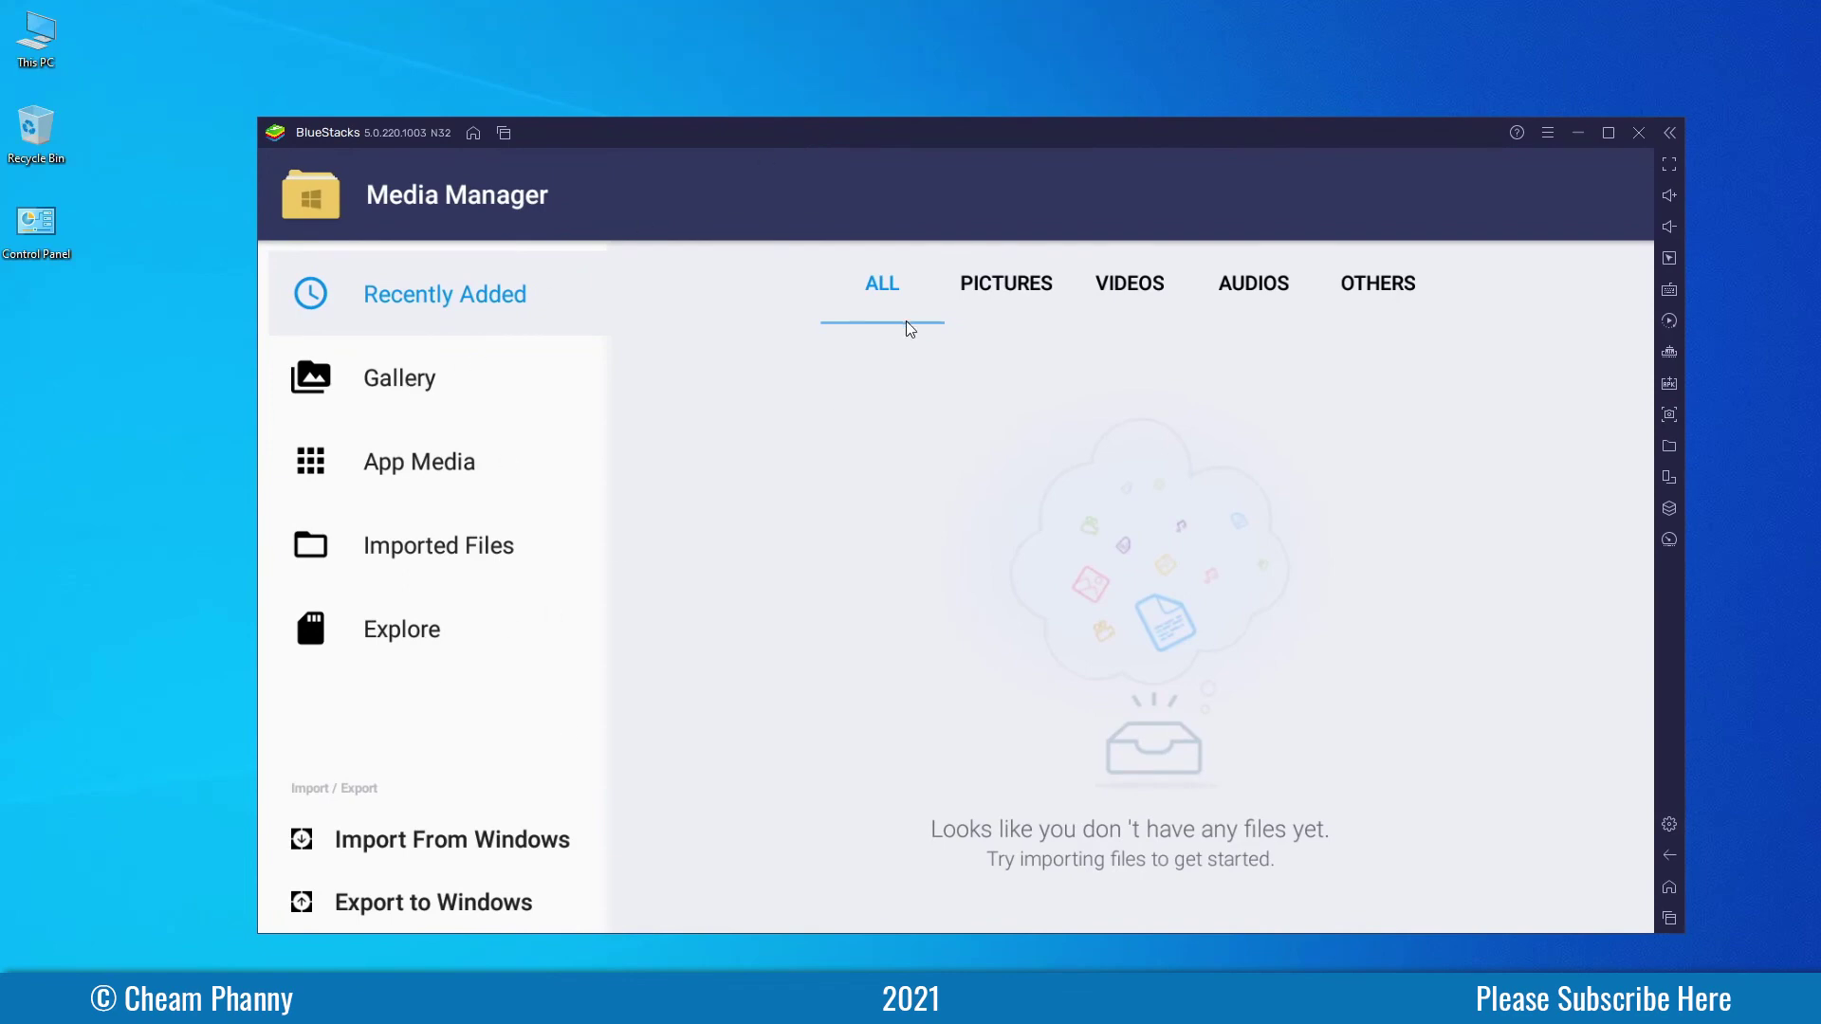
mouse_move(765, 130)
mouse_down()
mouse_move(797, 134)
mouse_move(765, 129)
mouse_up()
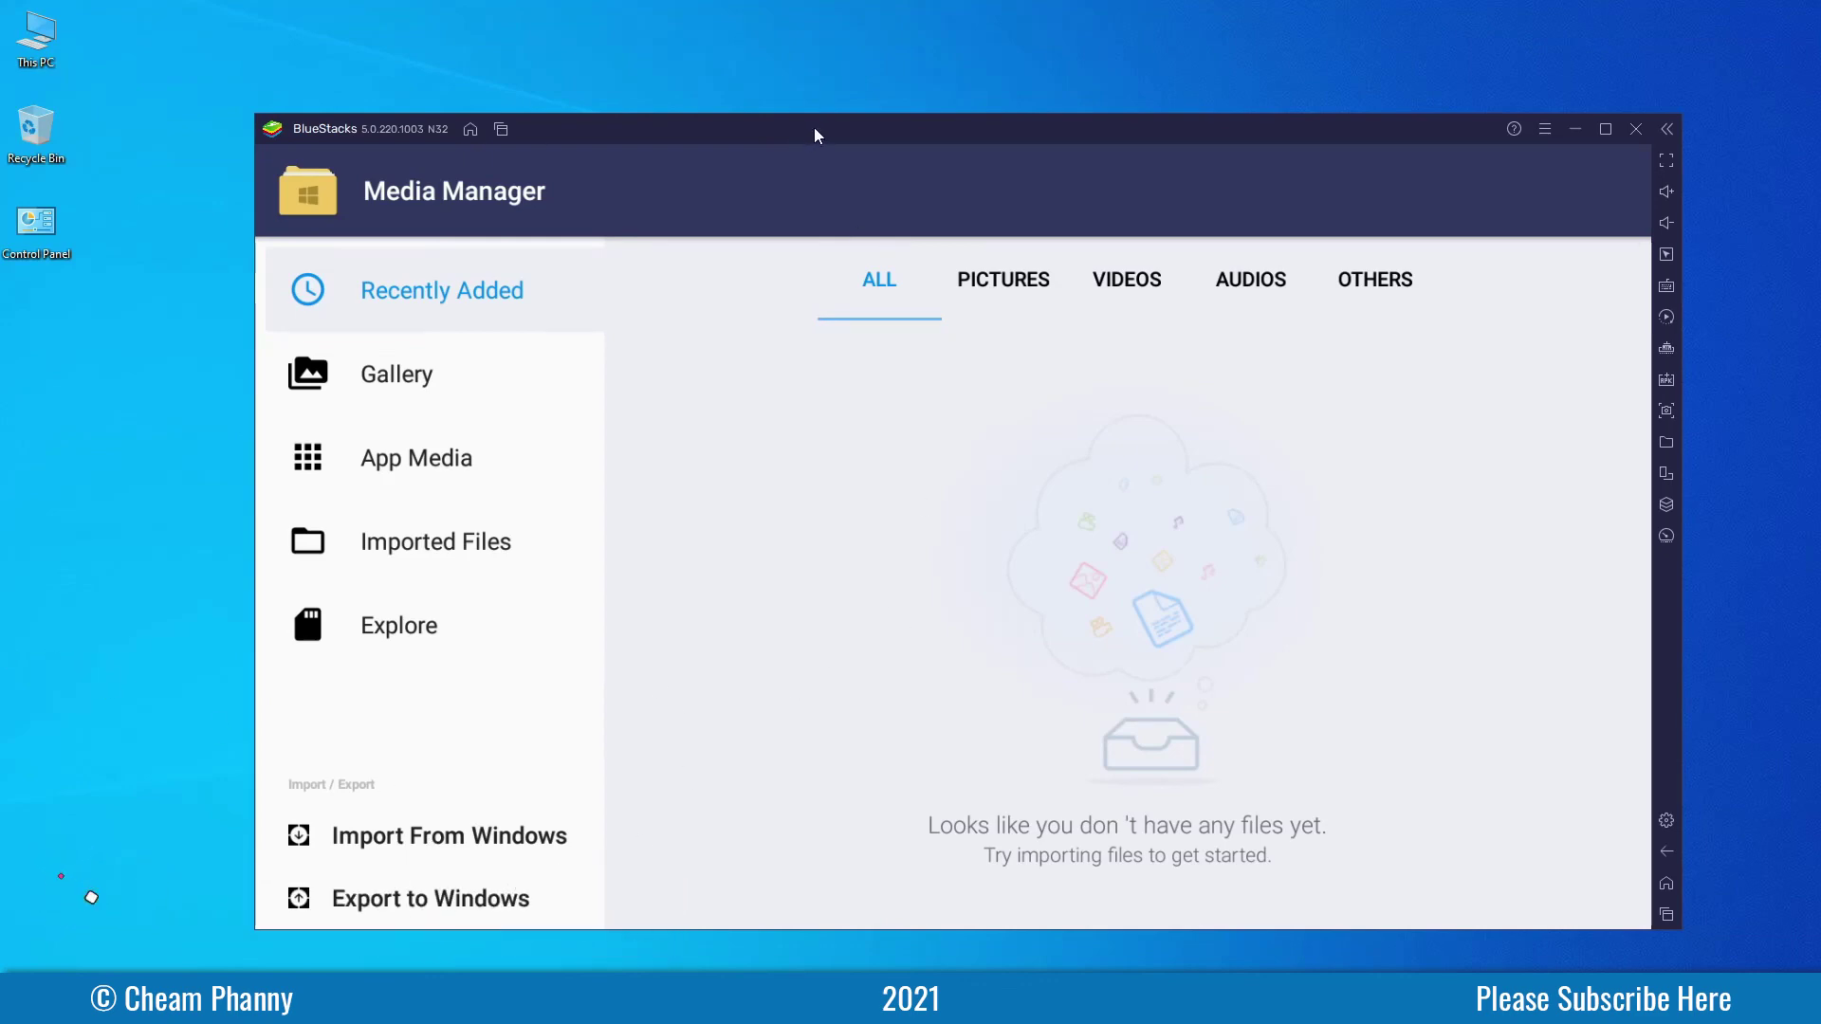
mouse_move(816, 135)
mouse_down()
mouse_move(821, 156)
mouse_move(793, 149)
mouse_up()
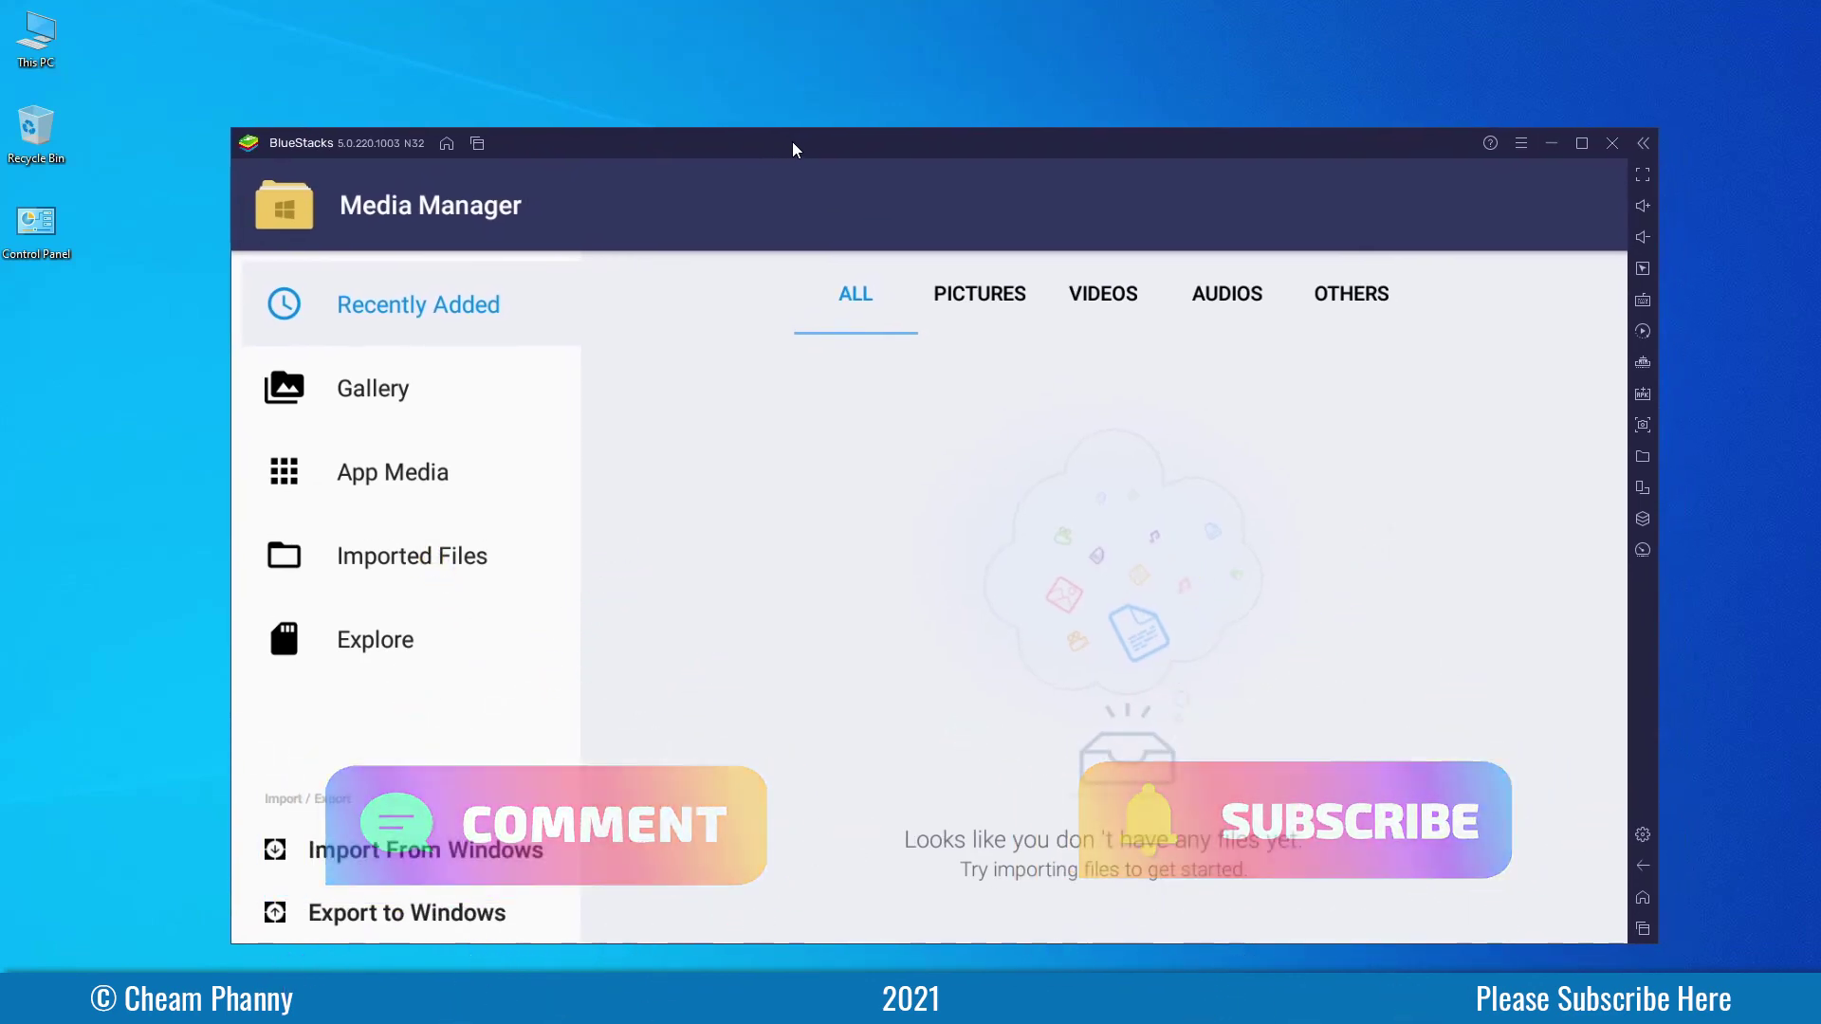
Step: Exit Media Manager to the home screen and reposition the emulator window slightly on the desktop
click(1643, 865)
click(1233, 620)
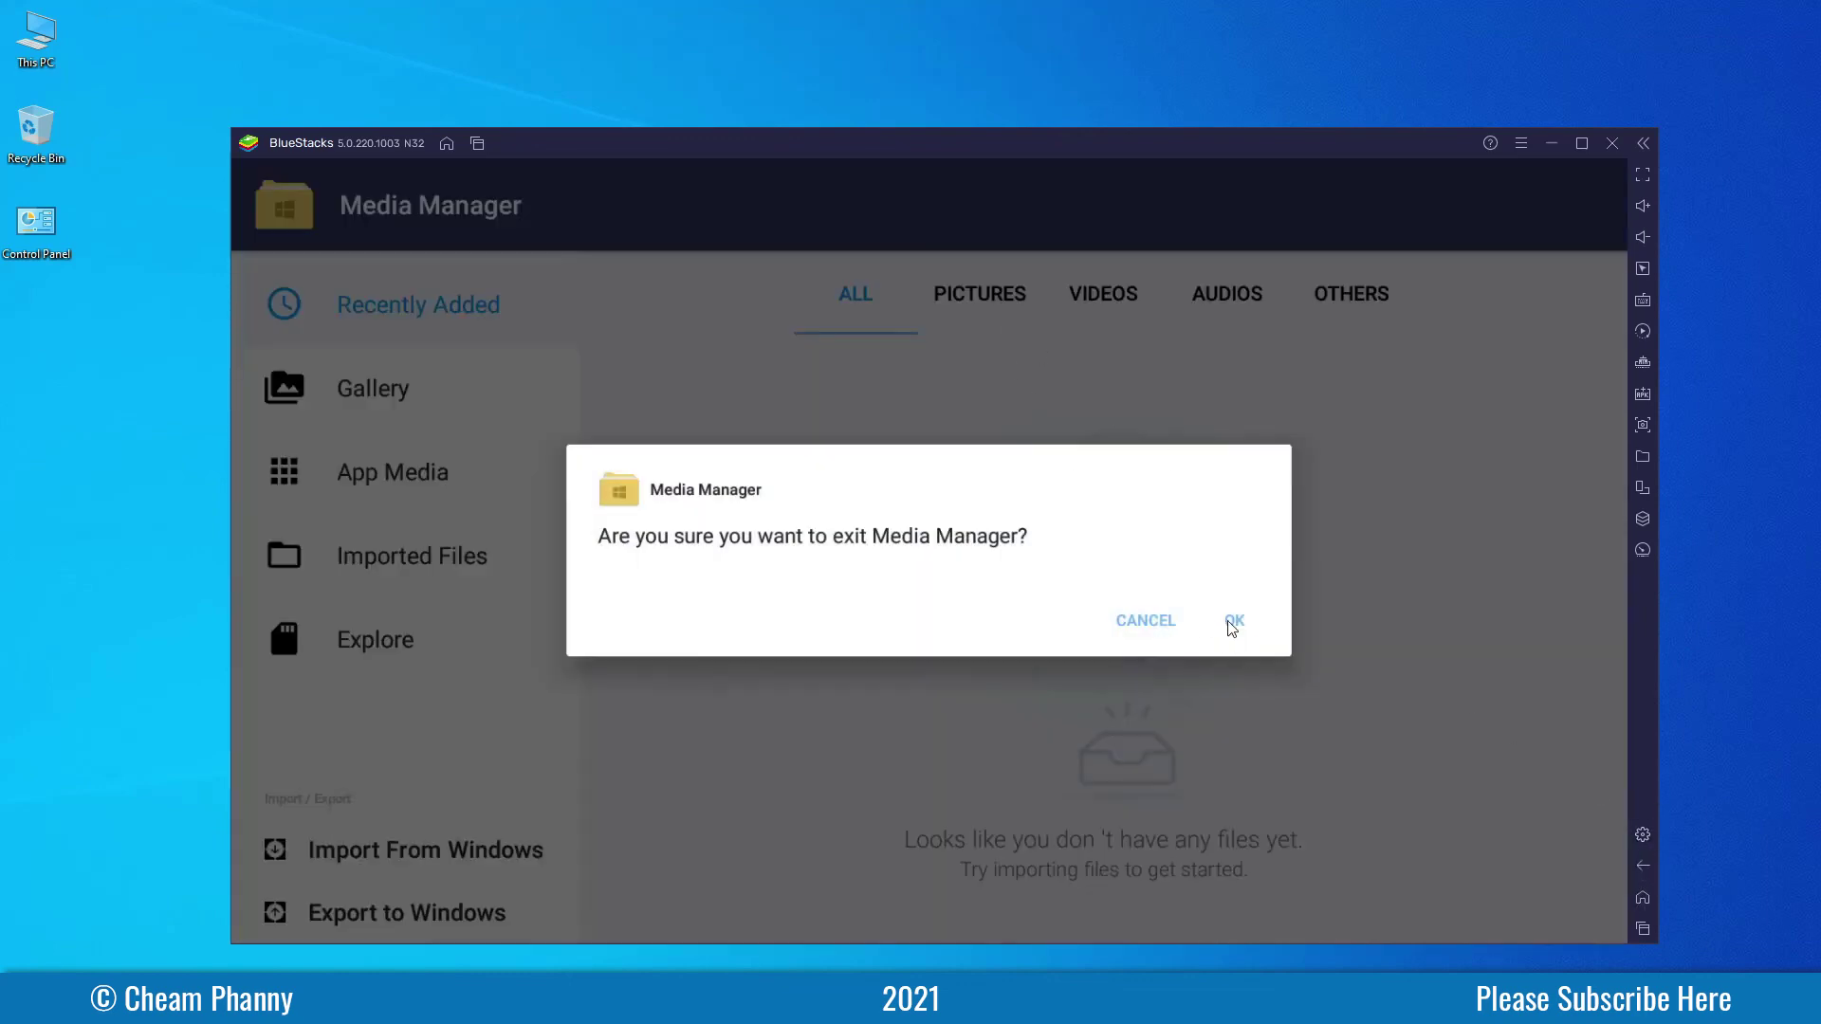
drag(968, 152, 913, 152)
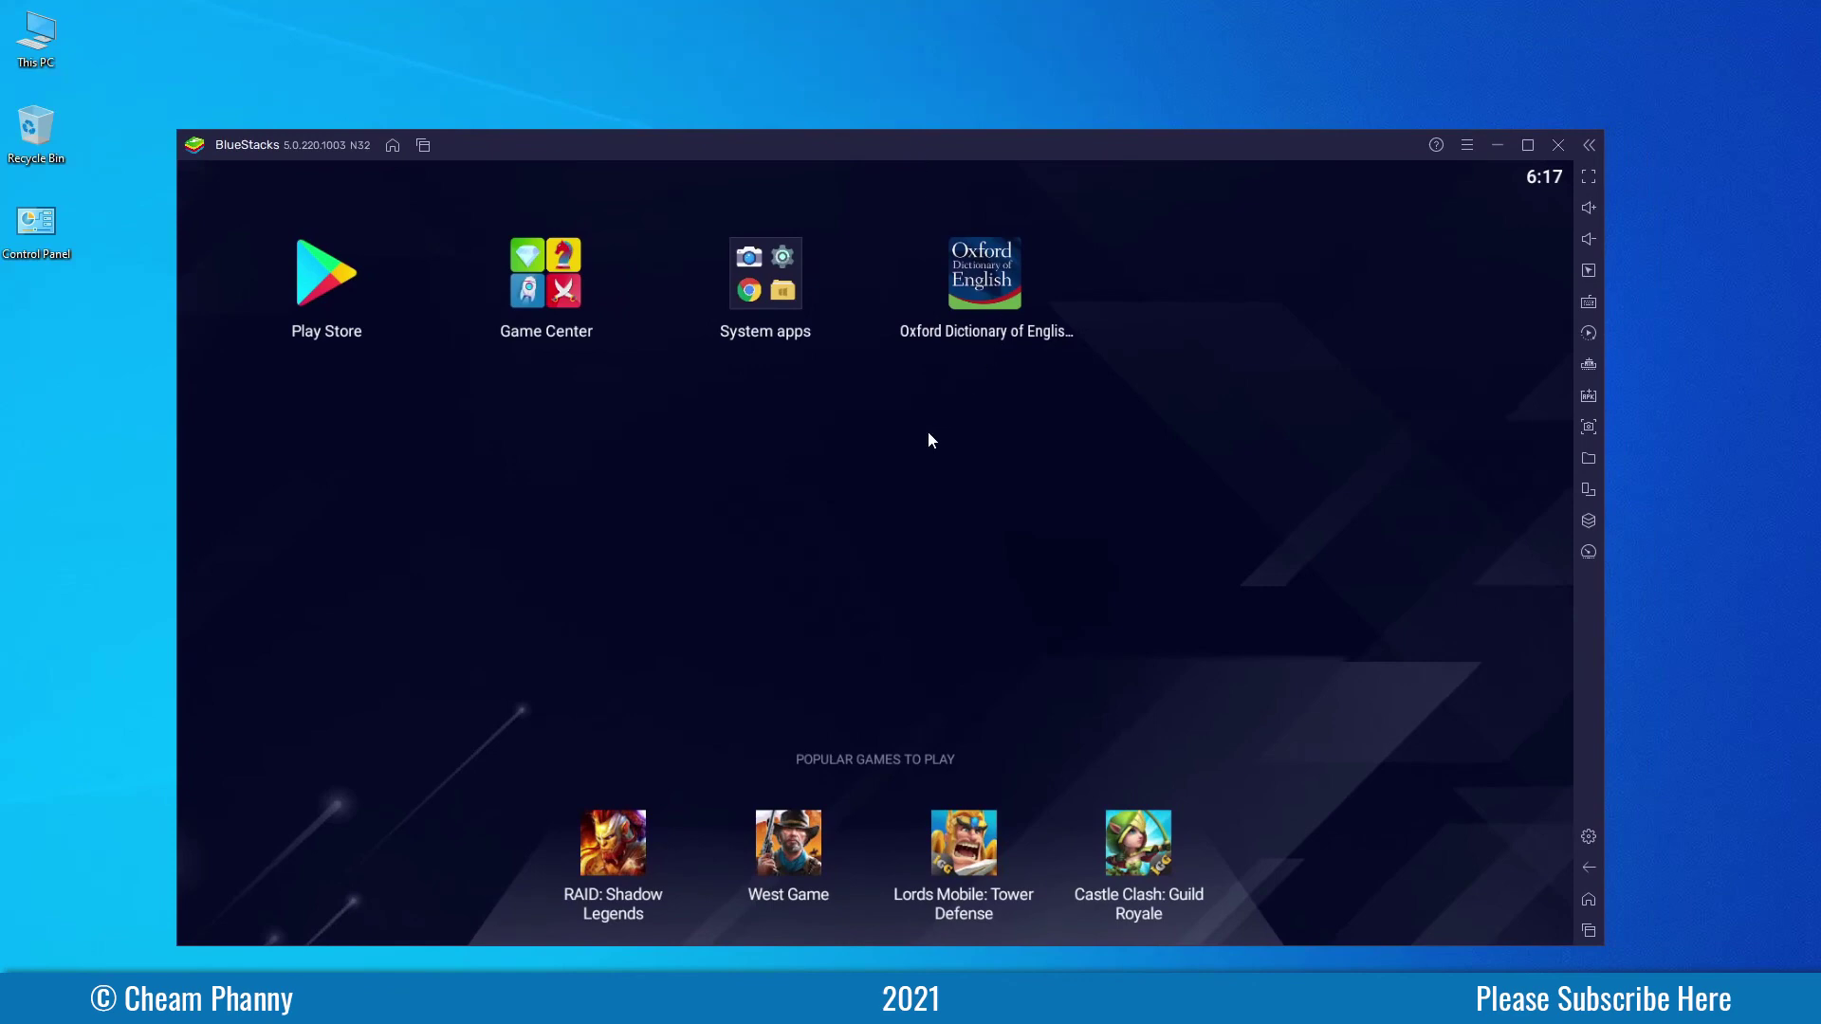